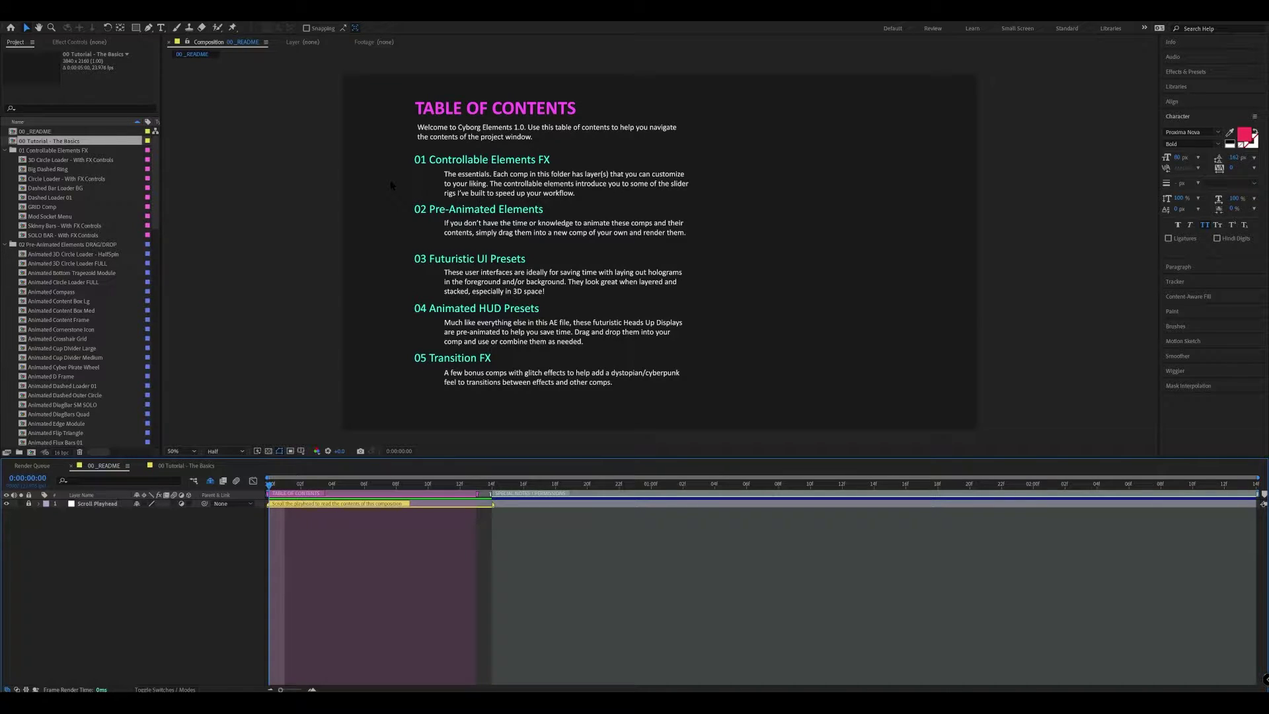
# Look through the project folders from 01 Controllable Elements FX to 05 Transition FX and CUSTOM 001 - Your Experiments Here
pyautogui.press('Down')
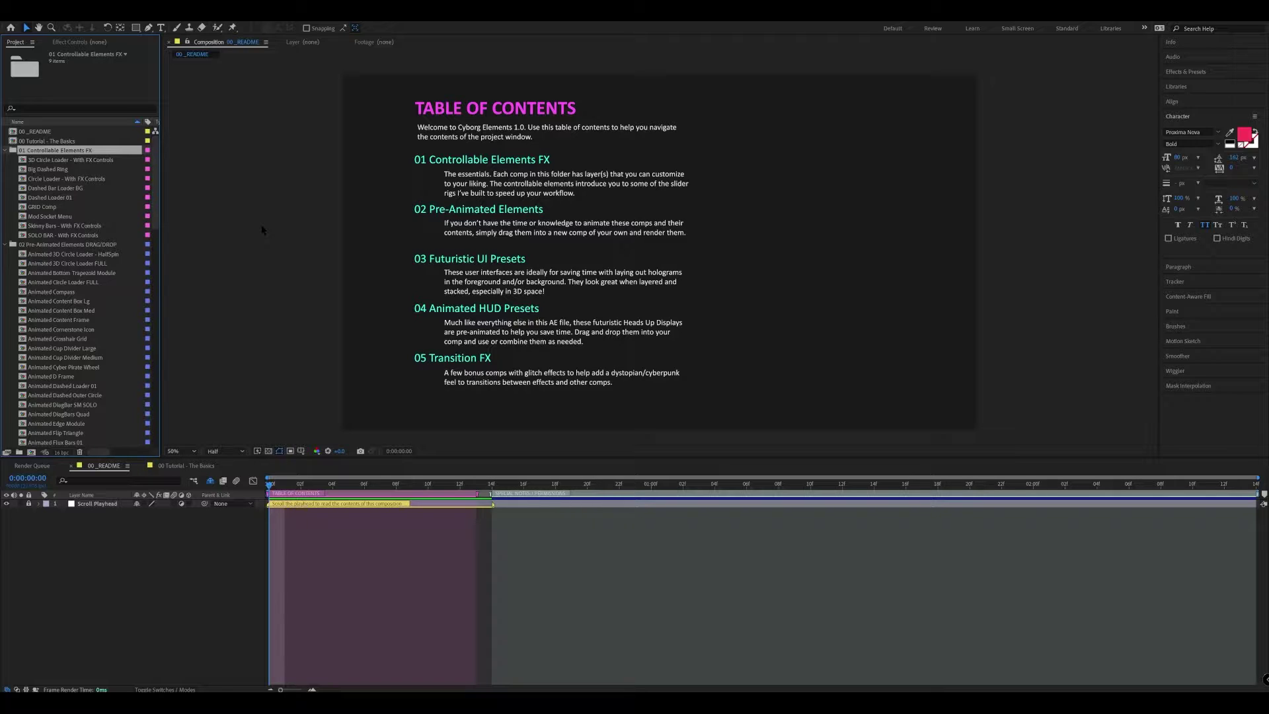
pyautogui.click(74, 245)
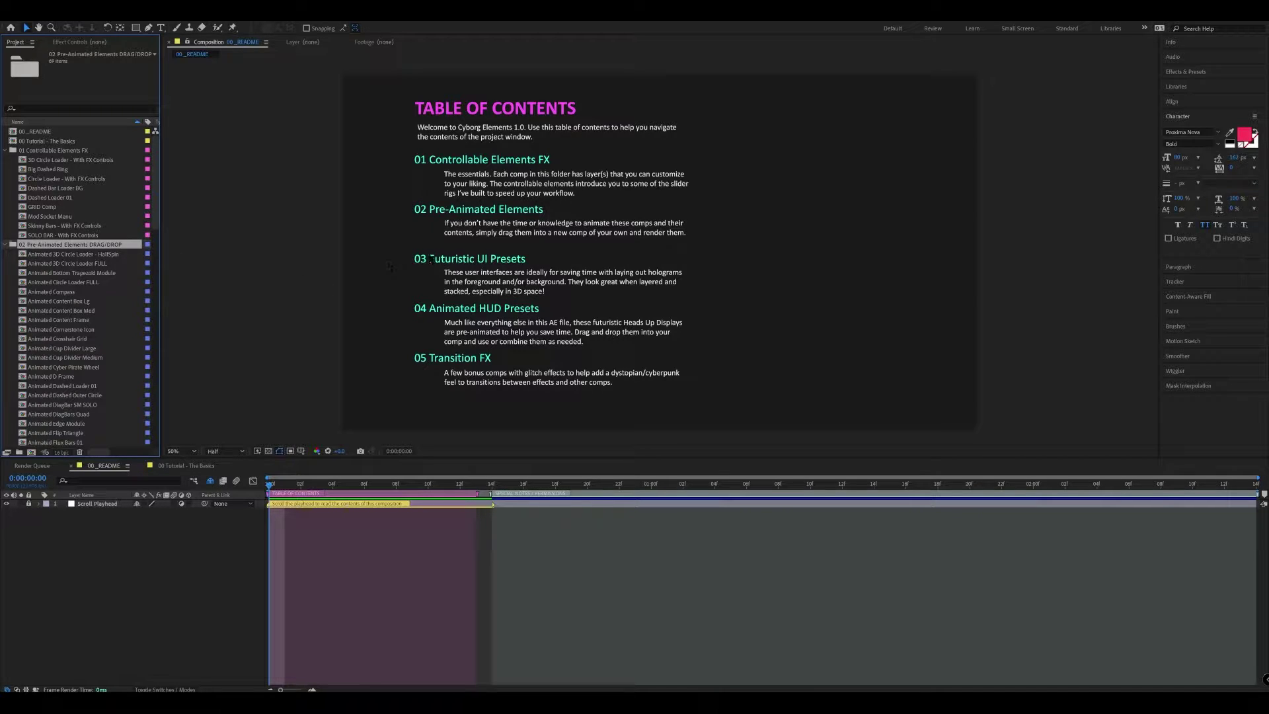
pyautogui.scroll(-10, 128, 293)
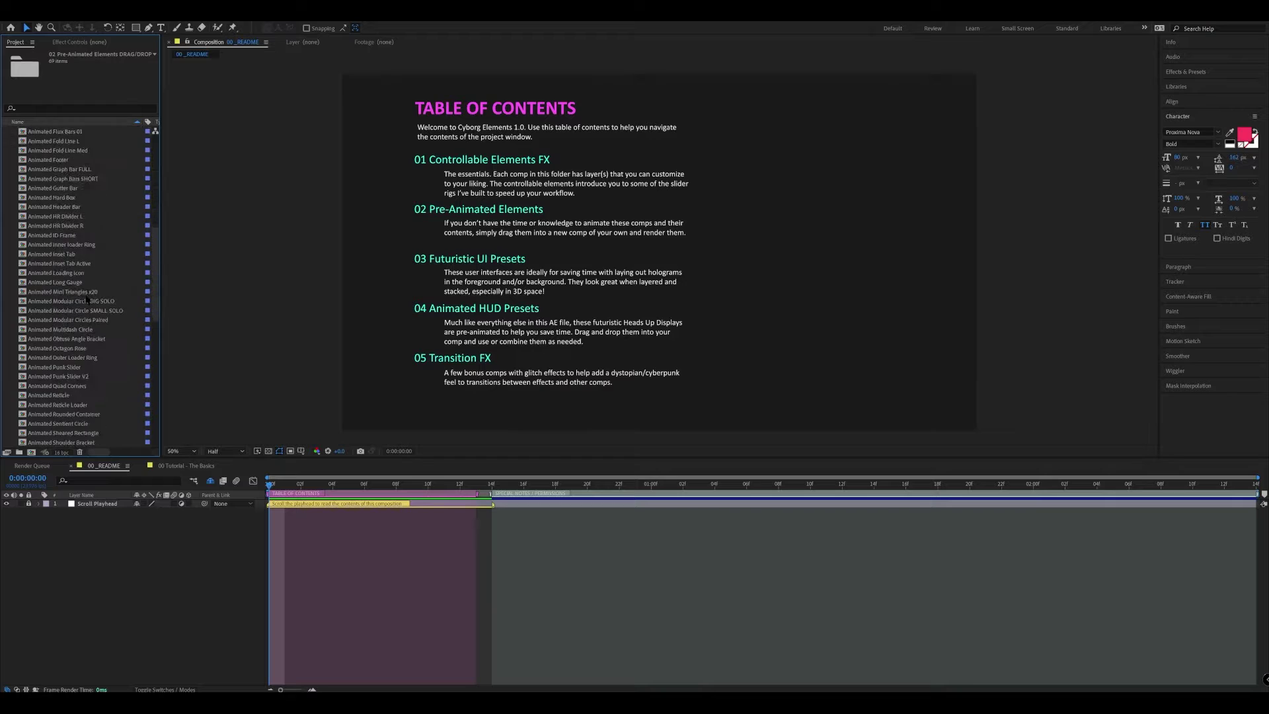
pyautogui.scroll(-6, 86, 300)
pyautogui.click(33, 255)
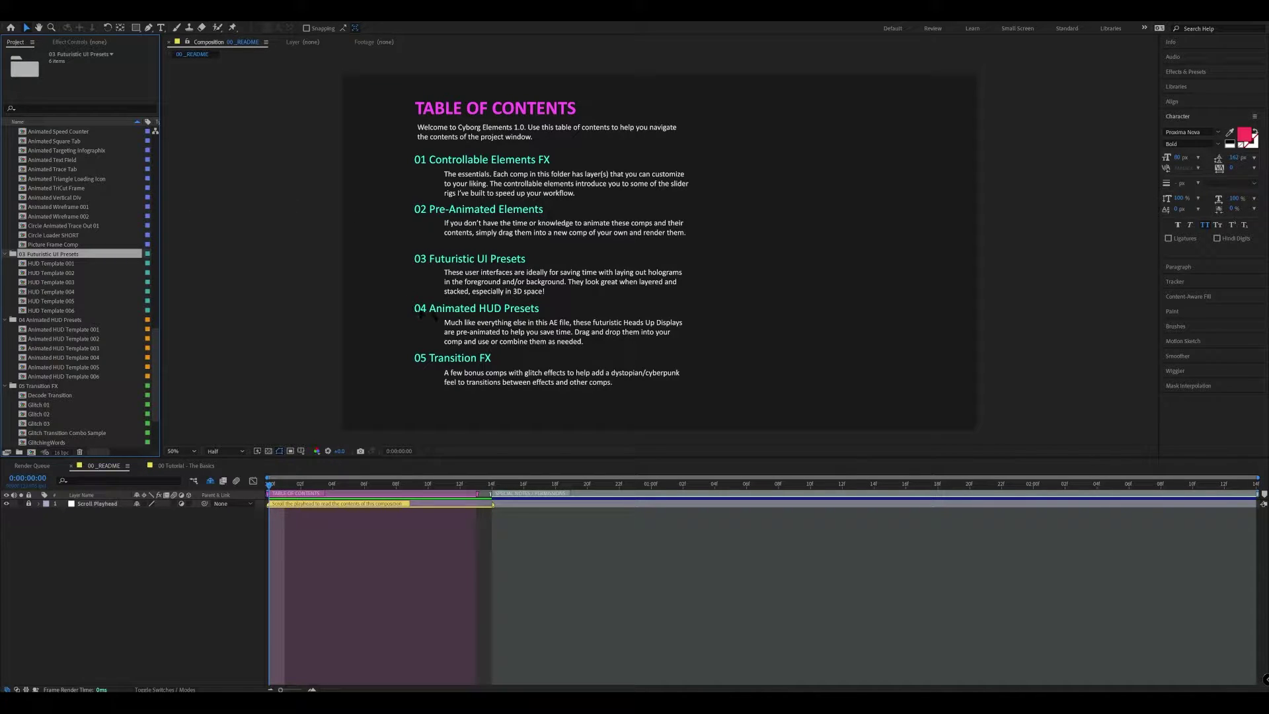
pyautogui.click(16, 320)
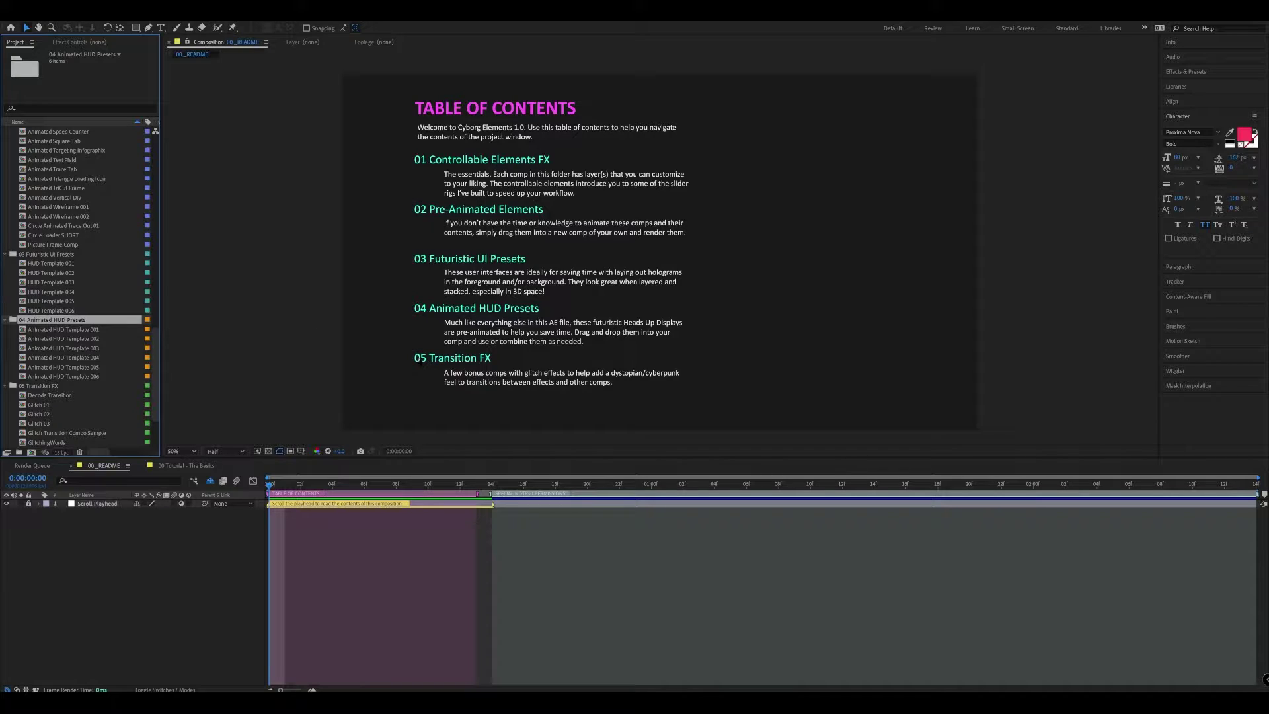
pyautogui.scroll(-3, 88, 376)
pyautogui.click(49, 330)
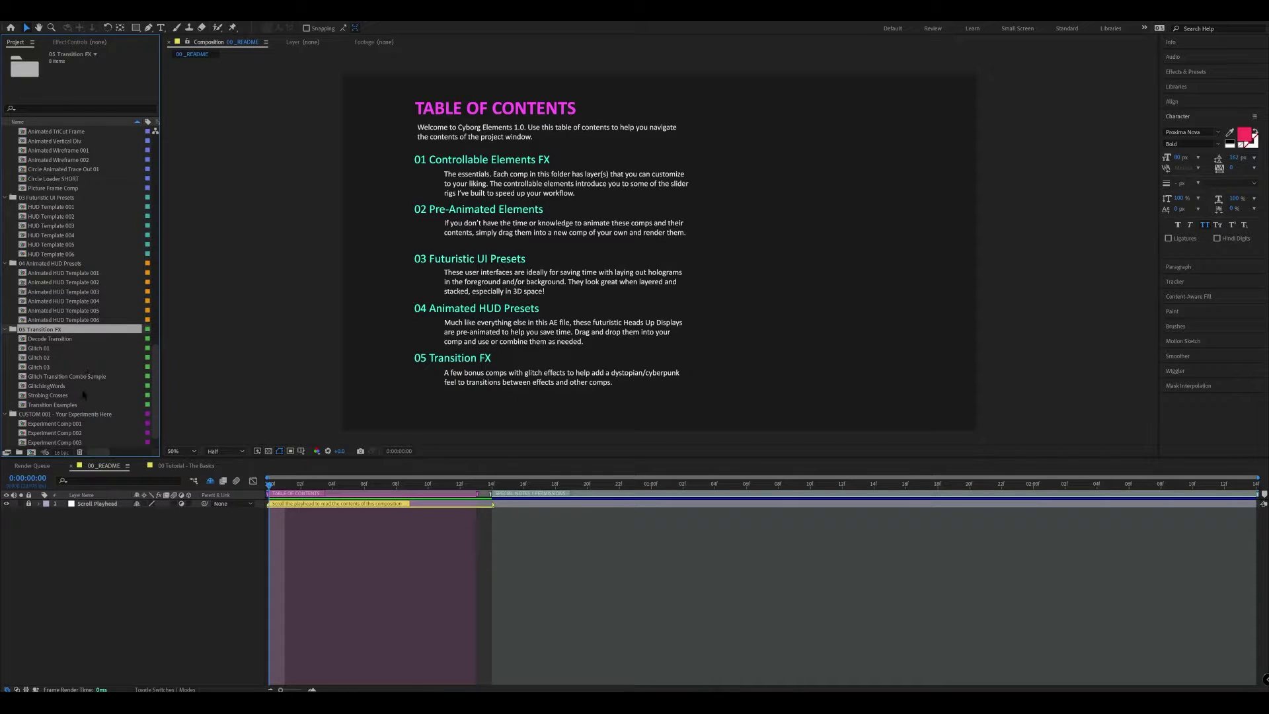
pyautogui.scroll(-1, 108, 387)
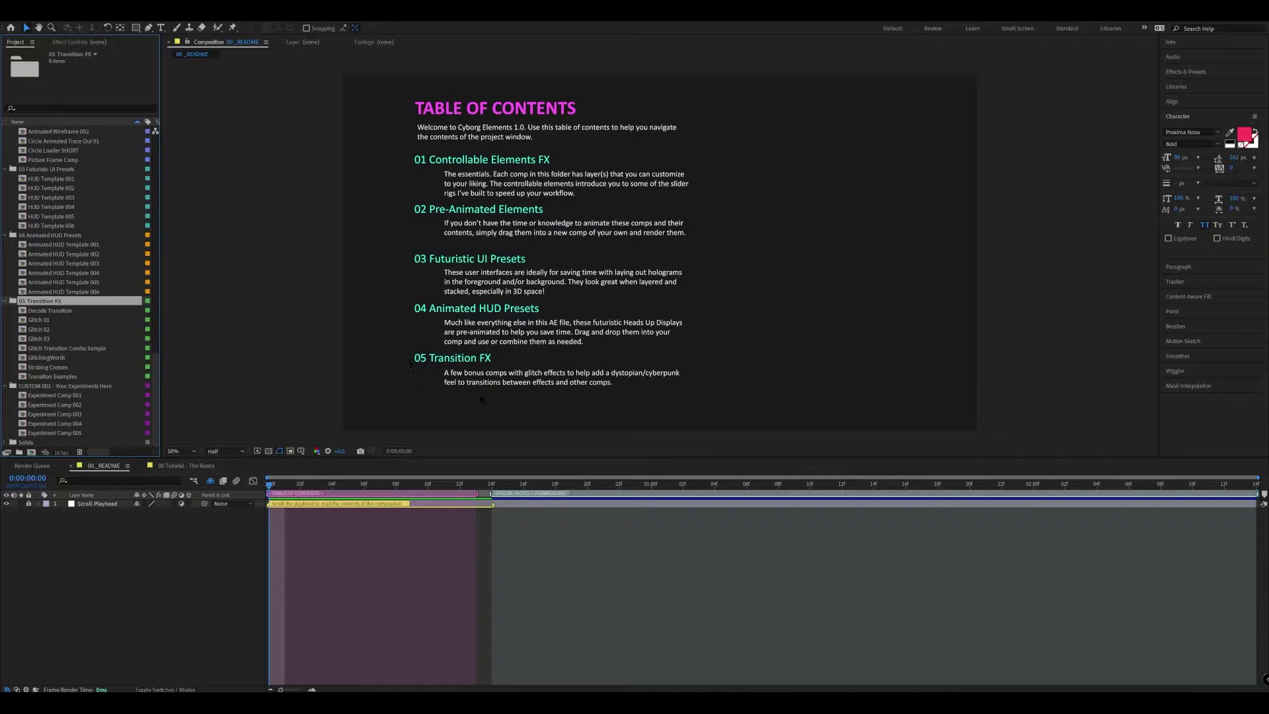
pyautogui.click(46, 386)
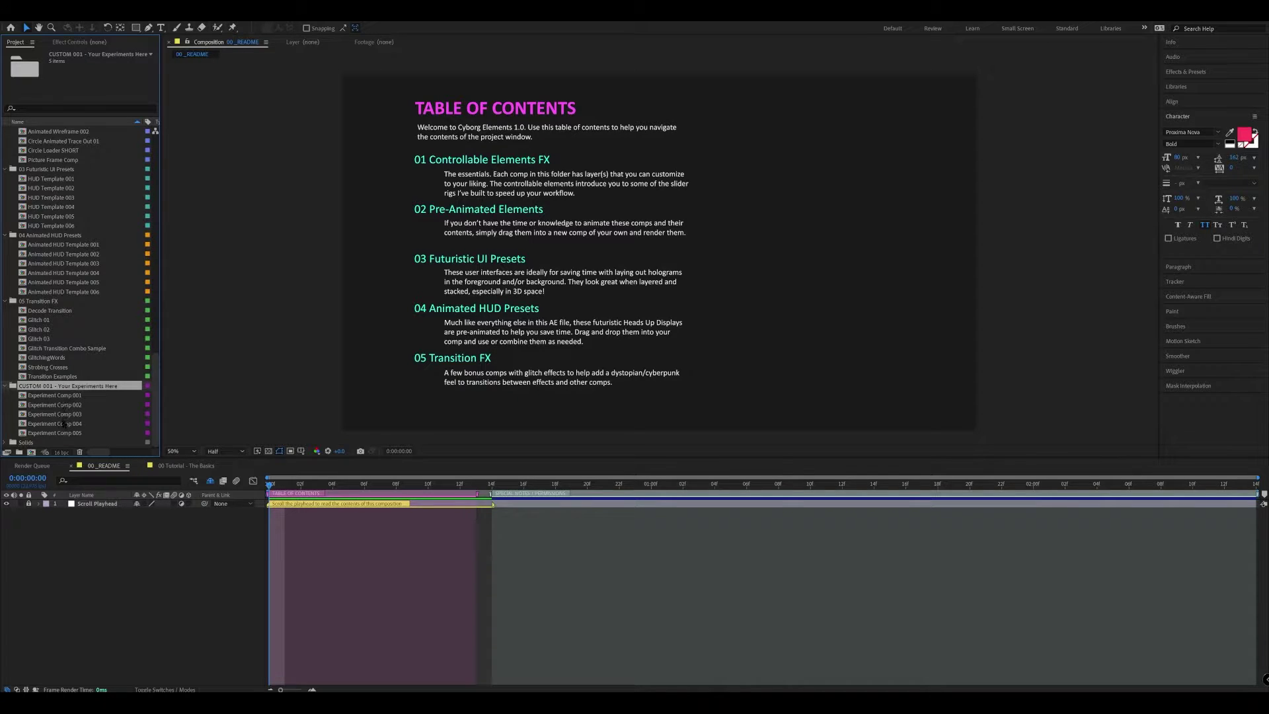
# Open Experiment Comp 001 from the custom experiments folder and scrub through its animation
pyautogui.click(61, 397)
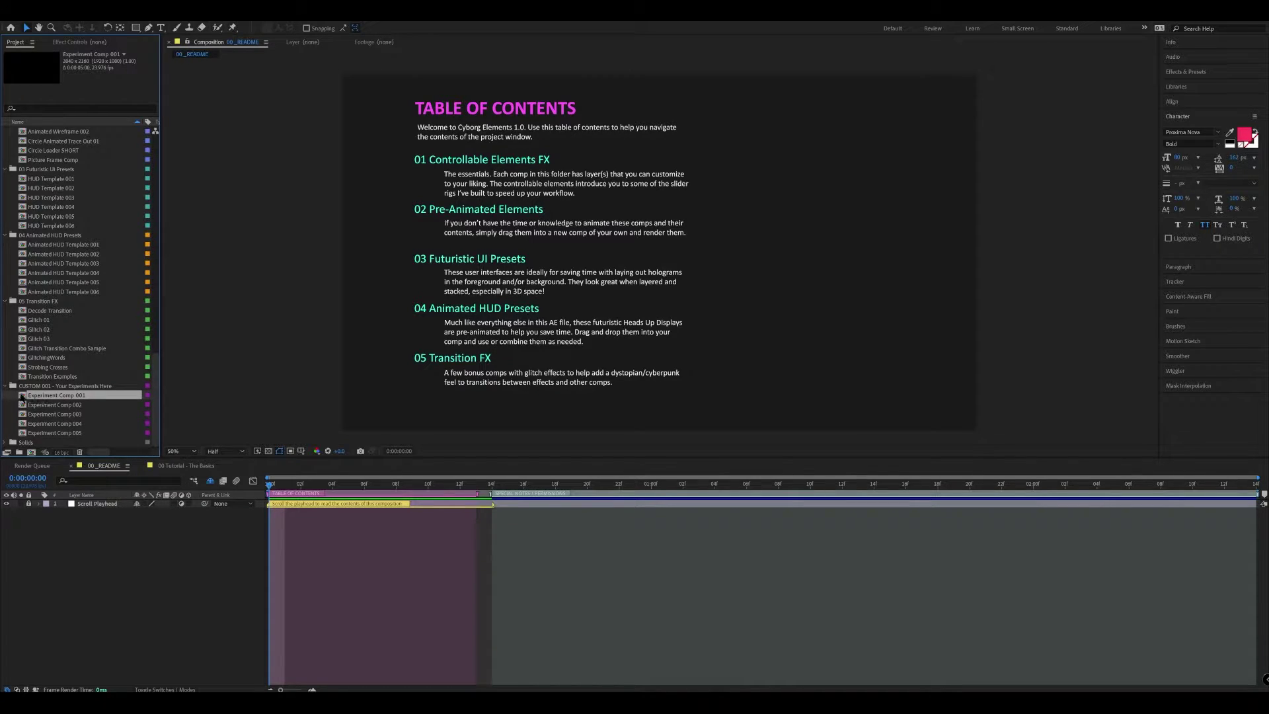
pyautogui.click(43, 406)
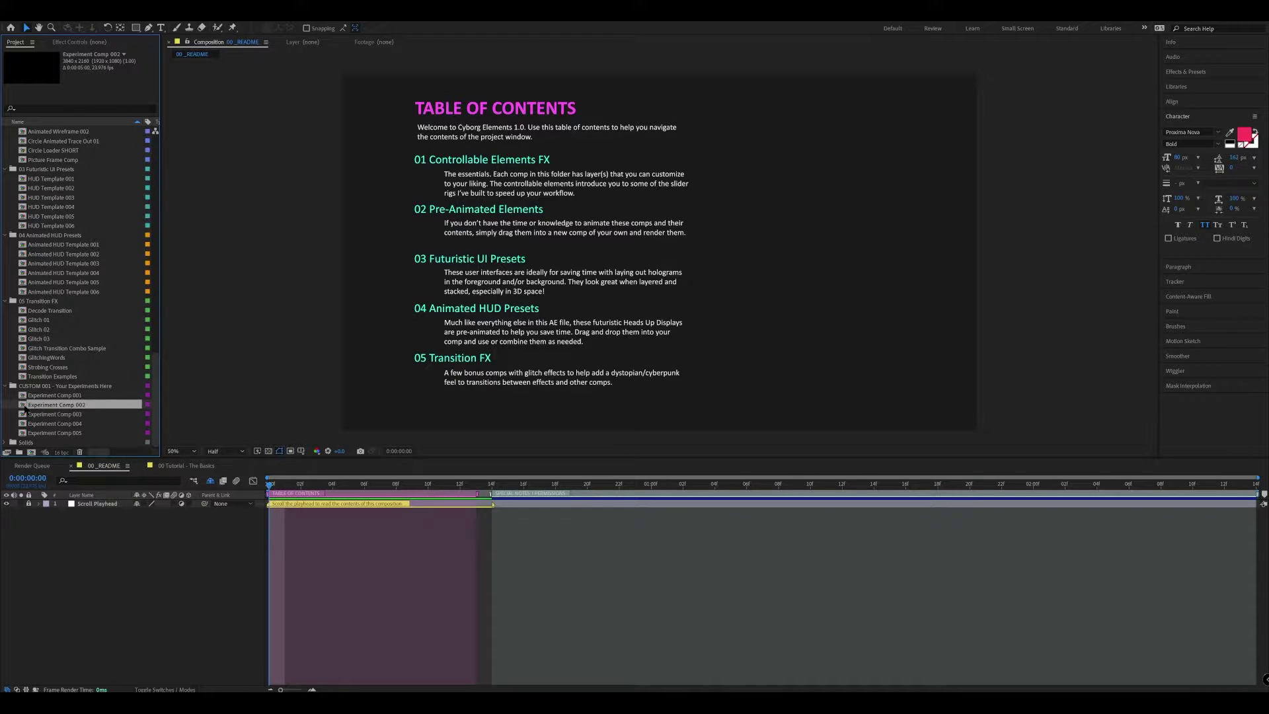
pyautogui.doubleClick(27, 396)
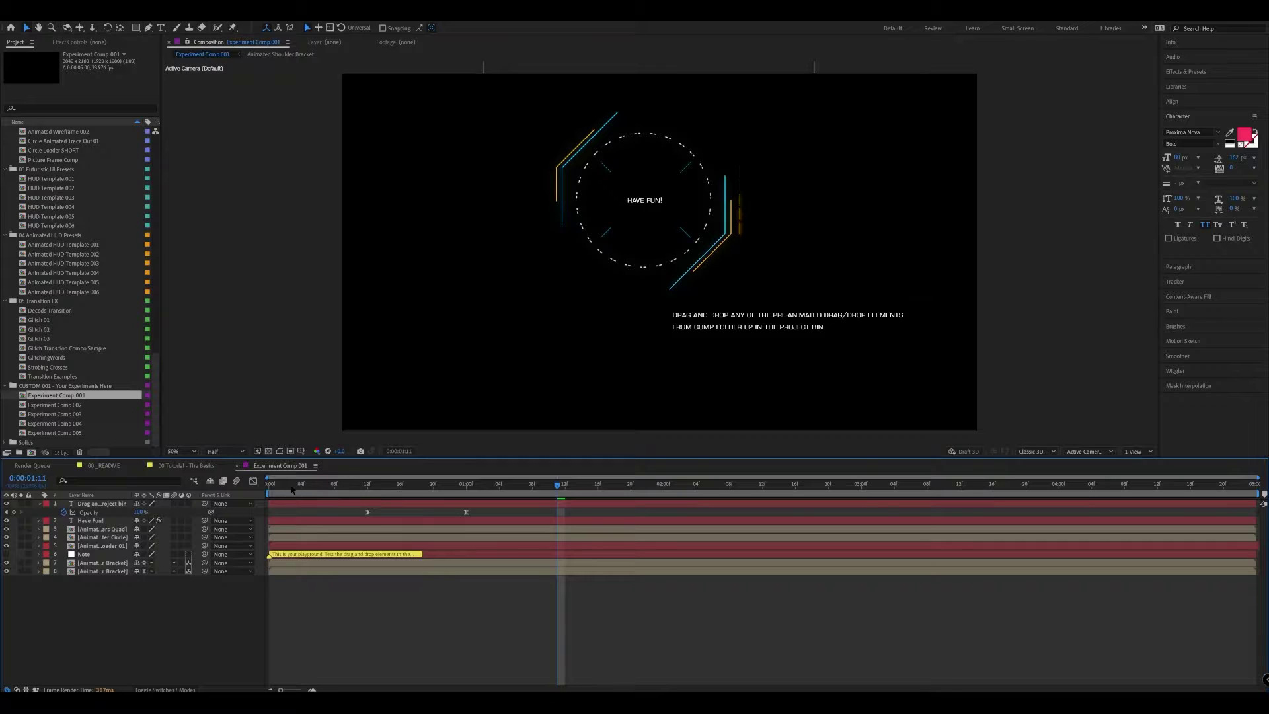
pyautogui.moveTo(291, 489); pyautogui.dragTo(474, 490)
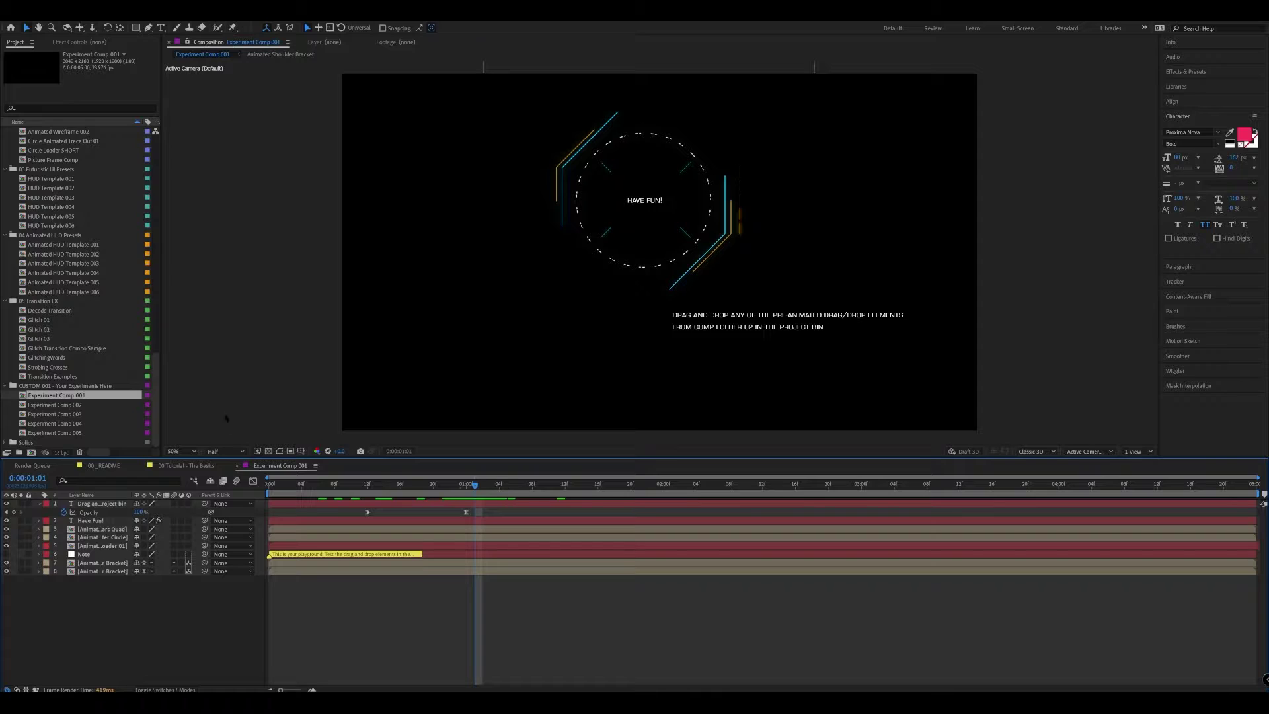
# Open Experiment Comp 002, toggle the visibility of its text layer, and close the composition
pyautogui.doubleClick(25, 405)
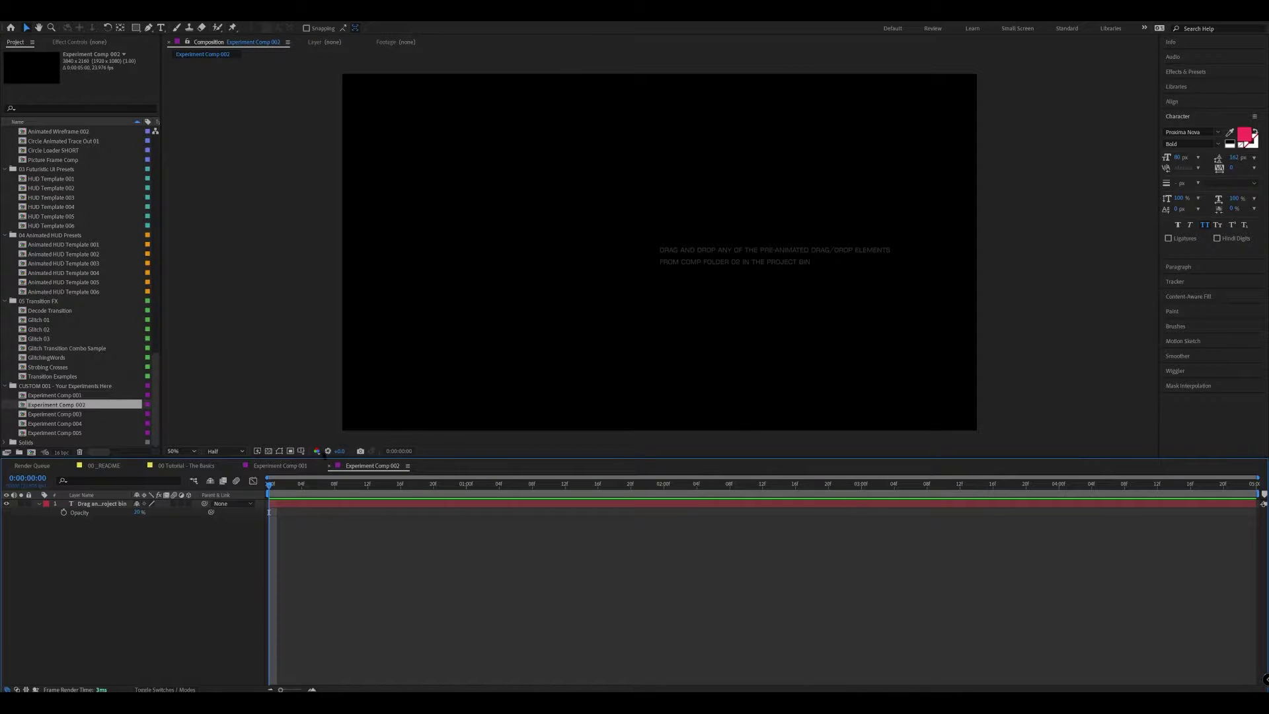
pyautogui.click(10, 506)
pyautogui.click(6, 504)
pyautogui.click(7, 504)
pyautogui.click(329, 466)
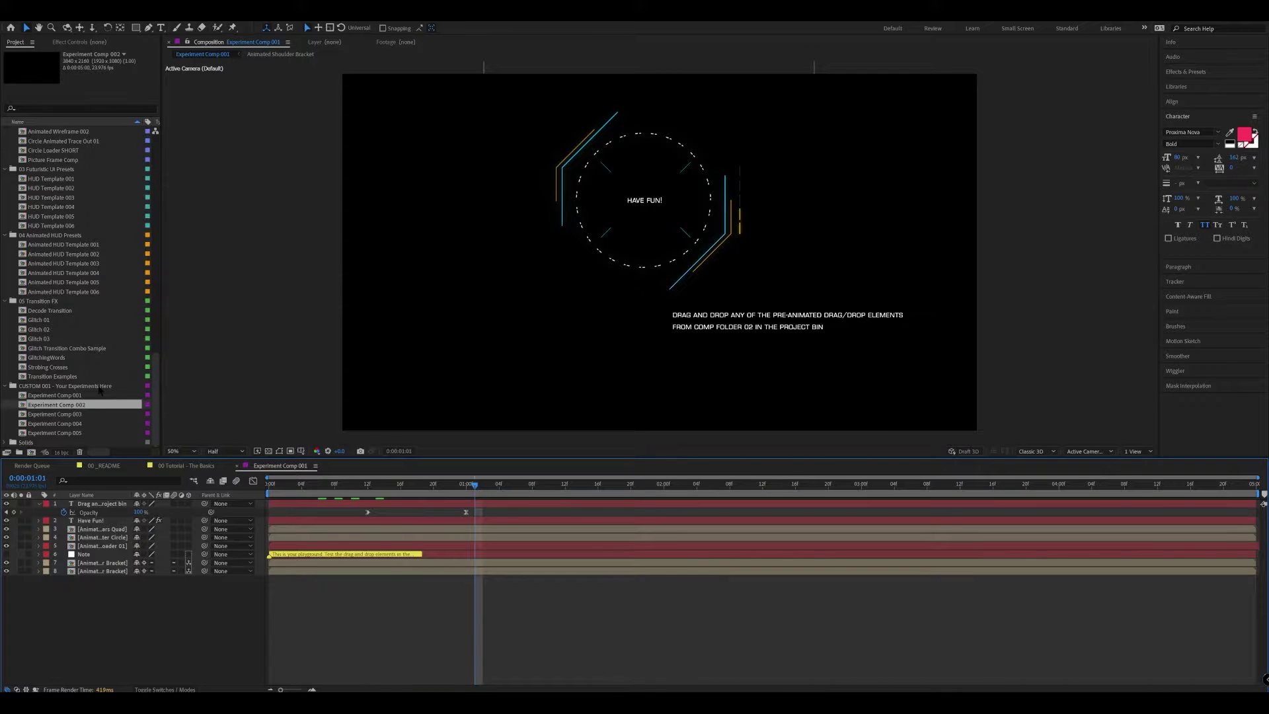
# Close Experiment Comp 001 and return to the 00 Tutorial - The Basics composition
pyautogui.scroll(10, 99, 389)
pyautogui.click(233, 468)
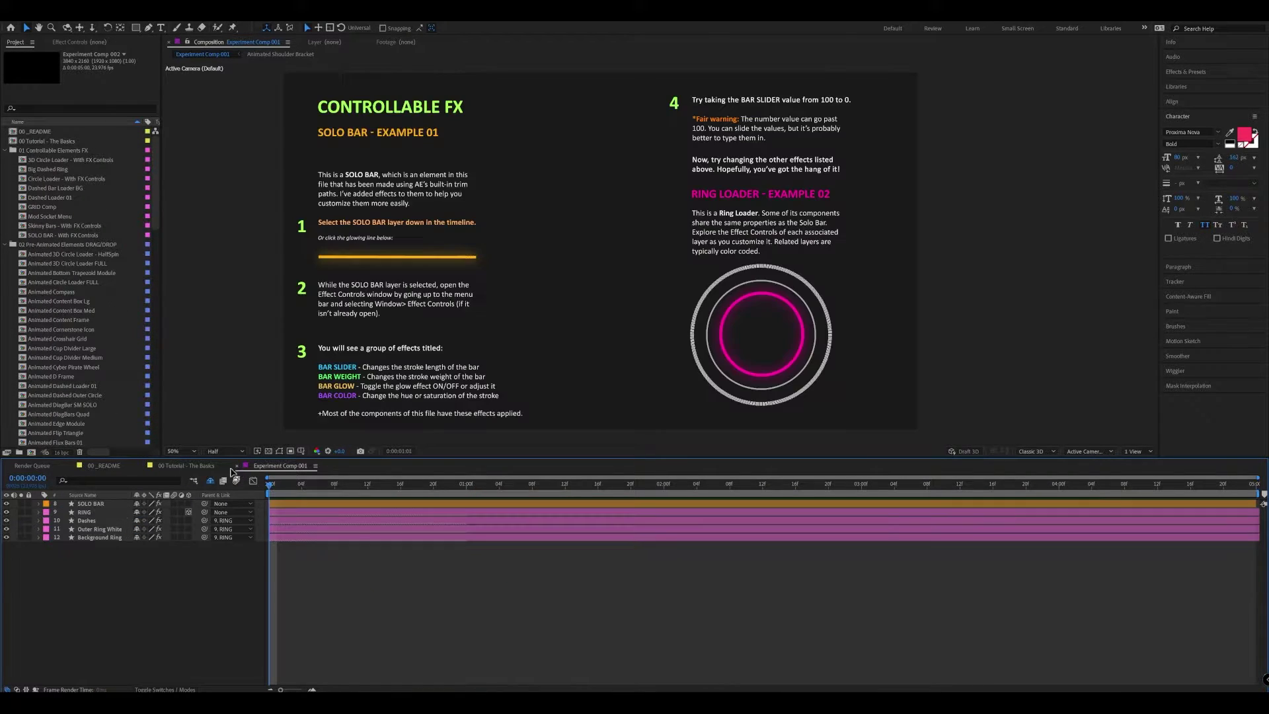
pyautogui.click(236, 466)
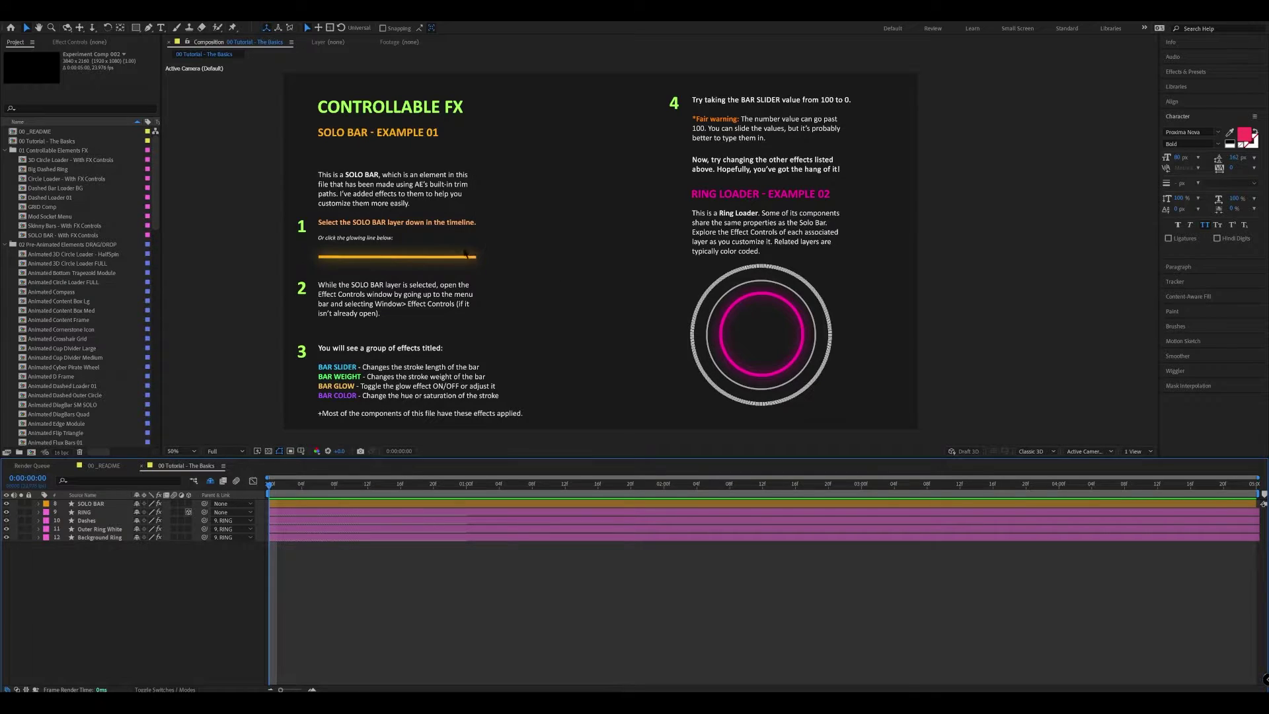
# Select the SOLO BAR layer and display its effect controls
pyautogui.click(400, 259)
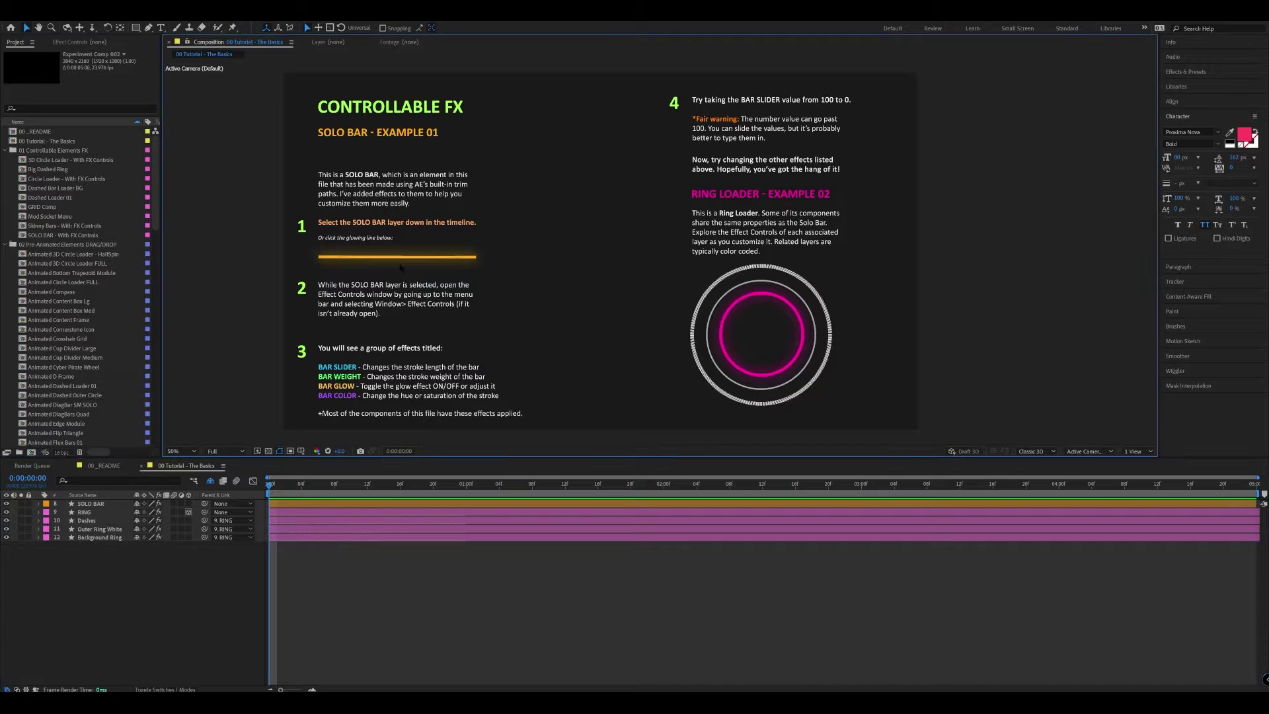
pyautogui.click(85, 504)
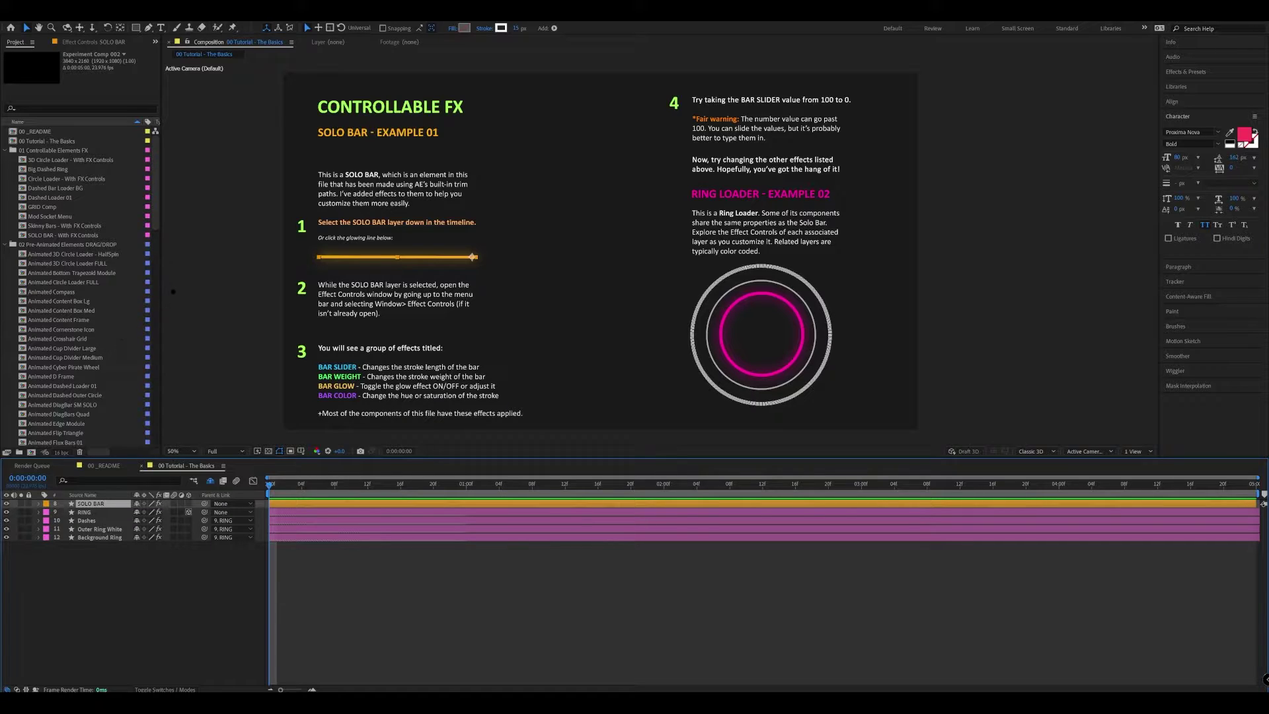
pyautogui.click(91, 42)
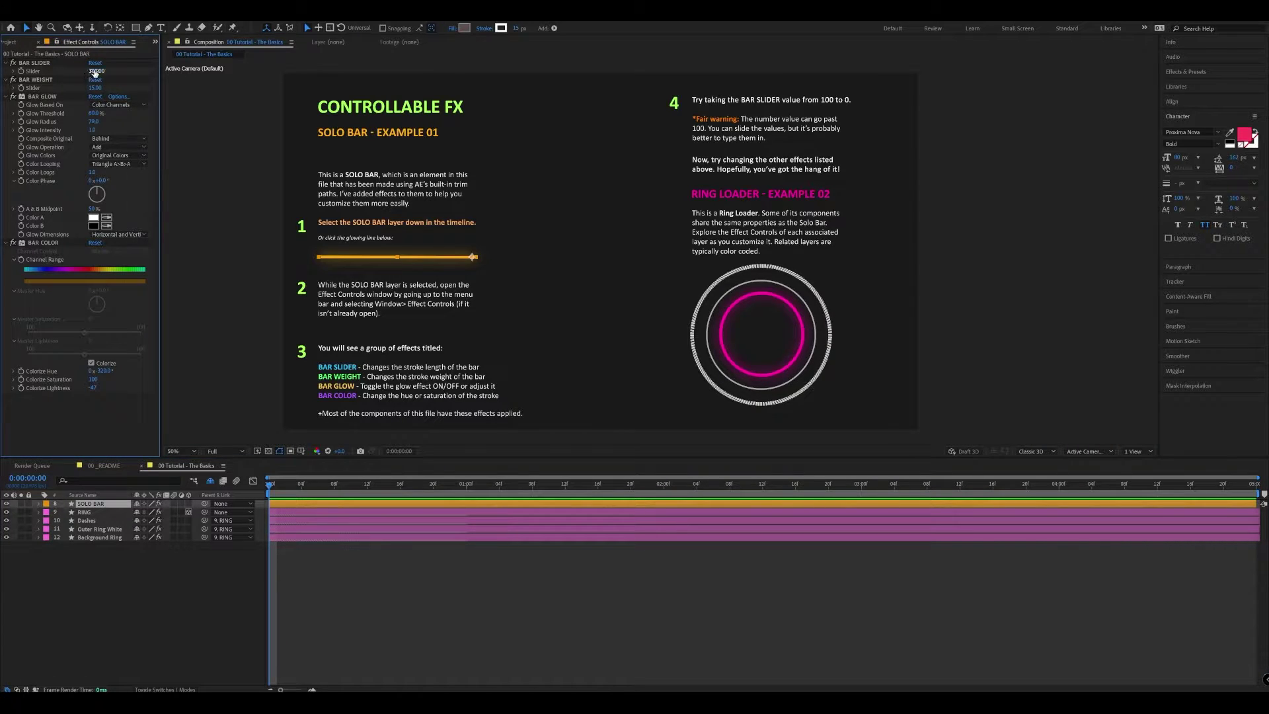
# Adjust the SOLO BAR layer's BAR SLIDER back and forth, ending at about 92
pyautogui.moveTo(95, 71); pyautogui.dragTo(77, 73)
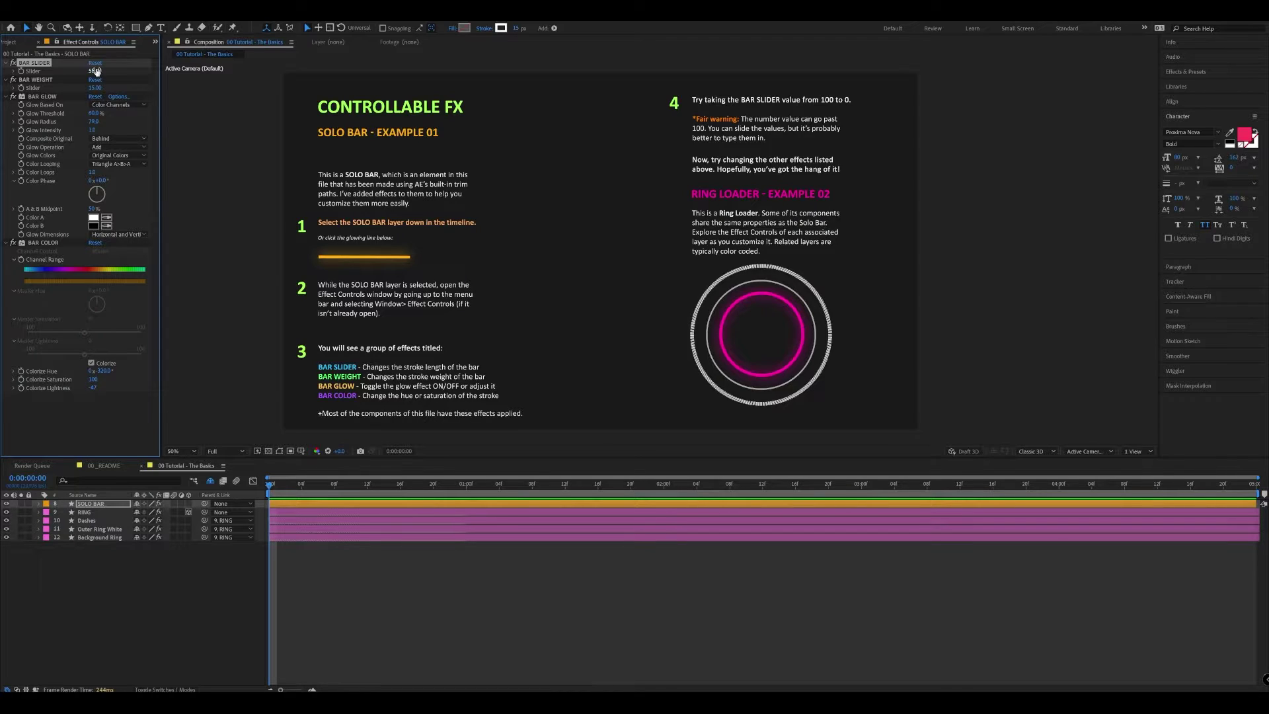
pyautogui.moveTo(91, 70); pyautogui.dragTo(86, 70)
pyautogui.moveTo(85, 71); pyautogui.dragTo(114, 70)
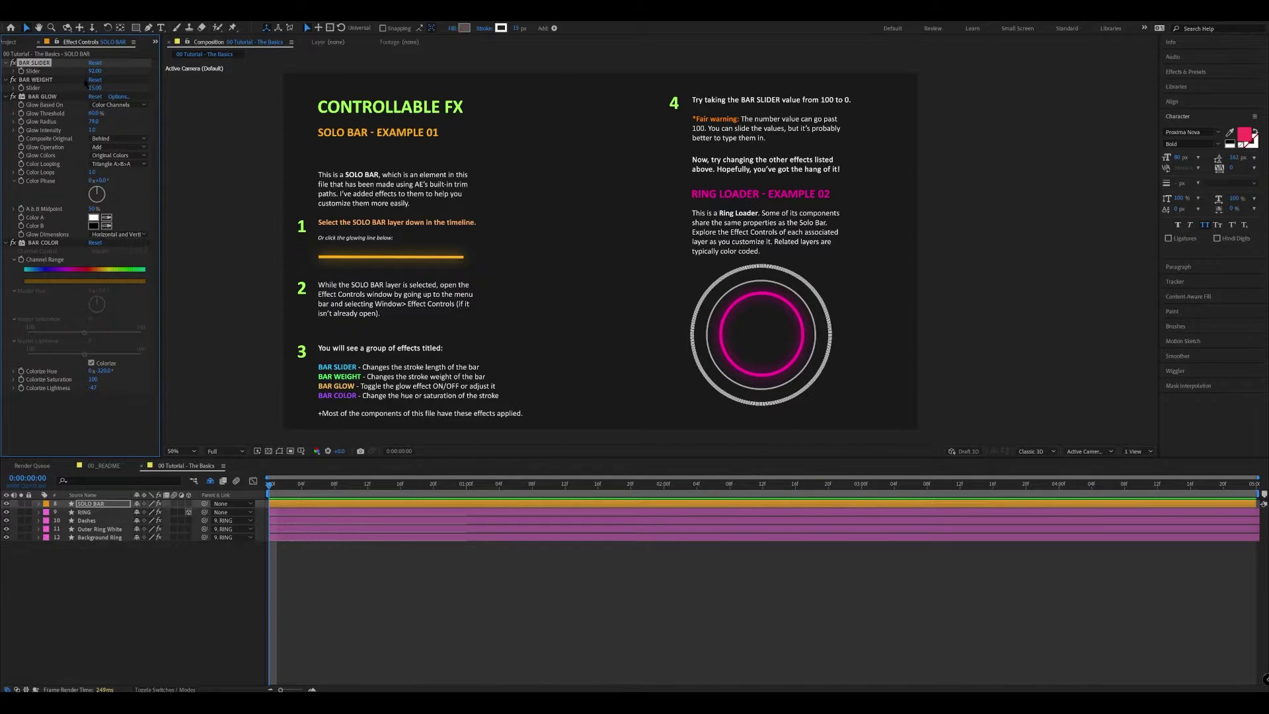
# Try an exact numeric value for the SOLO BAR layer's BAR SLIDER and undo the change
pyautogui.click(93, 70)
pyautogui.write('82128')
pyautogui.press('Return')
pyautogui.hotkey('ctrl', 'z')
# Set the composition's preview resolution to Half, dismissing the composition settings without changes
pyautogui.hotkey('ctrl', 'shift', 'j')
pyautogui.hotkey('ctrl', 'k')
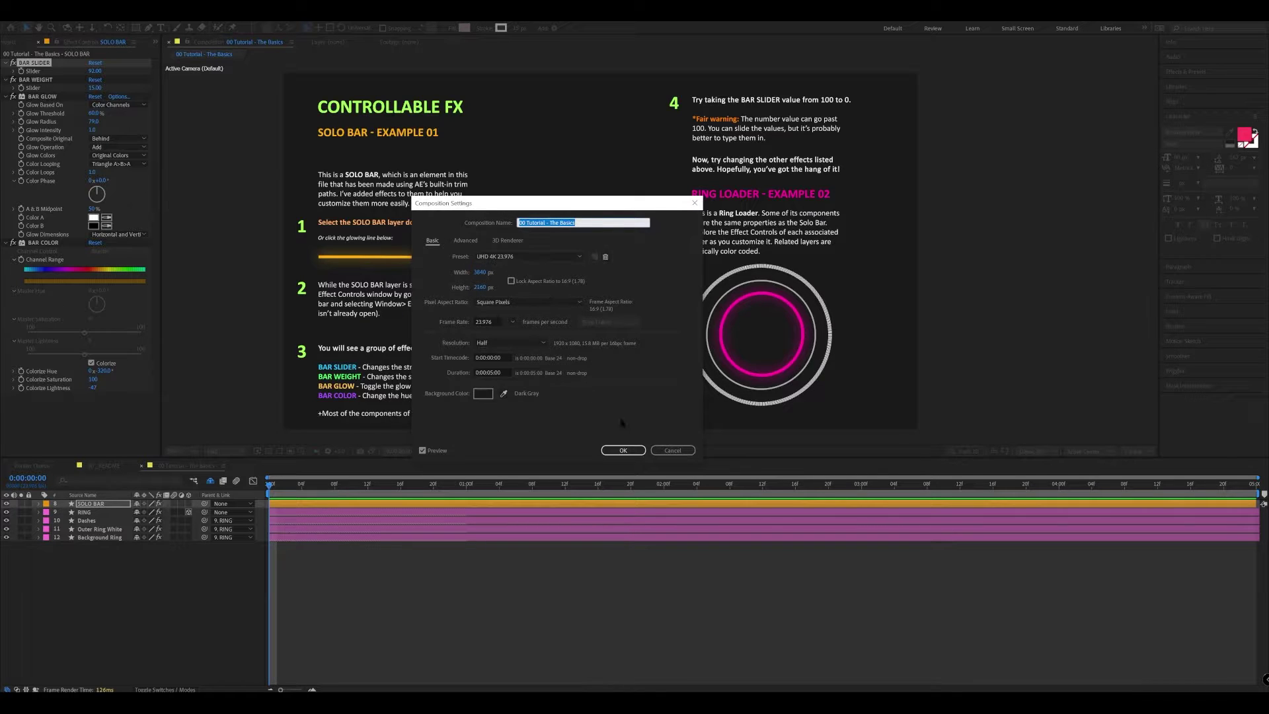
pyautogui.click(669, 450)
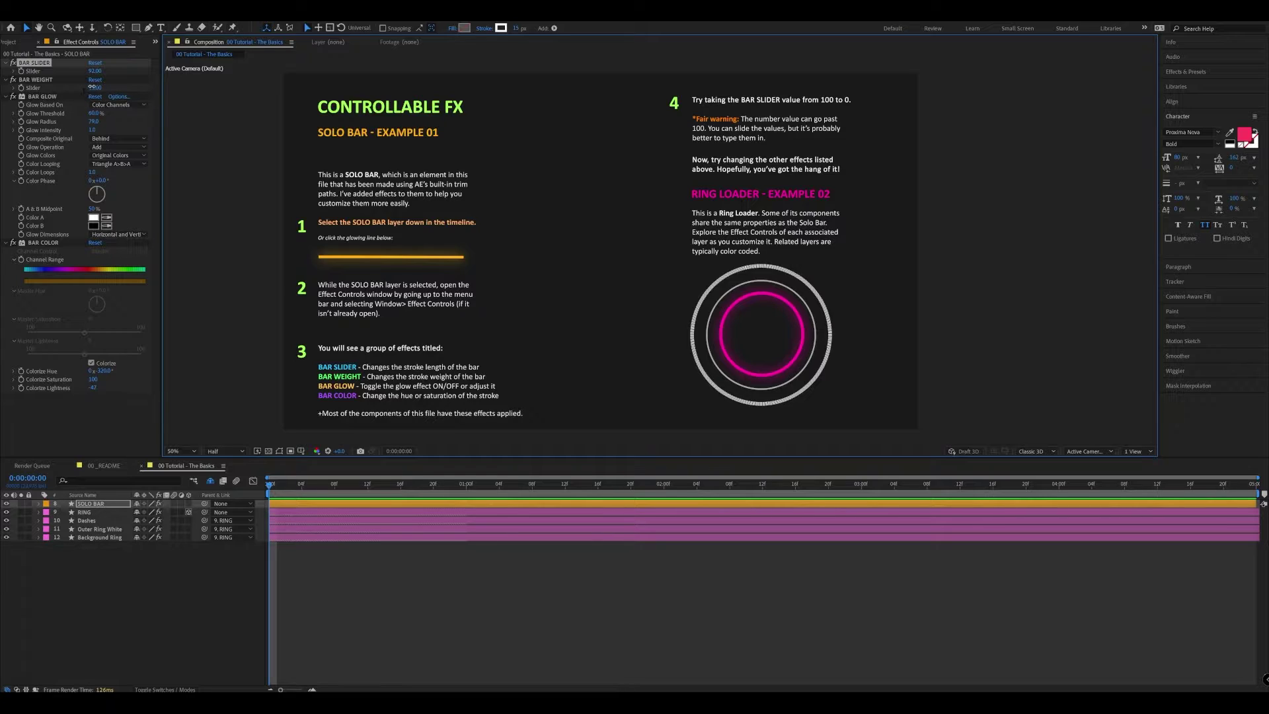
# Try different BAR WEIGHT and Glow Threshold values on the SOLO BAR layer, undoing each change
pyautogui.moveTo(93, 87); pyautogui.dragTo(98, 86)
pyautogui.hotkey('ctrl', 'z')
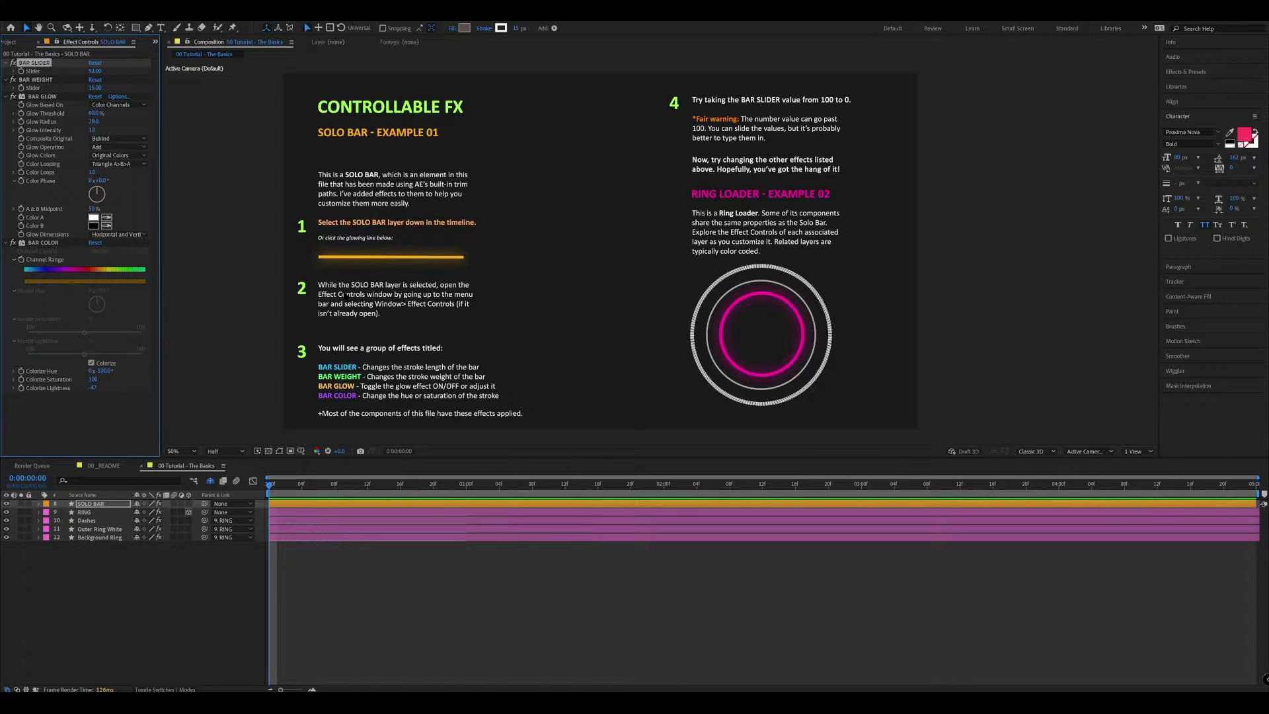
pyautogui.moveTo(94, 113); pyautogui.dragTo(67, 116)
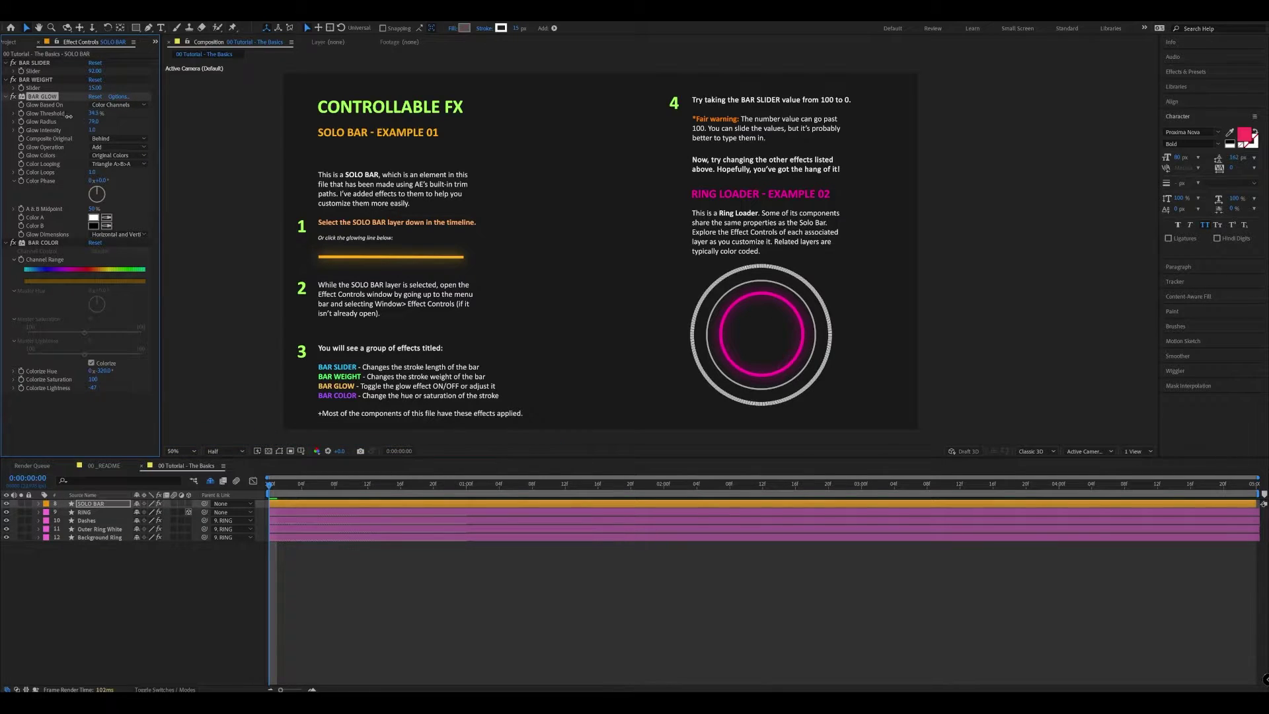
pyautogui.hotkey('ctrl', 'z')
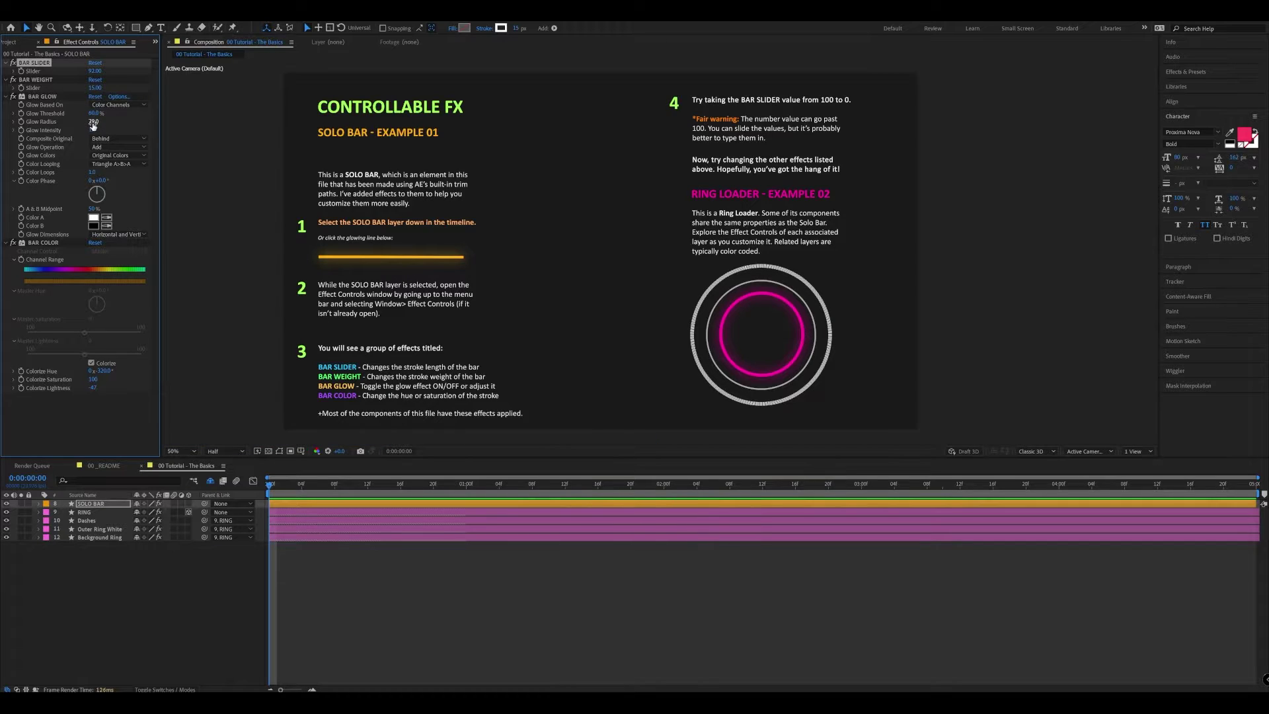
# Try different Glow Radius values and a blue Colorize Hue on the SOLO BAR layer, undoing the changes
pyautogui.click(94, 125)
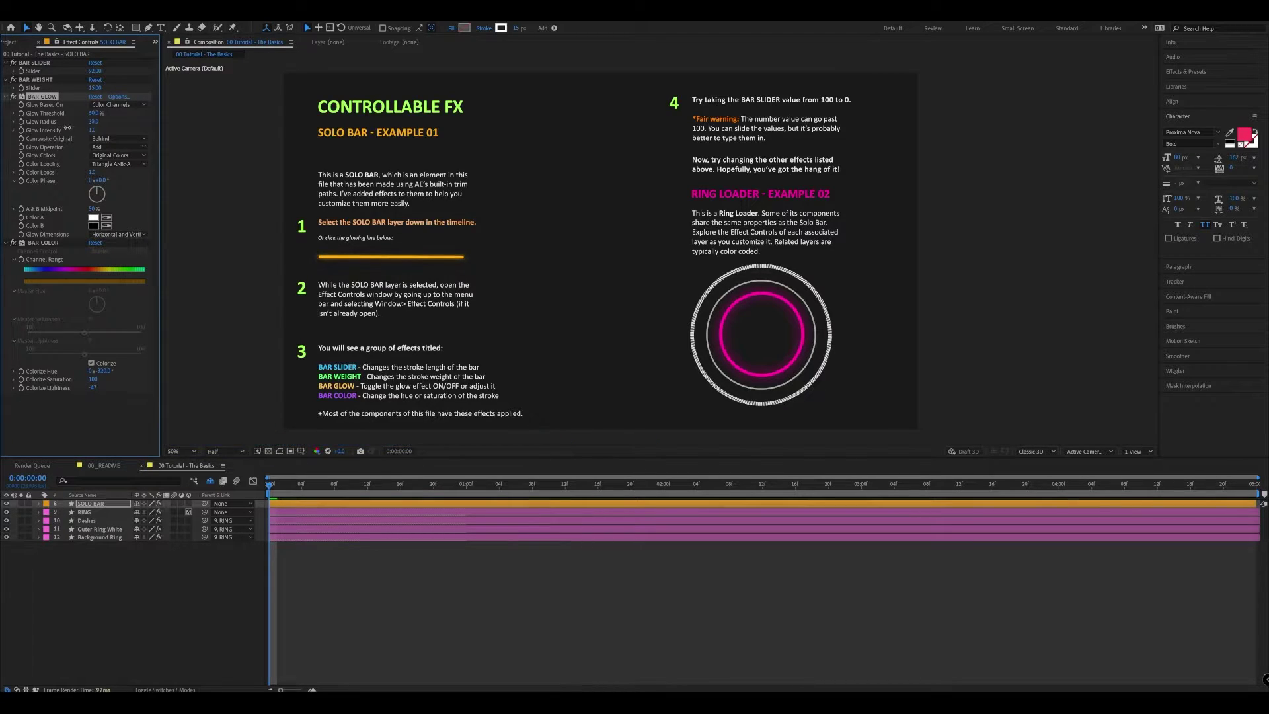
pyautogui.moveTo(94, 122); pyautogui.dragTo(146, 183)
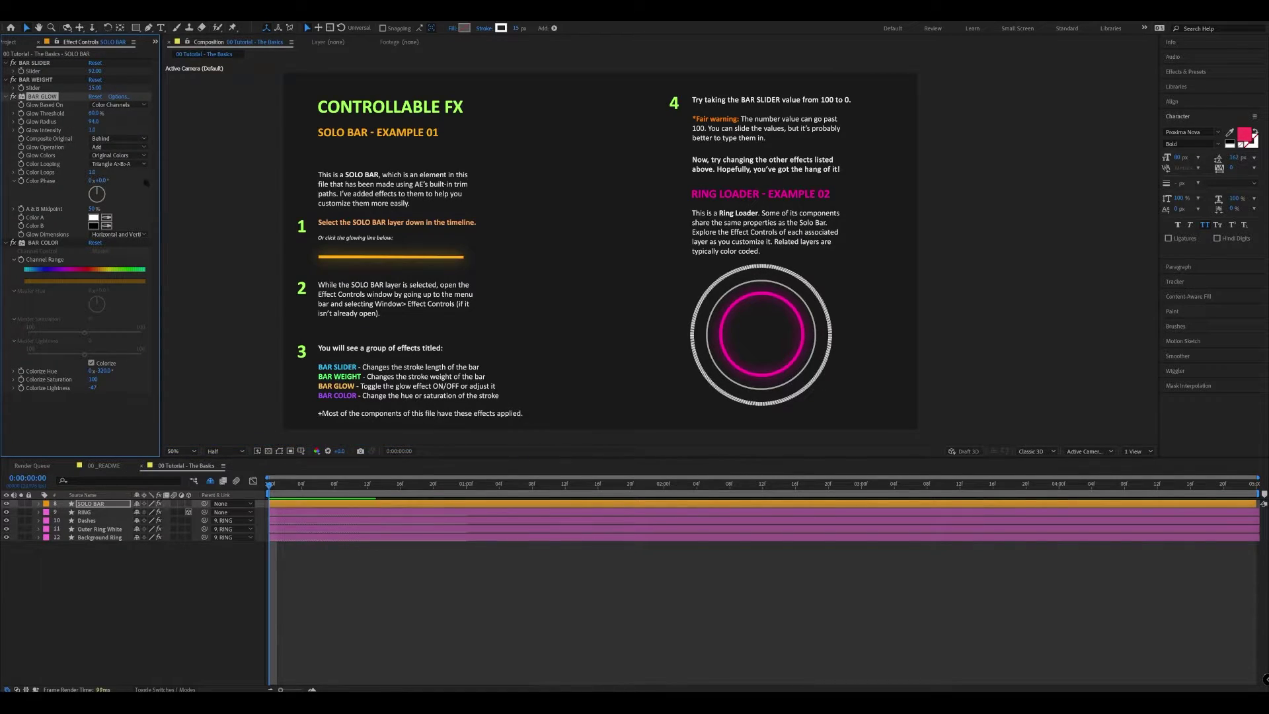
pyautogui.hotkey('ctrl', 'z')
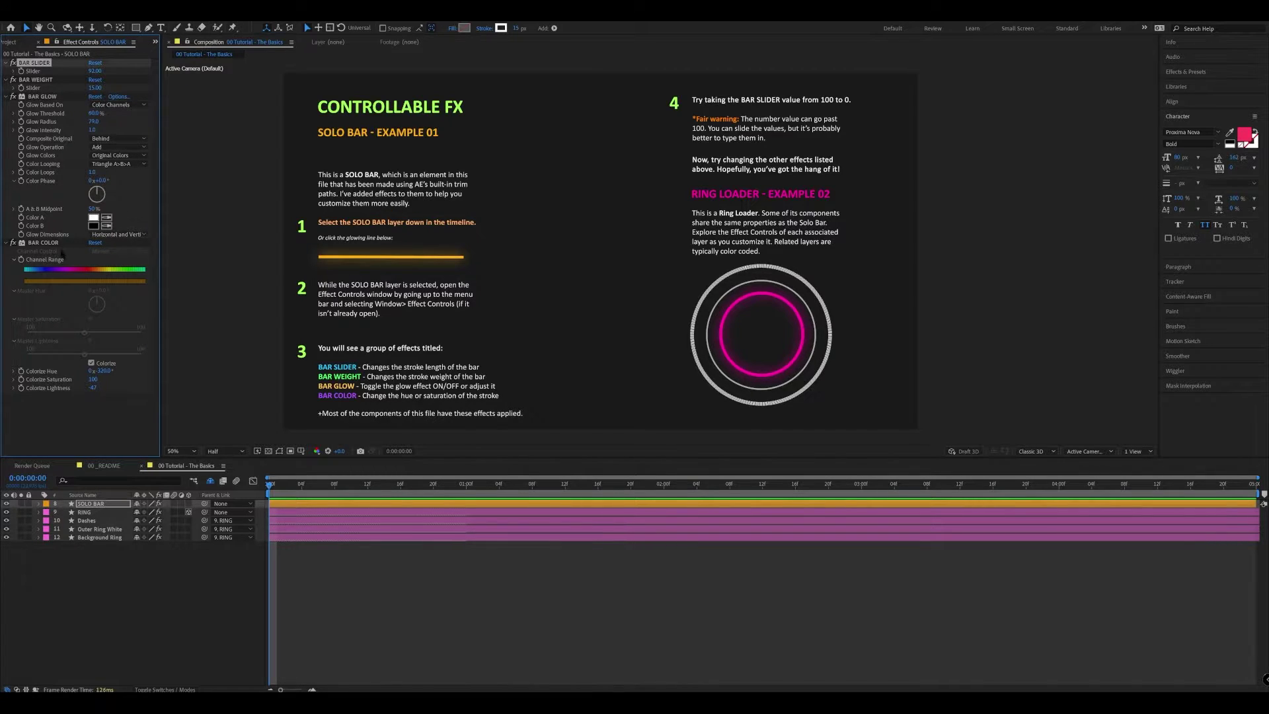
pyautogui.moveTo(99, 371); pyautogui.dragTo(177, 363)
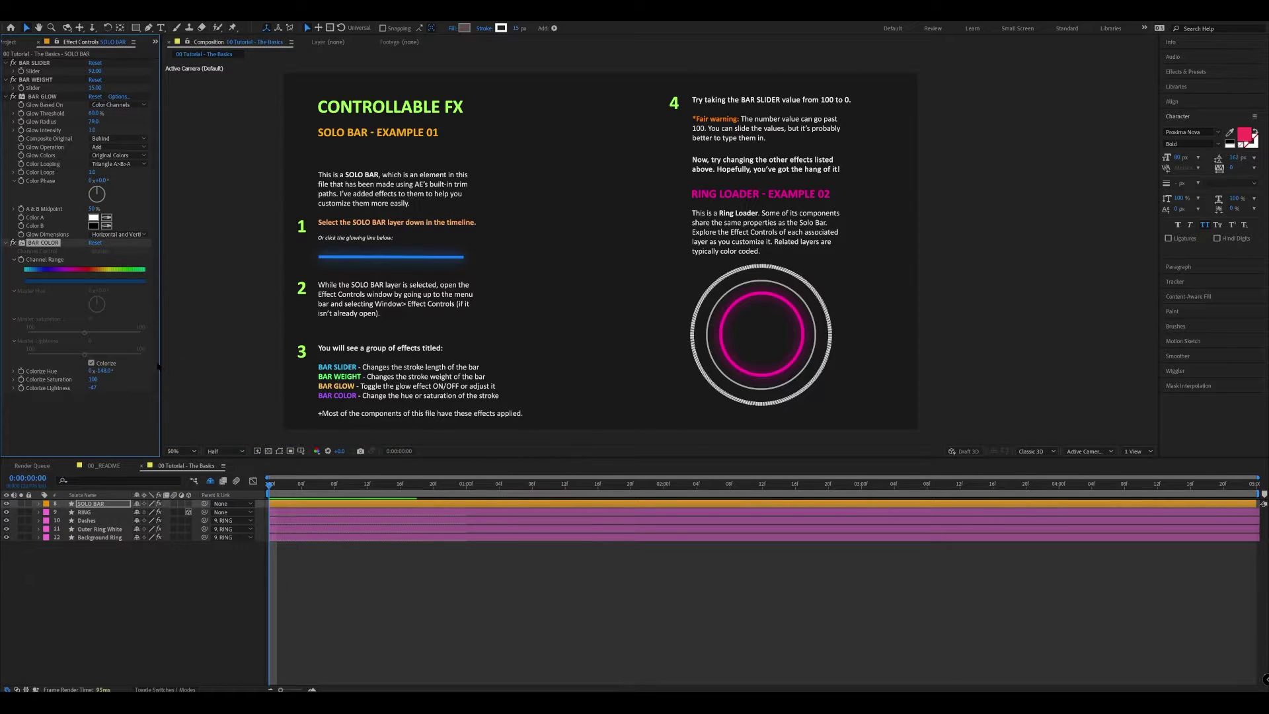
pyautogui.hotkey('ctrl', 'z')
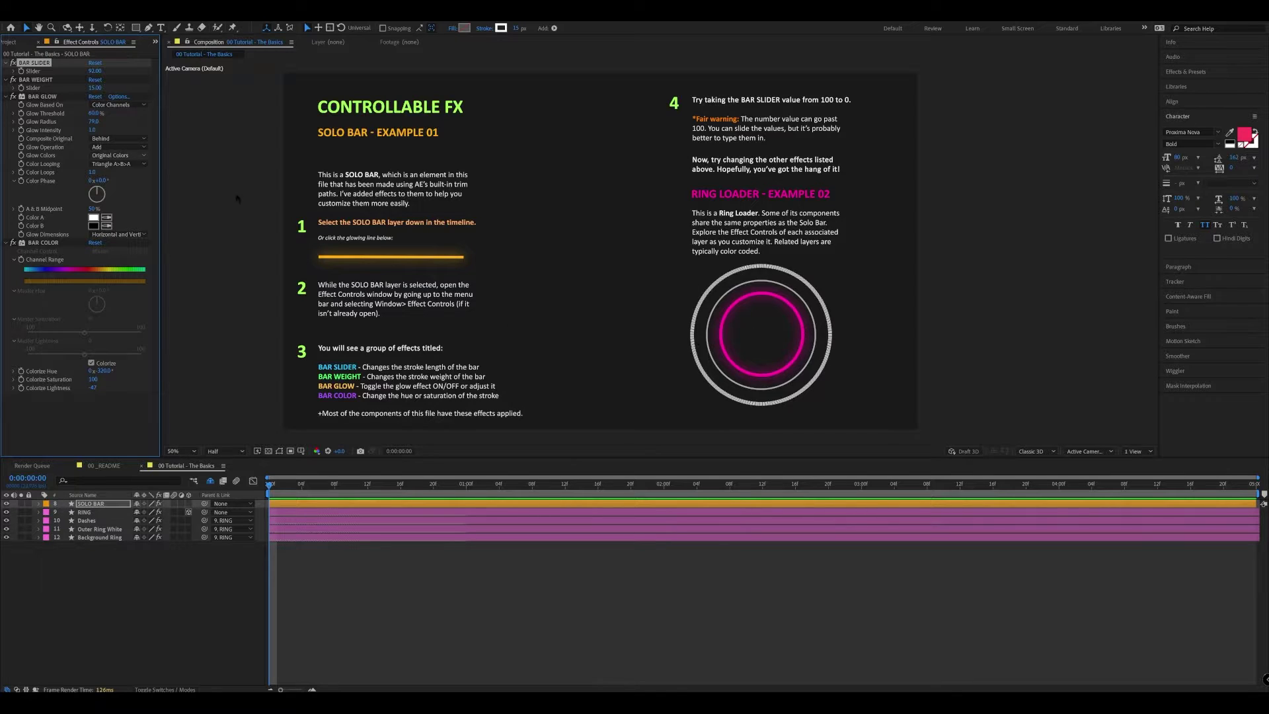
# Examine the effect controls of the ring loader's RING, Dashes, Outer Ring White and Background Ring layers
pyautogui.click(713, 342)
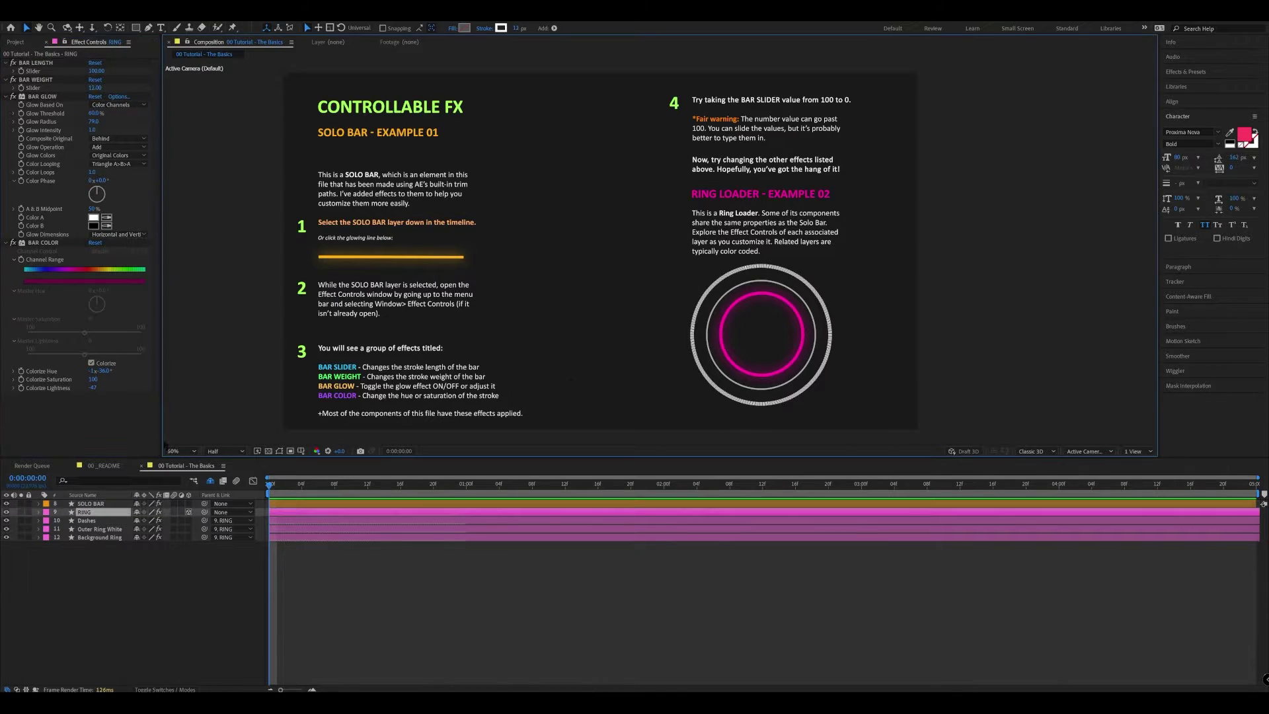
pyautogui.click(101, 521)
pyautogui.click(99, 529)
pyautogui.click(98, 537)
pyautogui.click(96, 531)
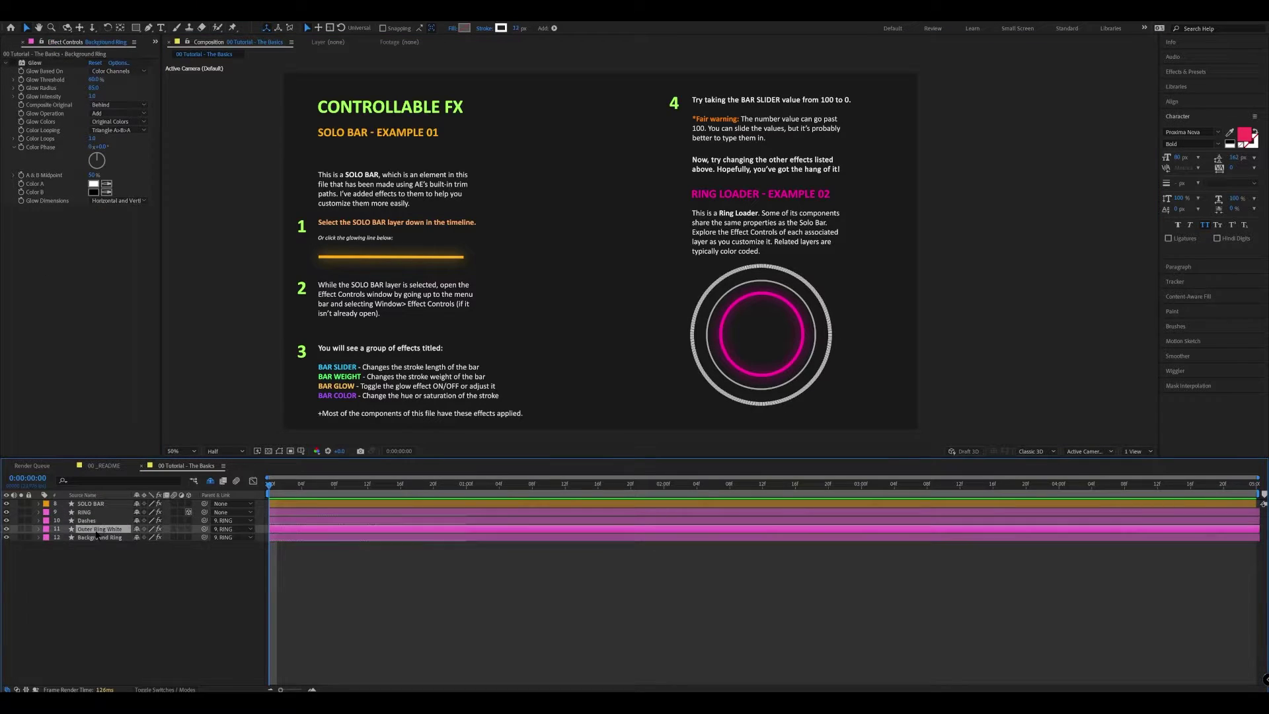
pyautogui.click(98, 521)
# Start animating the RING layer's BAR LENGTH with a keyframe of 0 at the first frame
pyautogui.click(98, 512)
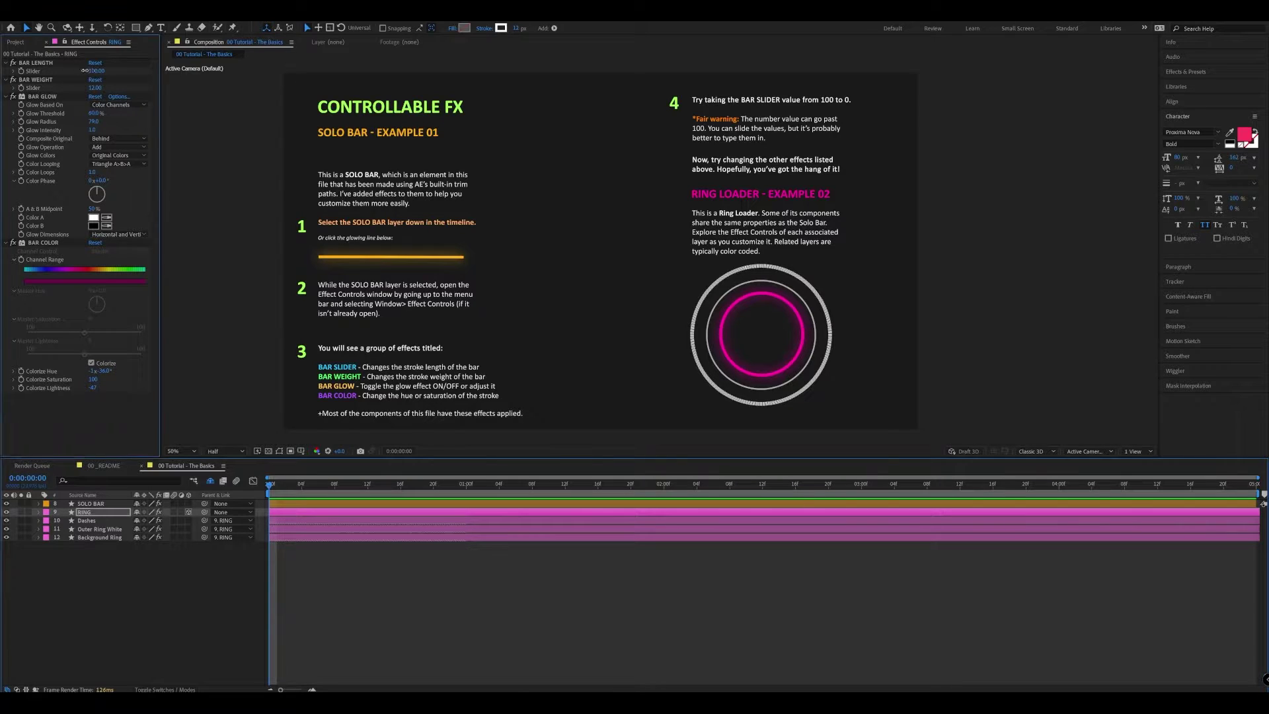
pyautogui.moveTo(96, 71); pyautogui.dragTo(46, 77)
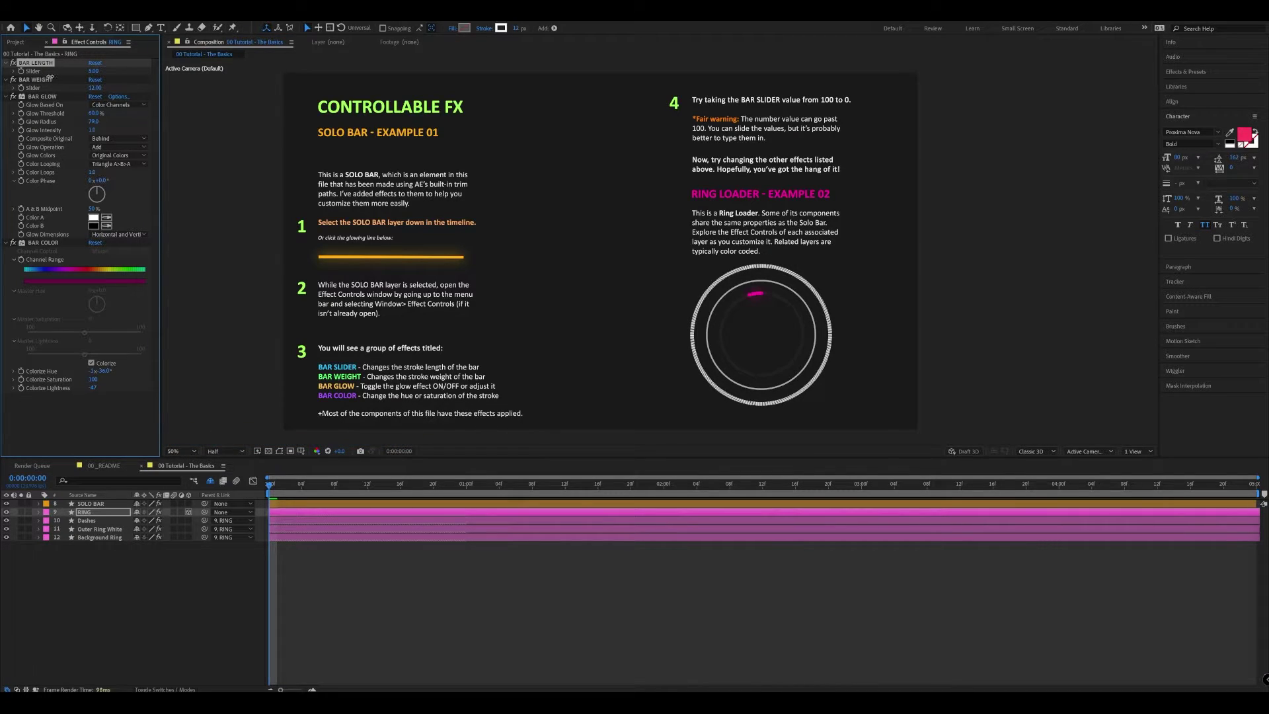
pyautogui.moveTo(48, 77); pyautogui.dragTo(47, 77)
pyautogui.click(95, 71)
pyautogui.write('0')
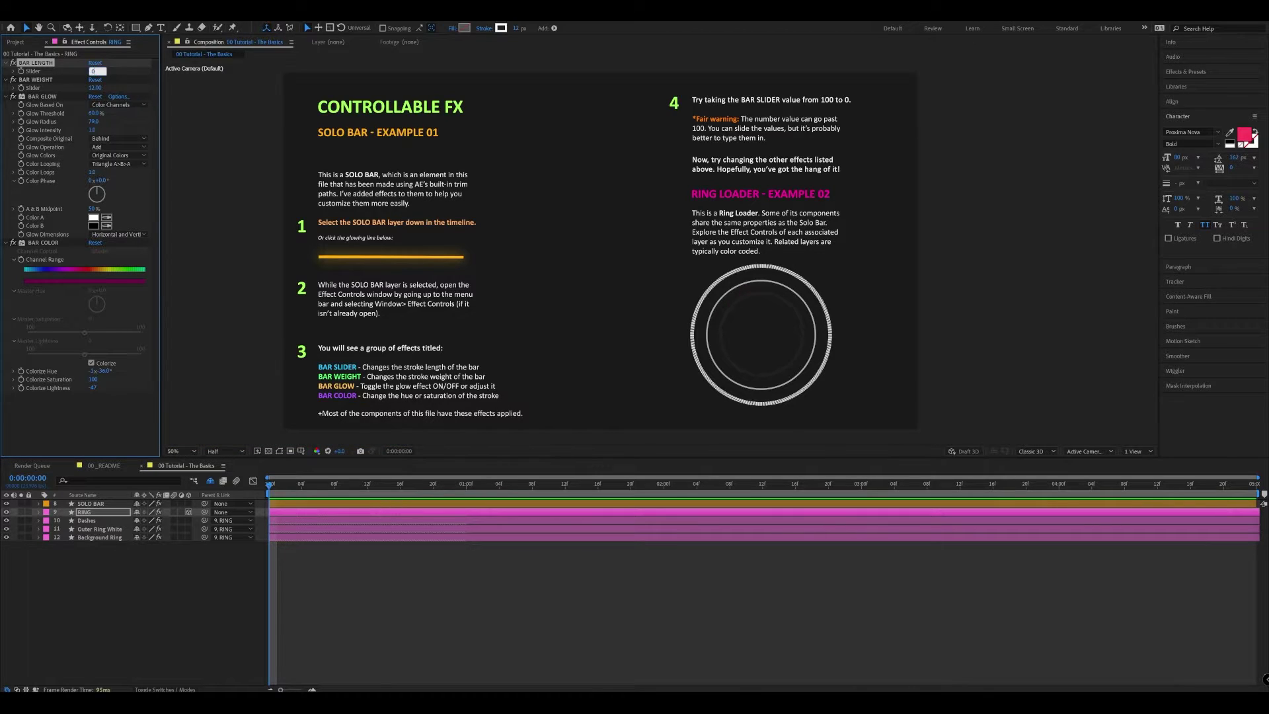
pyautogui.press('Return')
# Set the RING layer's BAR LENGTH to 100 at 0:00:00:12 and reveal the layer's keyframes in the timeline
pyautogui.press('space')
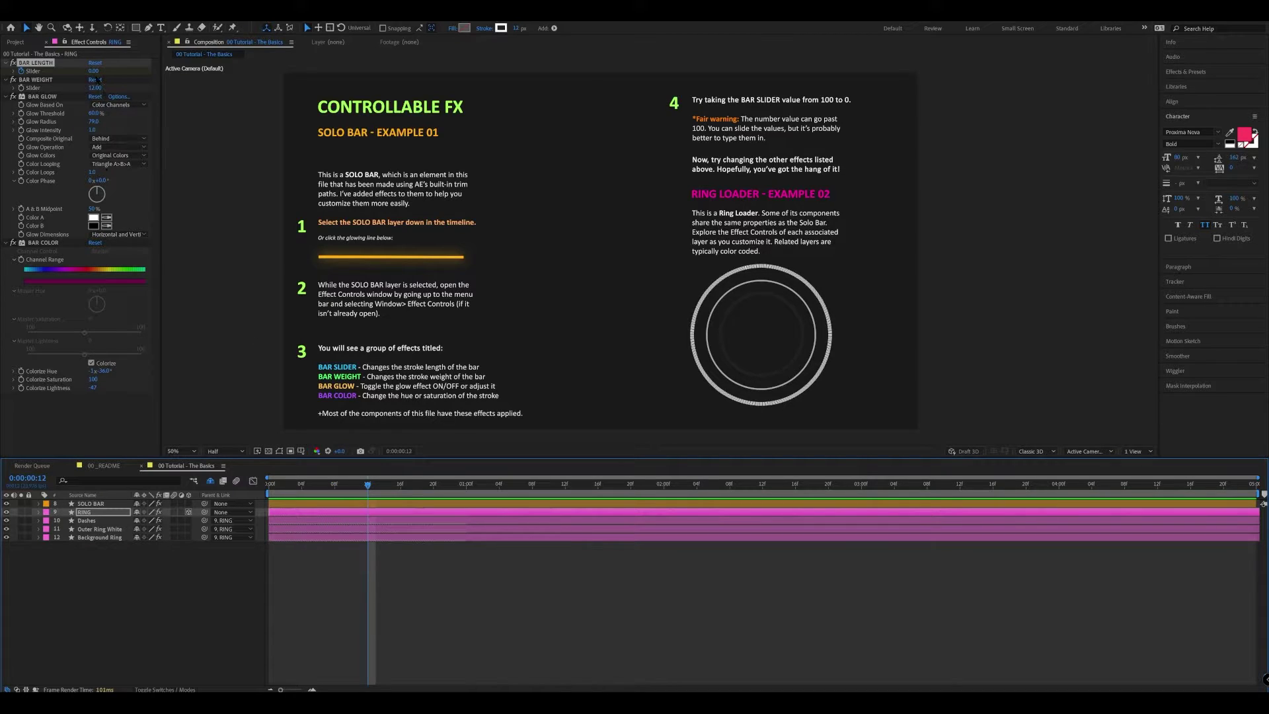
pyautogui.click(95, 71)
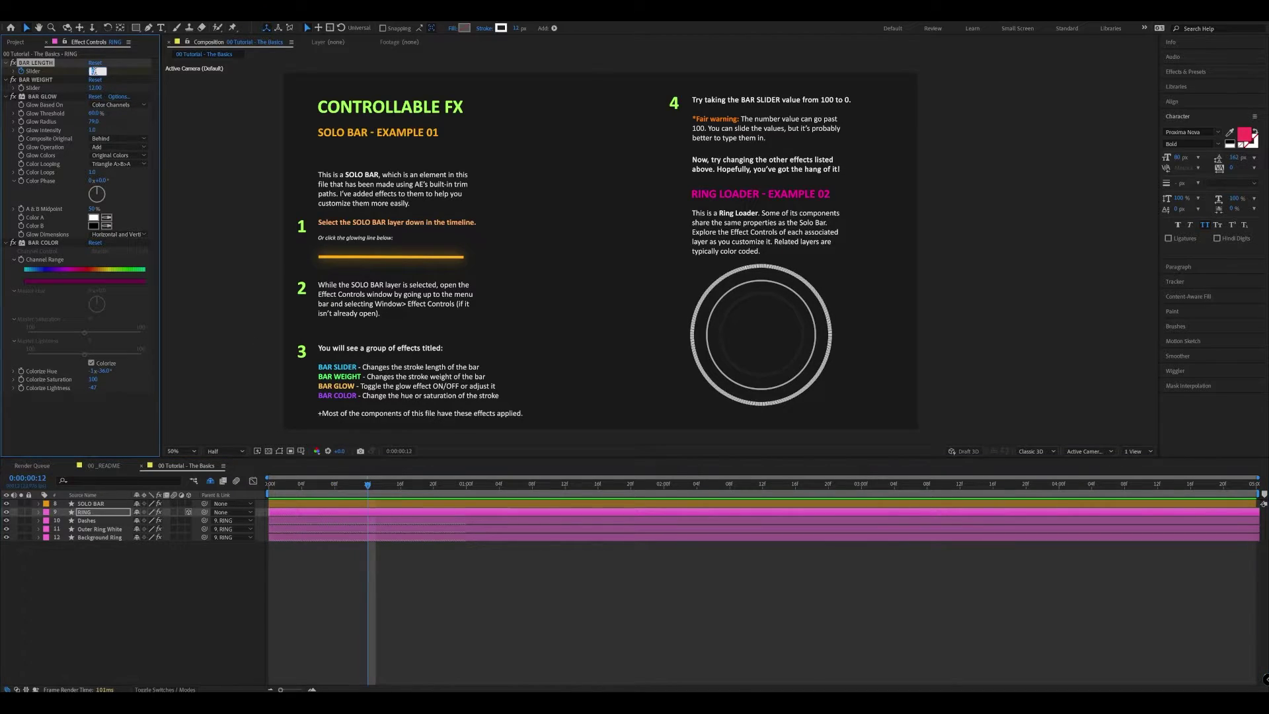
pyautogui.write('100')
pyautogui.press('Return')
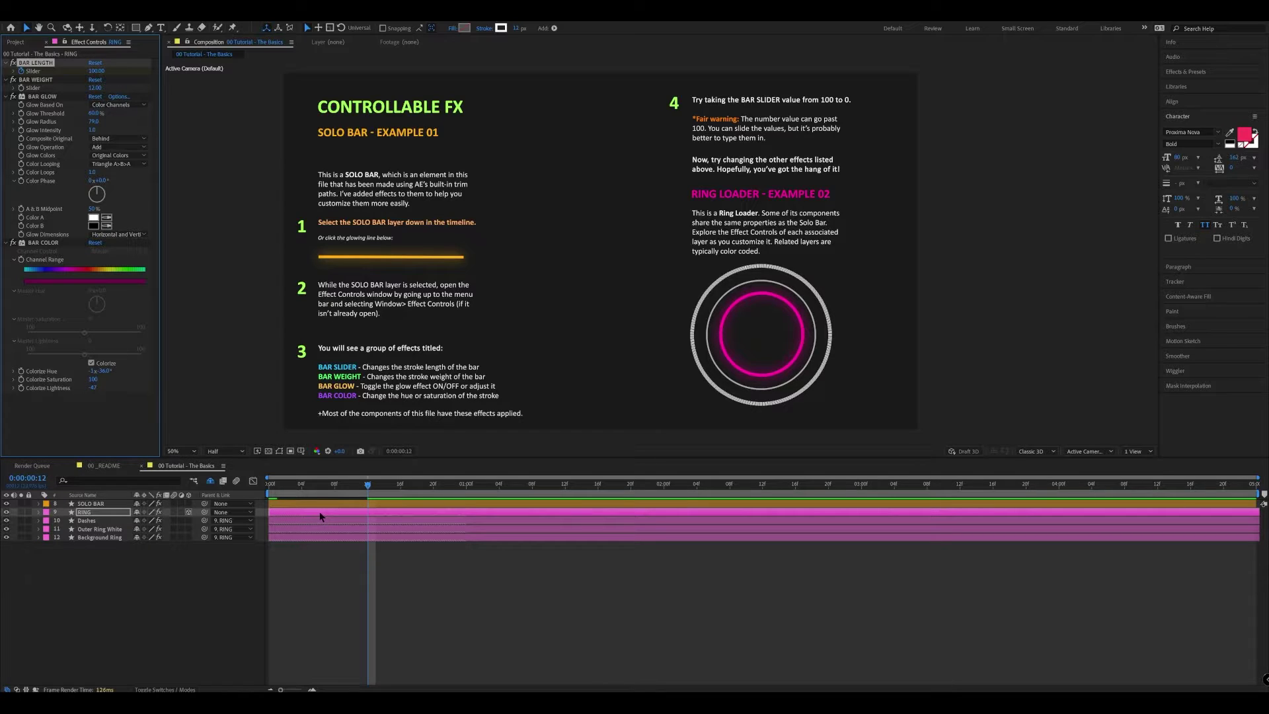
pyautogui.press('u')
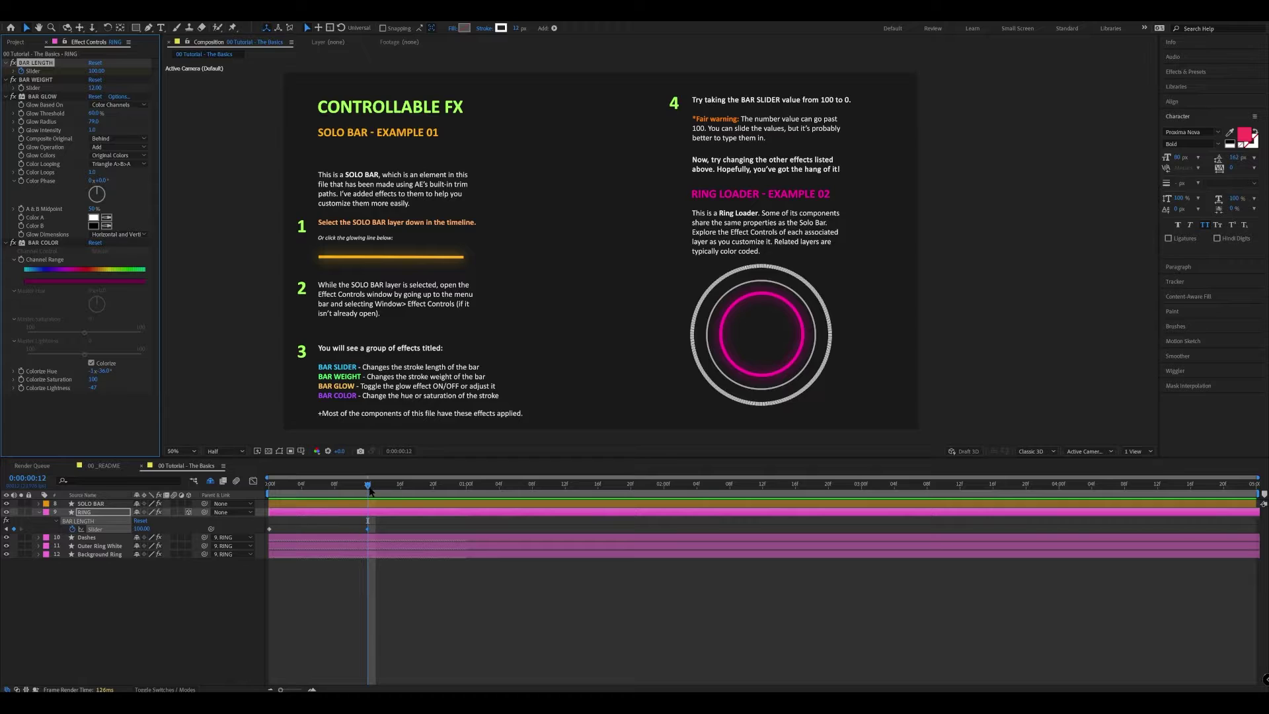
# Preview the ring's drawing-on animation from the first frame, returning to the start
pyautogui.moveTo(369, 489); pyautogui.dragTo(267, 499)
pyautogui.press('space')
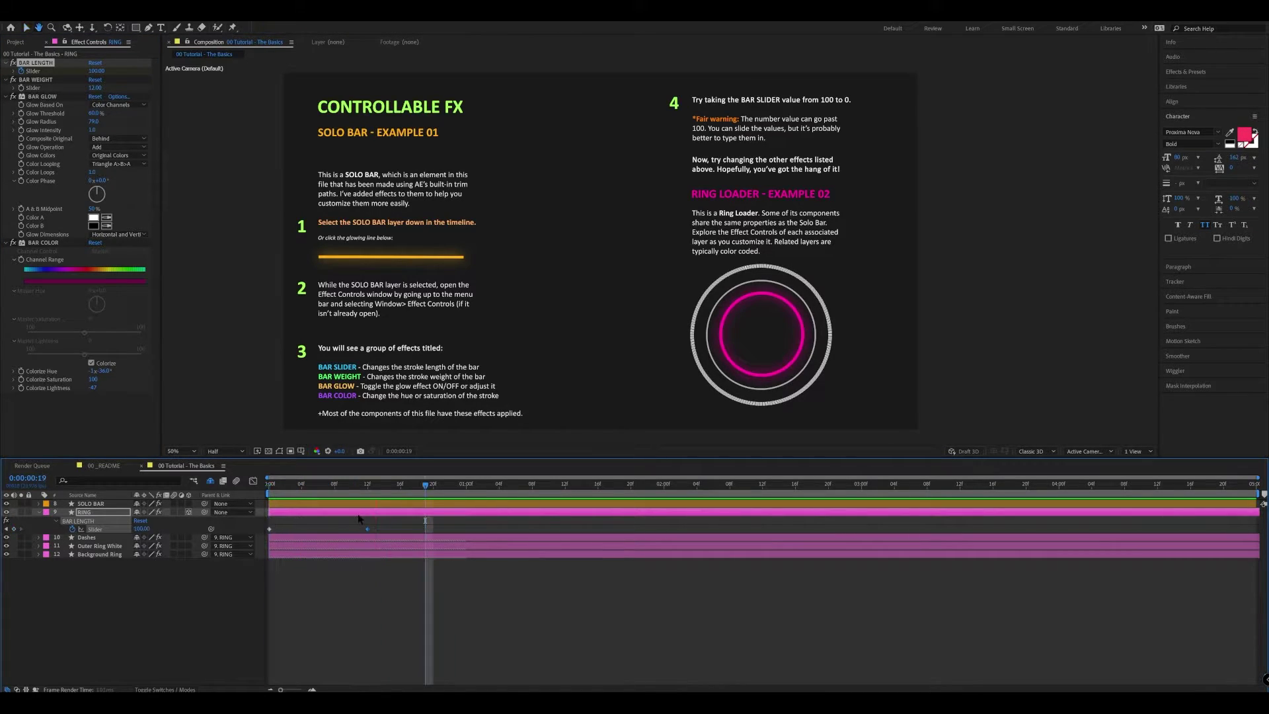
pyautogui.press('space')
pyautogui.moveTo(401, 488); pyautogui.dragTo(264, 534)
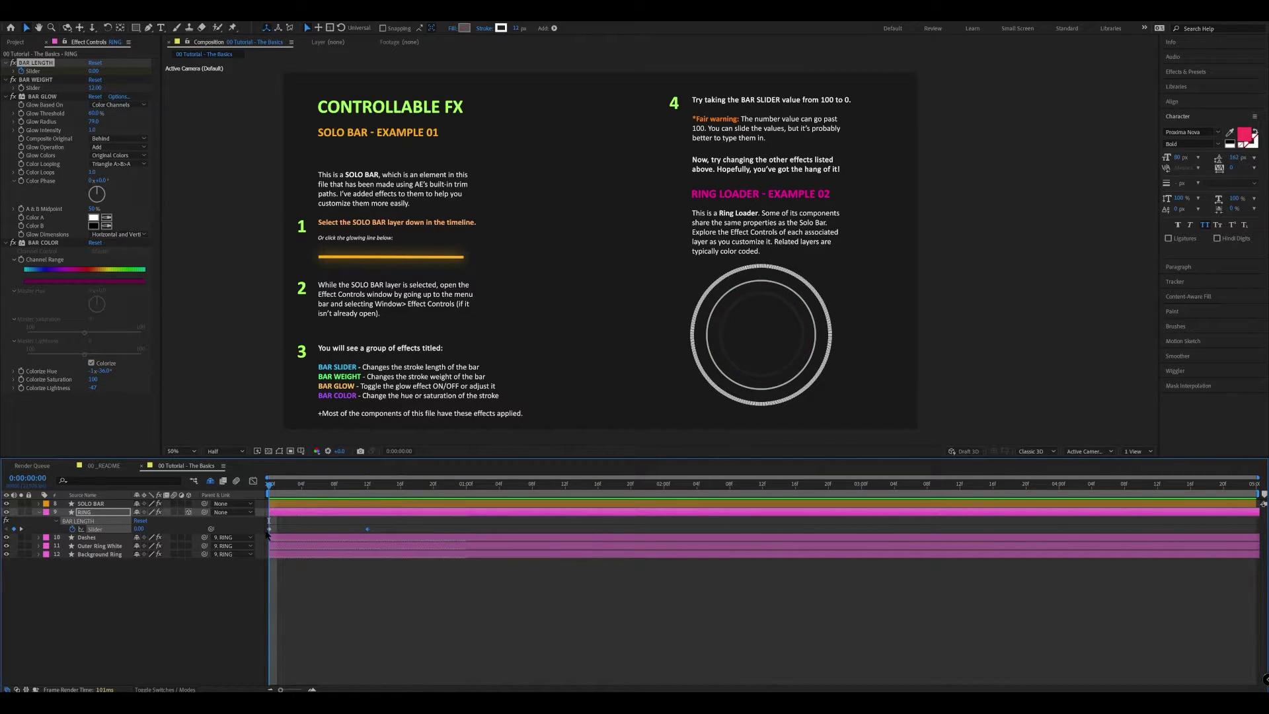
# Apply Easy Ease In to the RING layer's first BAR LENGTH keyframe
pyautogui.moveTo(269, 533)
pyautogui.moveTo(401, 519); pyautogui.dragTo(265, 537)
pyautogui.rightClick(273, 532)
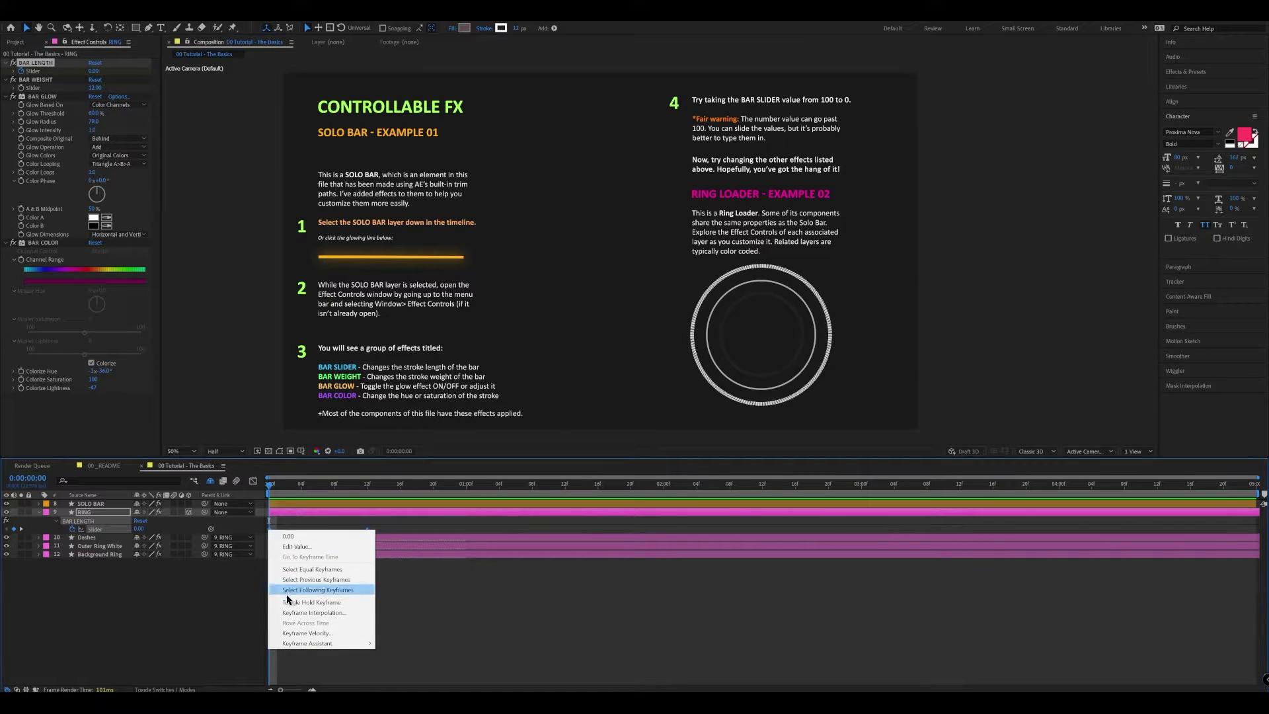
pyautogui.moveTo(296, 644)
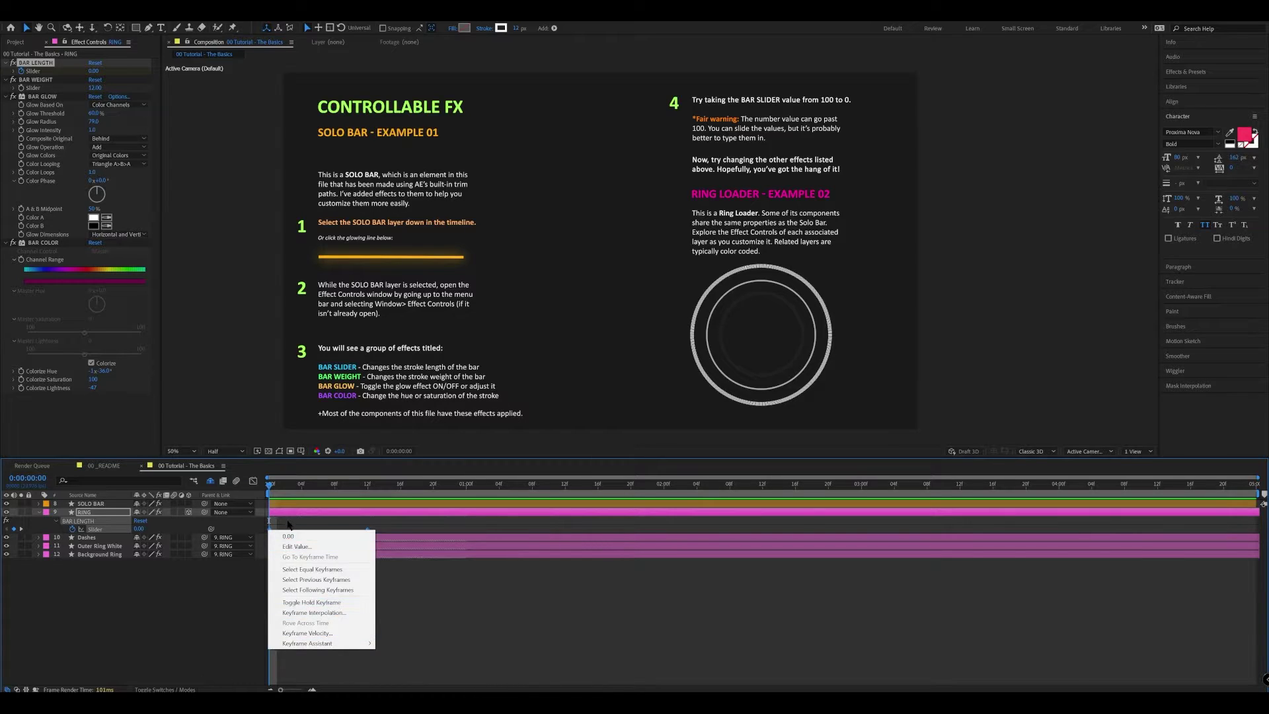
pyautogui.click(291, 603)
pyautogui.click(270, 530)
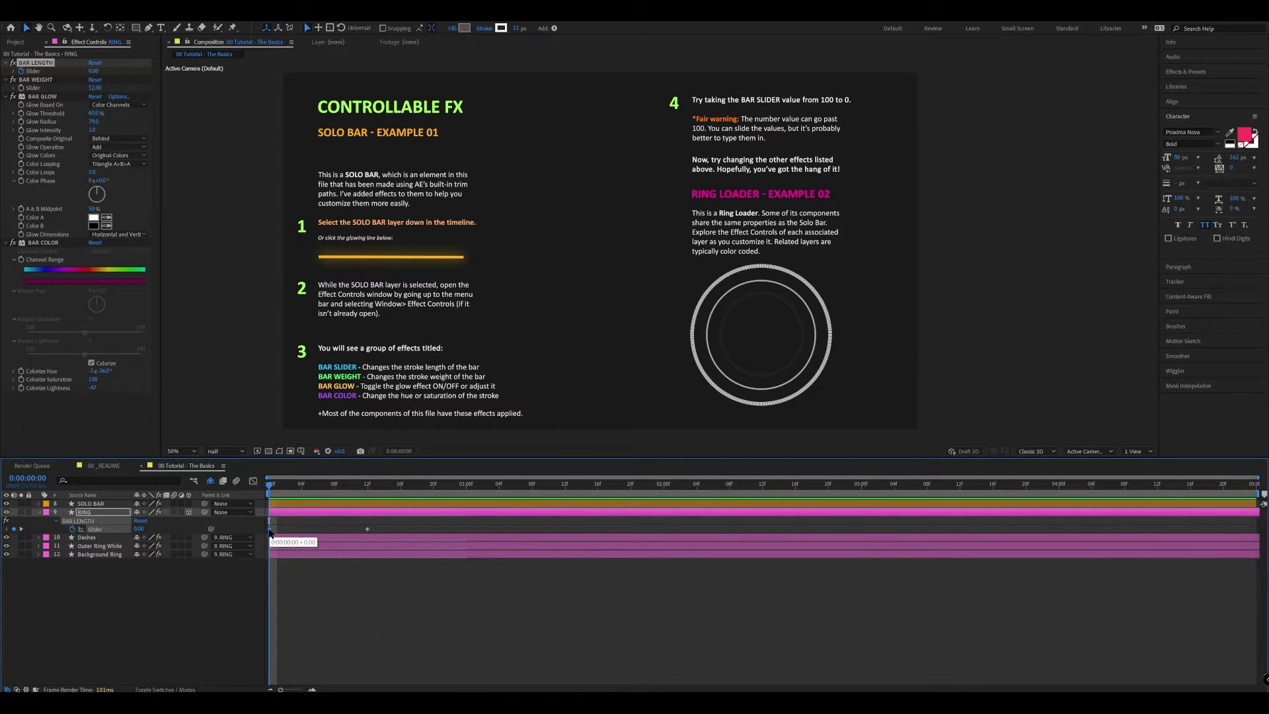
pyautogui.rightClick(270, 531)
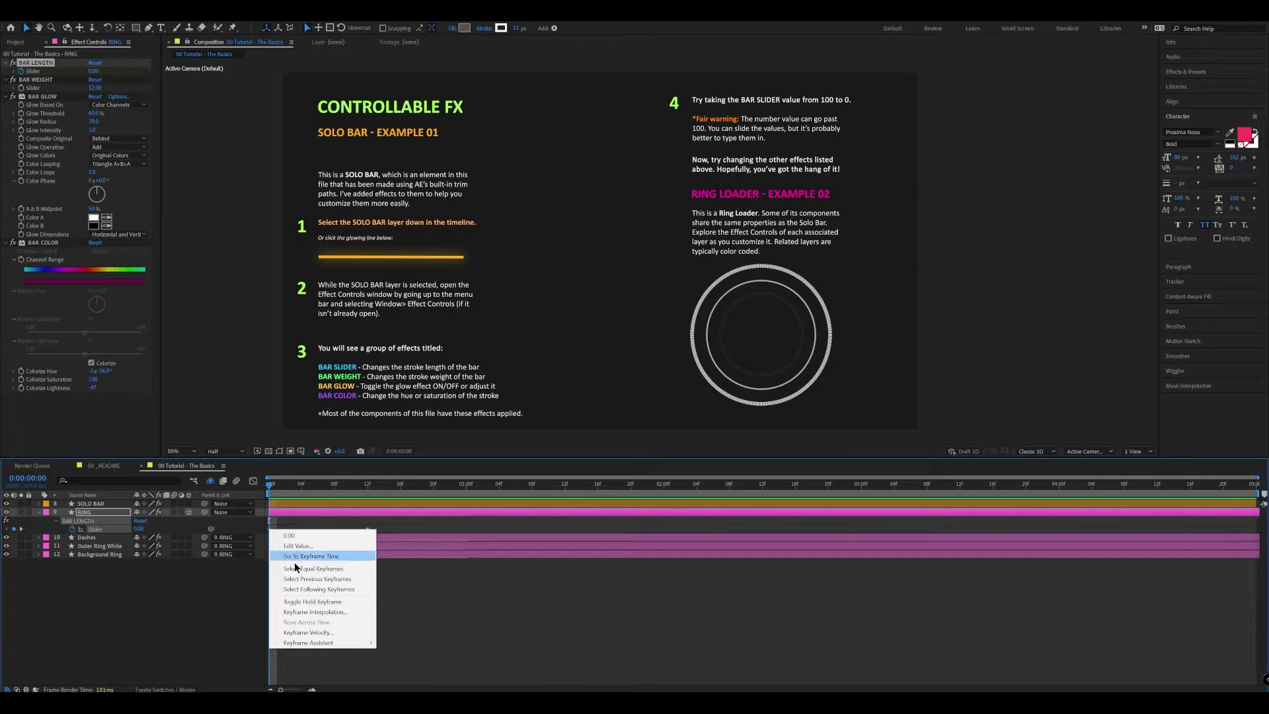
pyautogui.moveTo(313, 644)
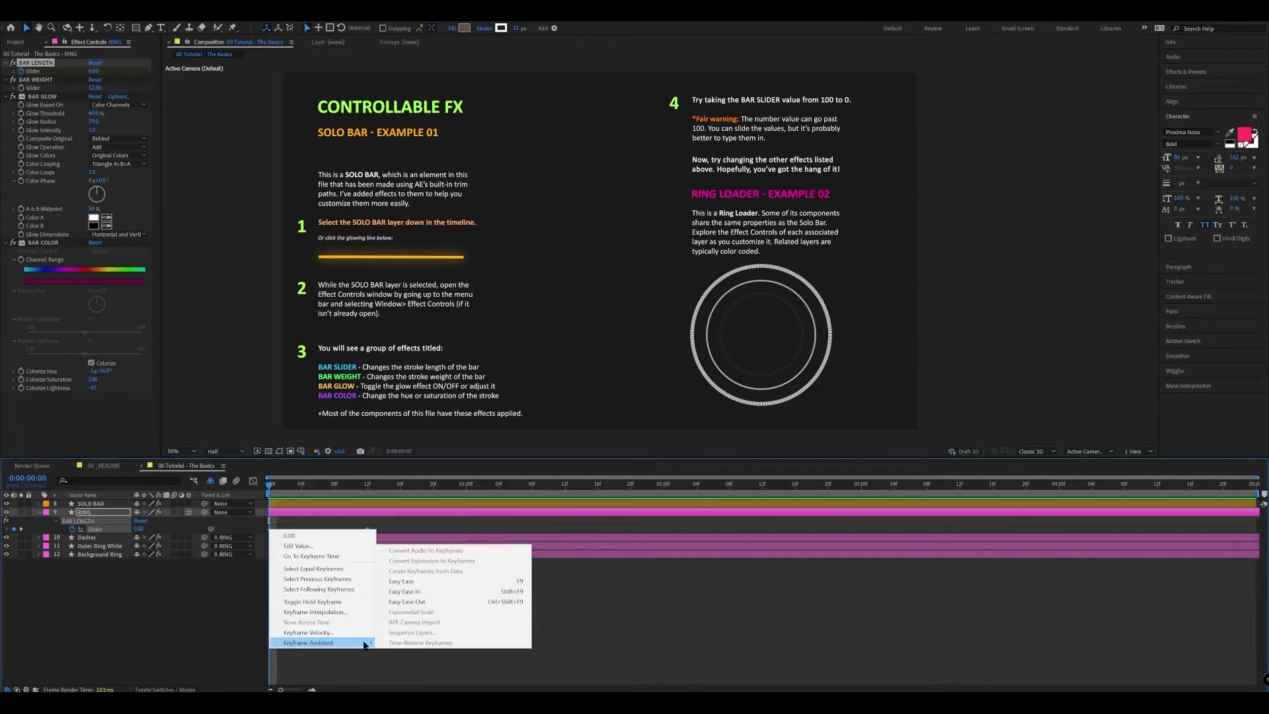
pyautogui.click(426, 582)
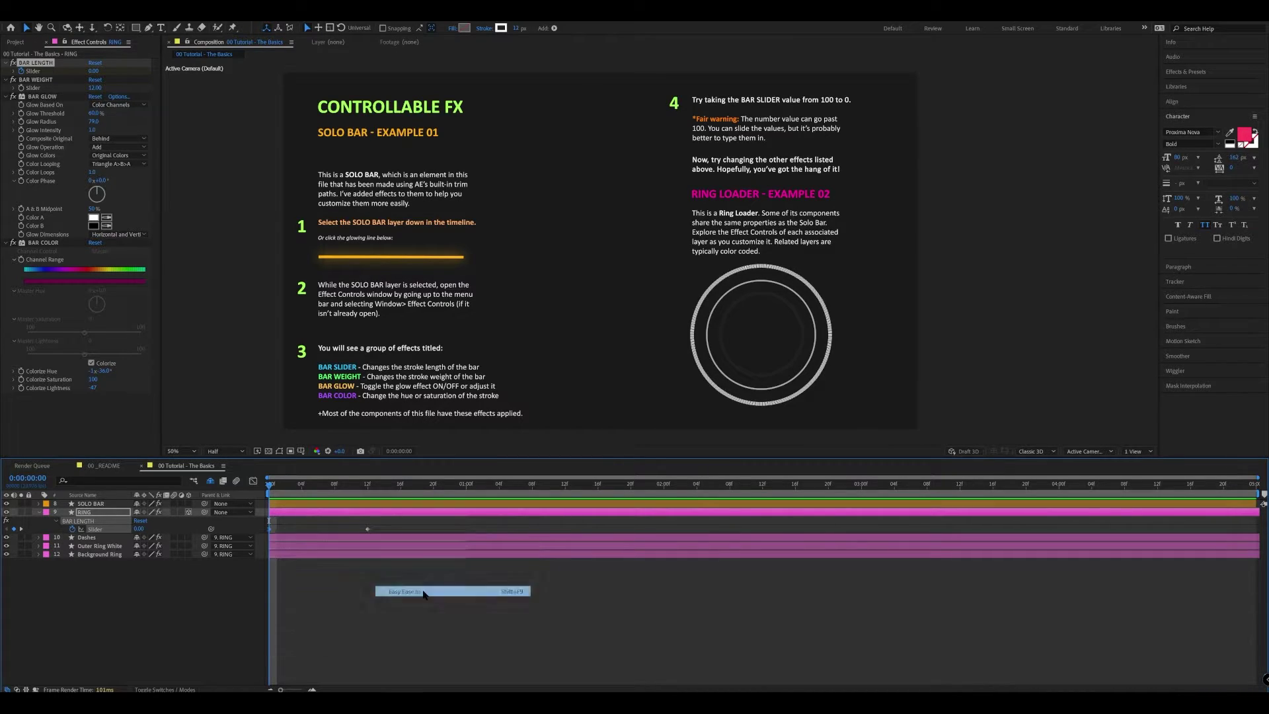
# Apply Easy Ease to the RING layer's second BAR LENGTH keyframe at frame 12
pyautogui.rightClick(369, 532)
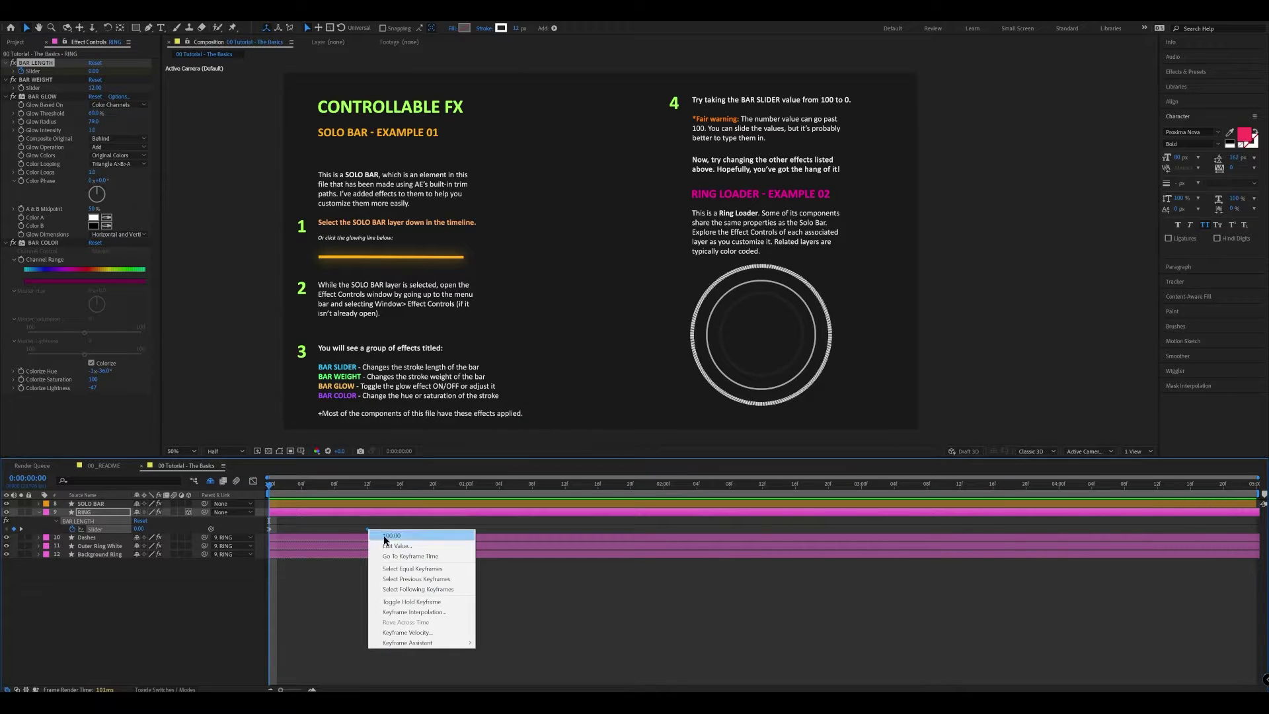
pyautogui.moveTo(427, 644)
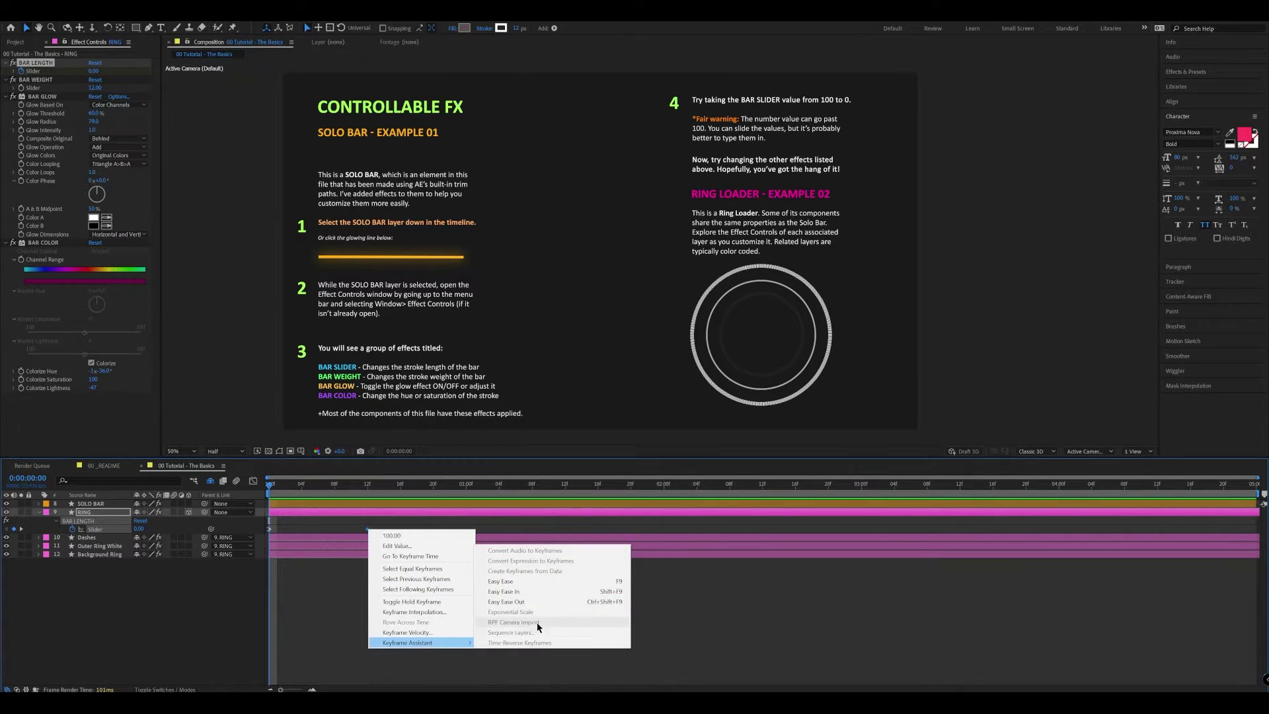
pyautogui.click(594, 581)
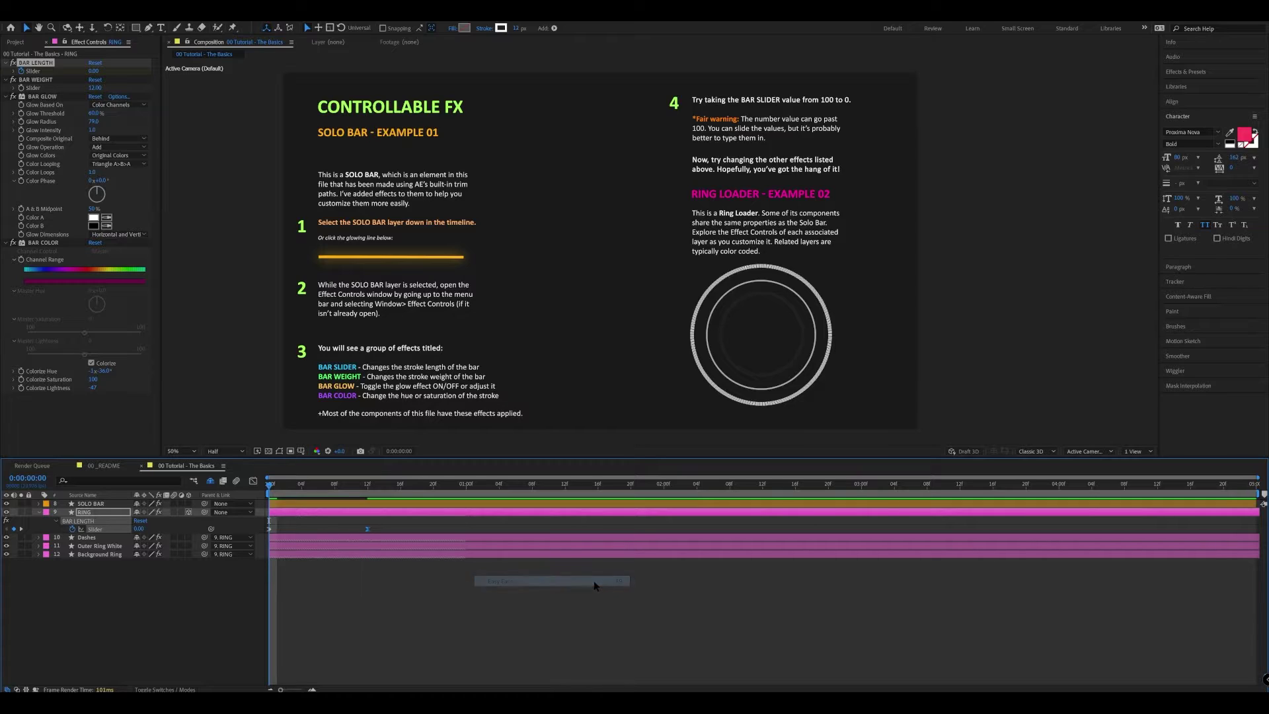
# Play back the eased ring animation and return to the first frame
pyautogui.click(294, 526)
pyautogui.press('space')
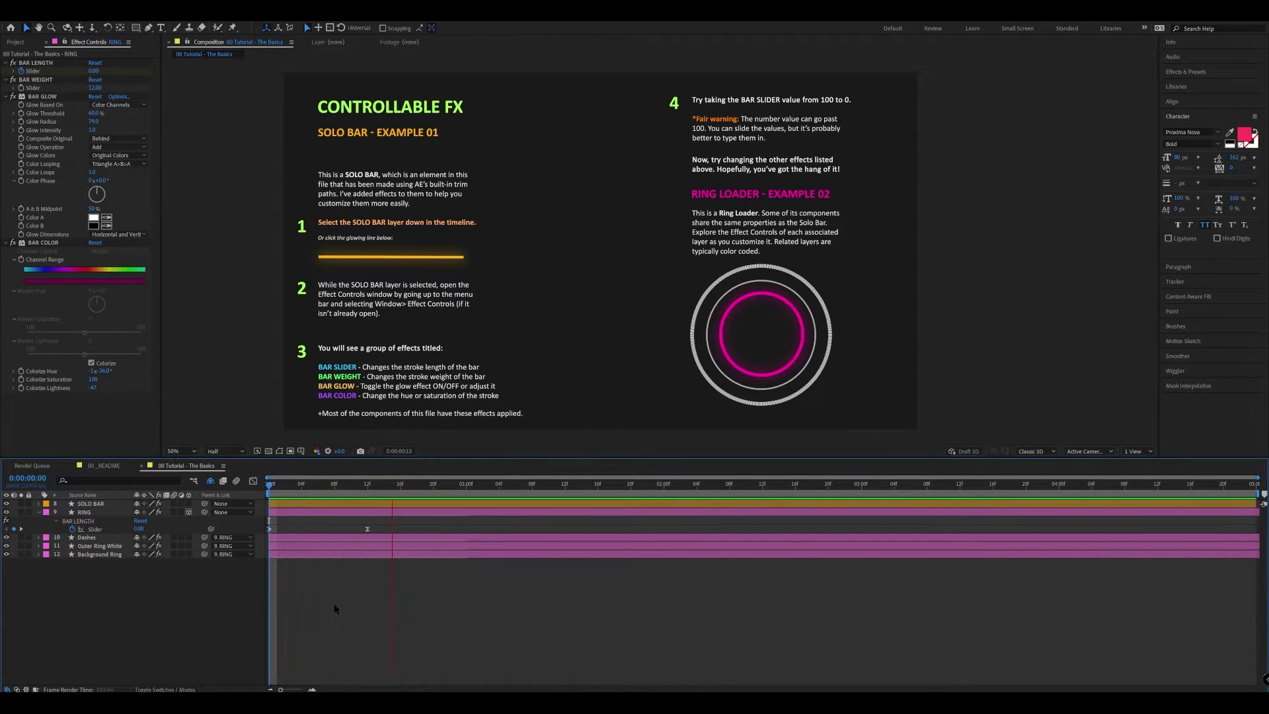
pyautogui.press('space')
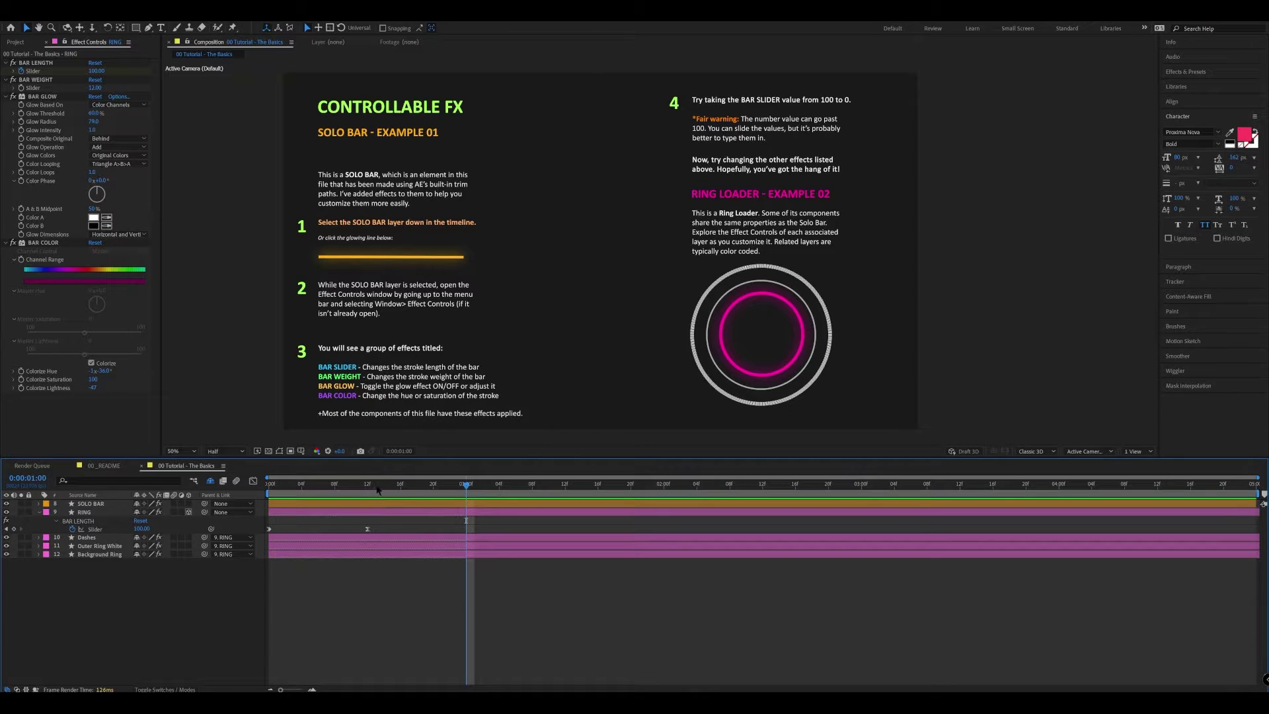
pyautogui.moveTo(381, 487); pyautogui.dragTo(268, 487)
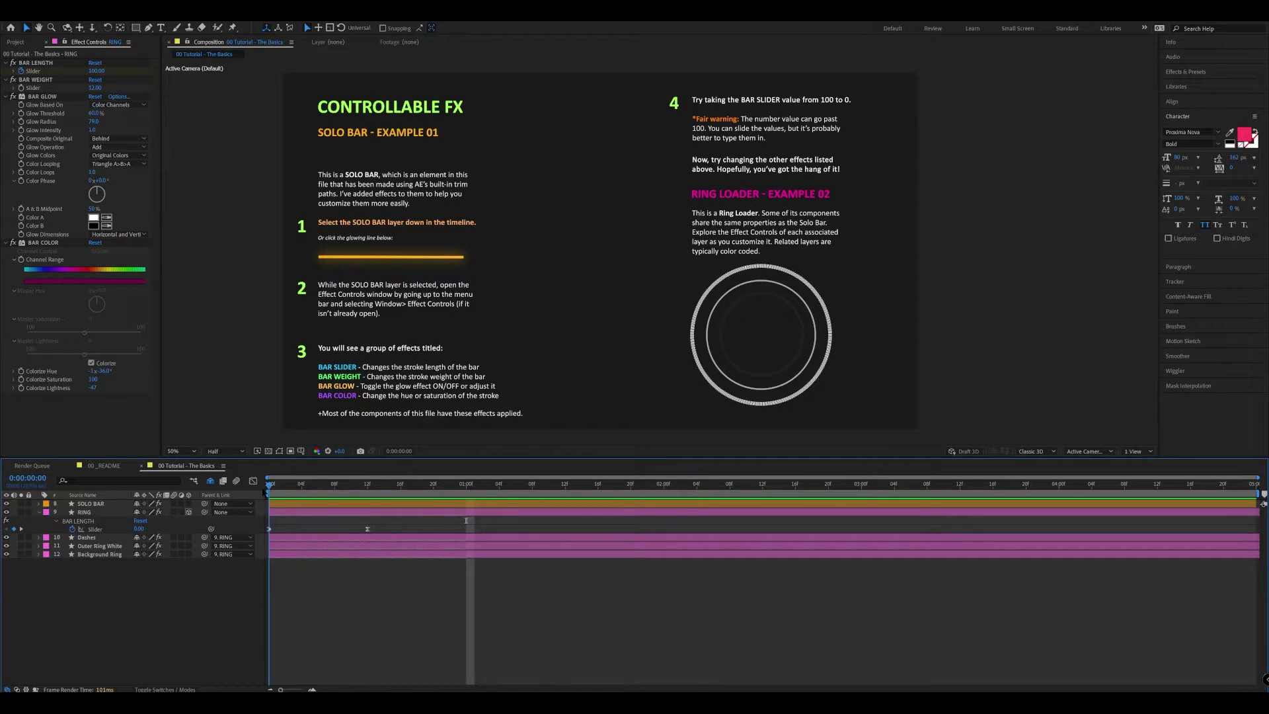
# Show the BAR LENGTH curve in the Graph Editor and stretch both keyframes so the animation ends at 1 second
pyautogui.click(368, 529)
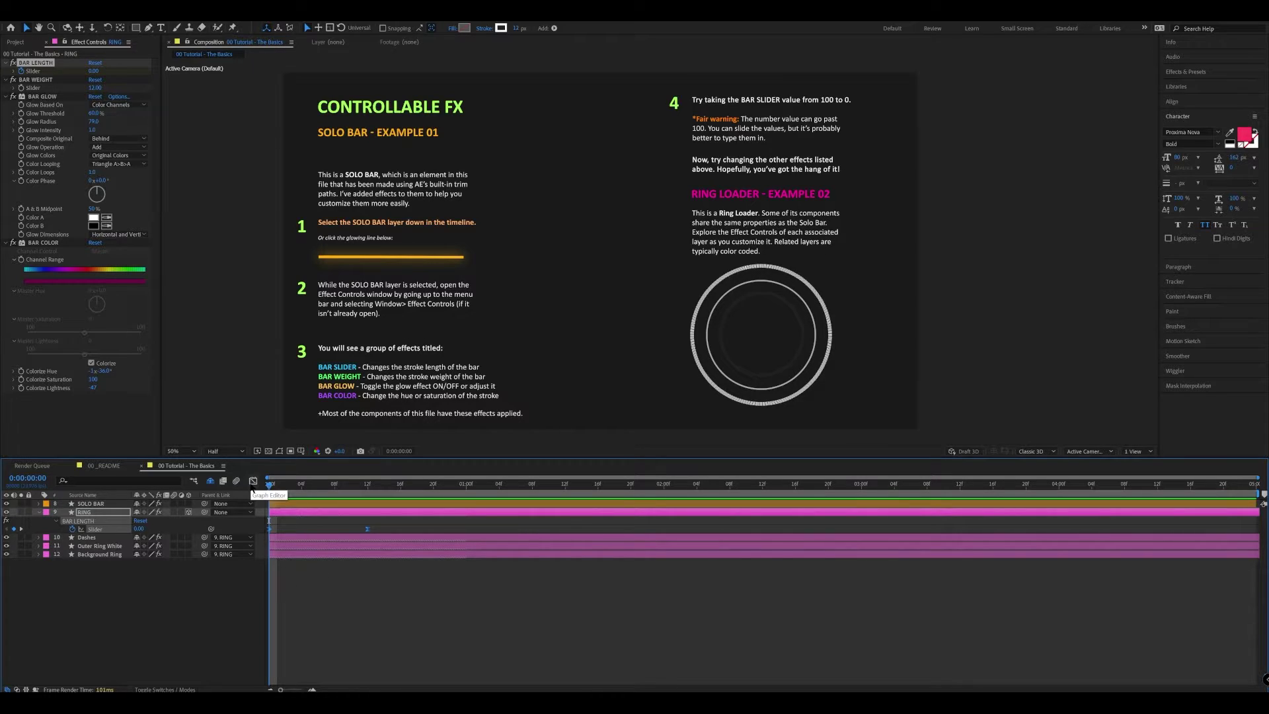
pyautogui.click(253, 481)
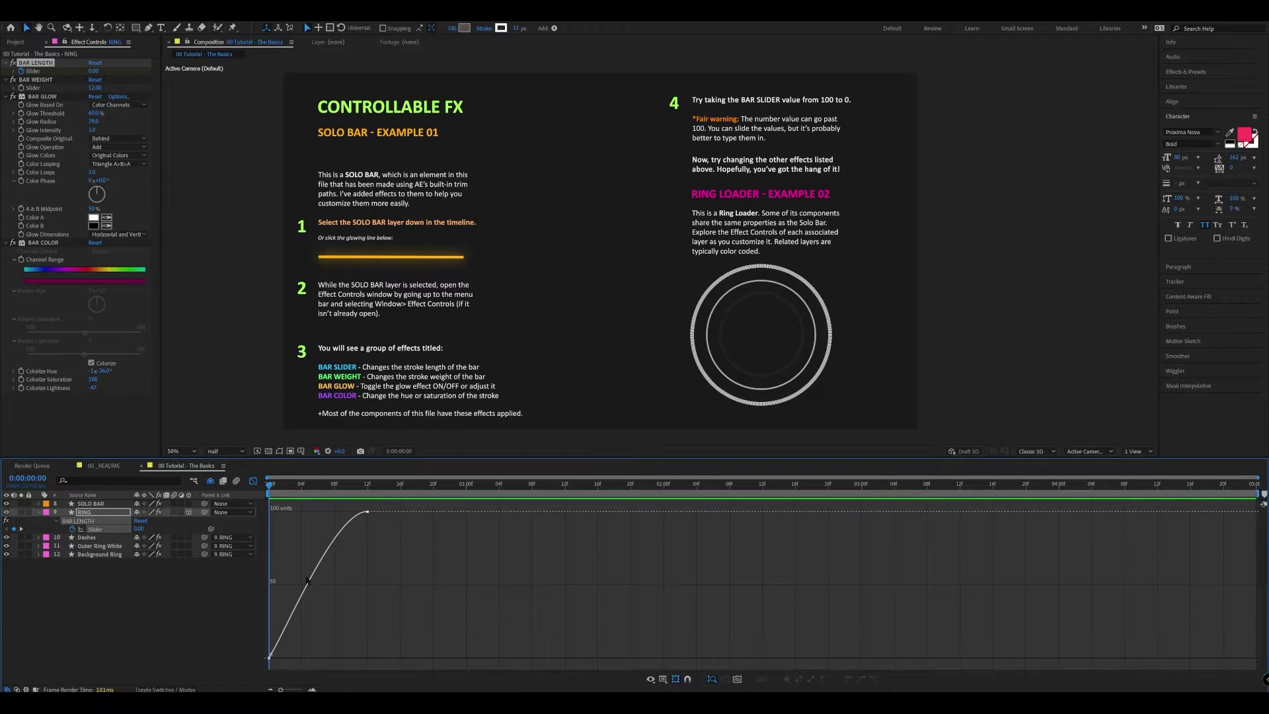
pyautogui.moveTo(379, 507); pyautogui.dragTo(265, 662)
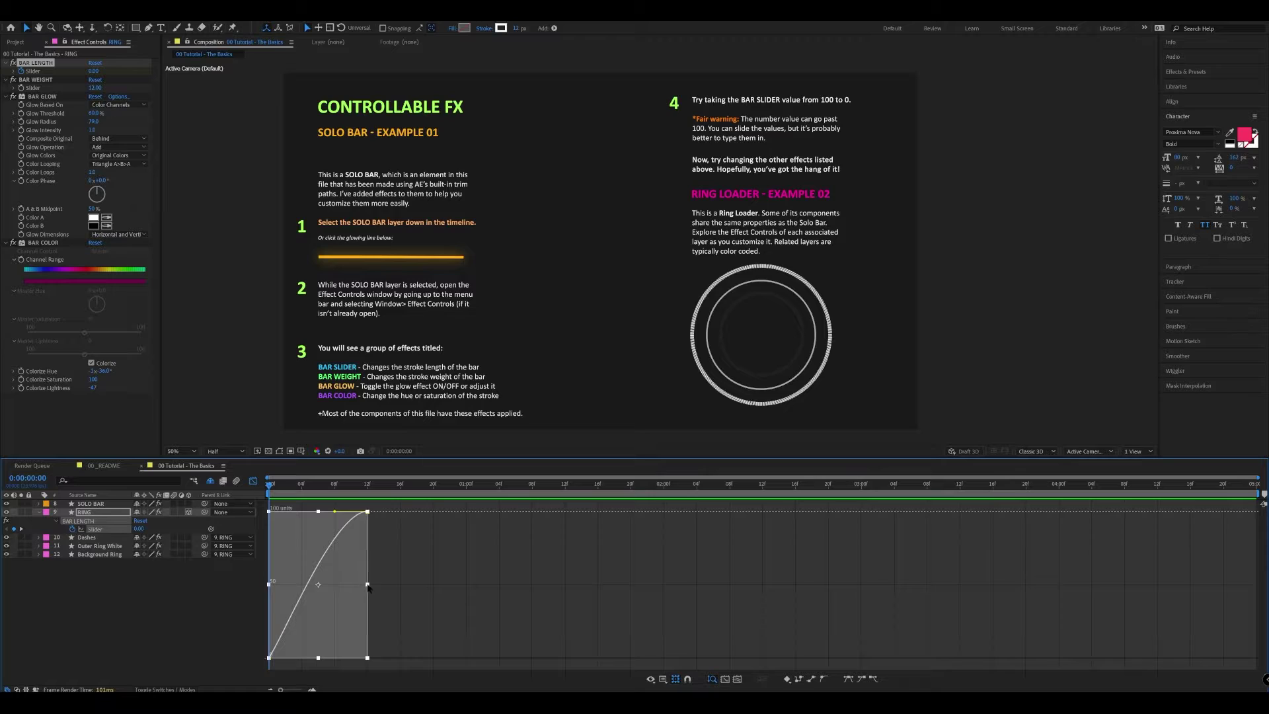
pyautogui.moveTo(367, 585); pyautogui.dragTo(465, 584)
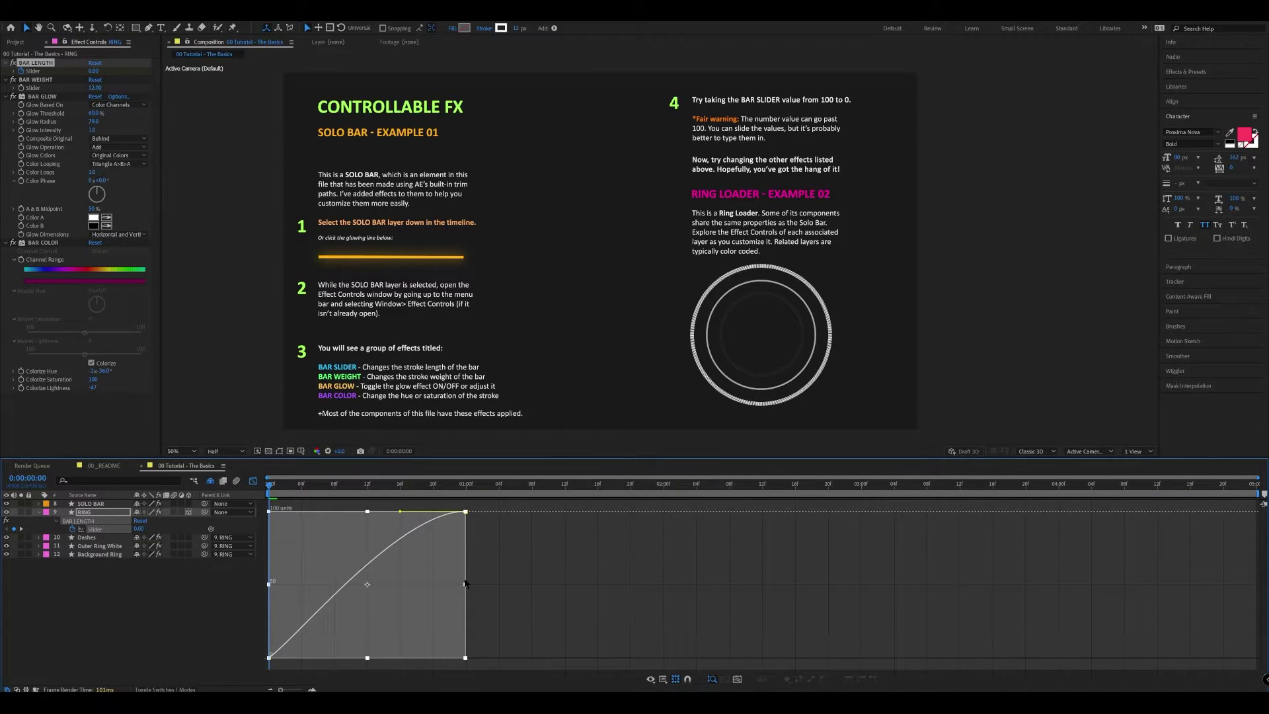
# Lengthen the last keyframe's incoming ease handle to about frame 12 for a softer ending
pyautogui.click(525, 577)
pyautogui.click(464, 512)
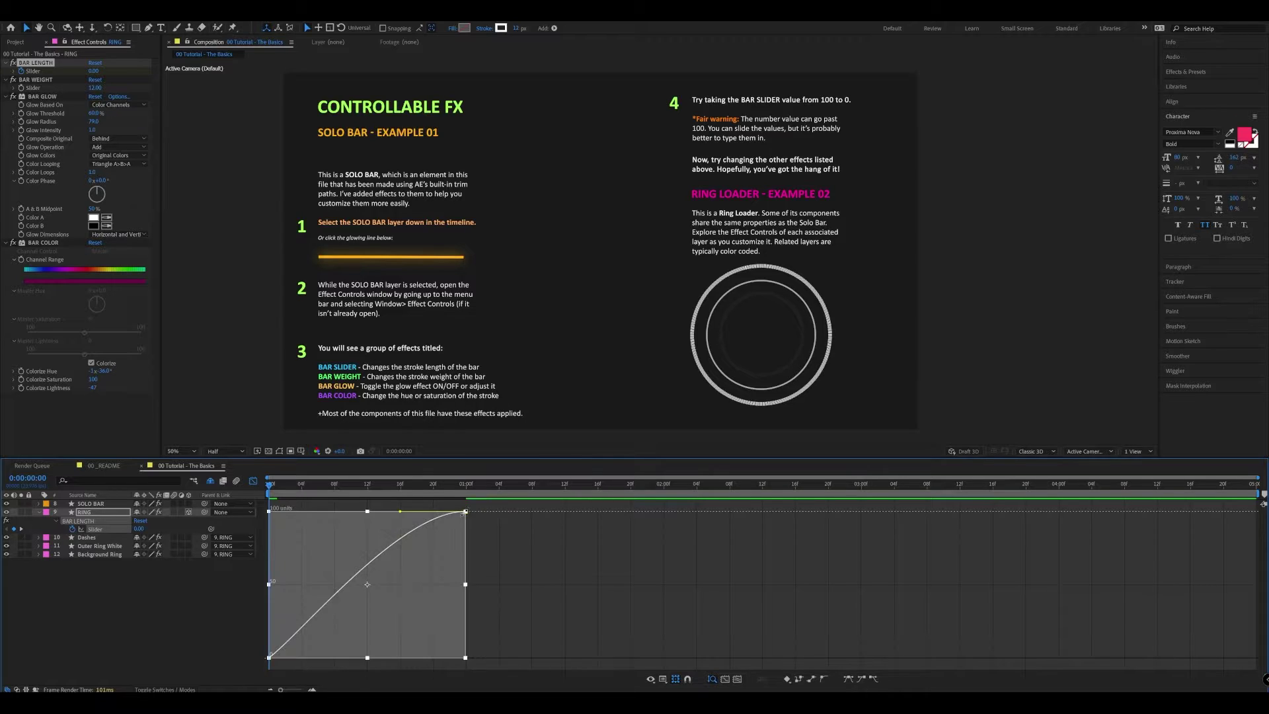
pyautogui.moveTo(398, 516); pyautogui.dragTo(365, 516)
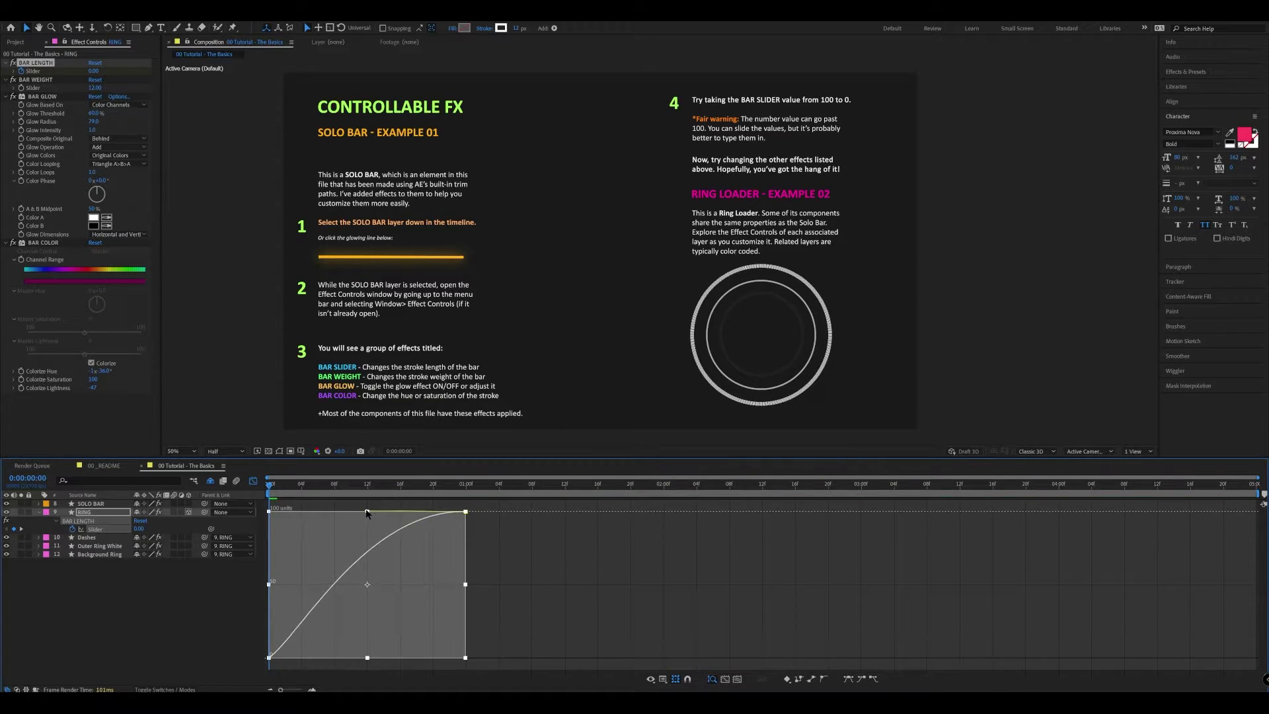
# Try to adjust the curve at the first BAR LENGTH keyframe, undoing the accidental shift
pyautogui.click(279, 654)
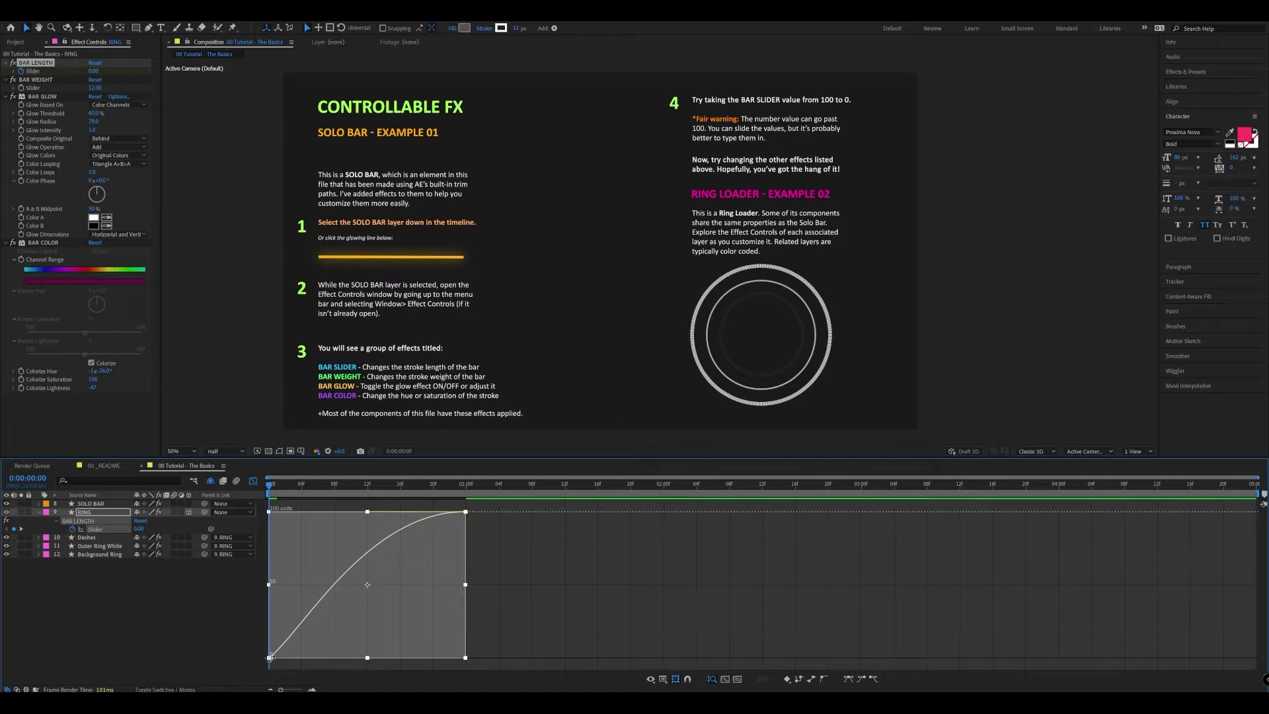
pyautogui.moveTo(286, 655); pyautogui.dragTo(258, 665)
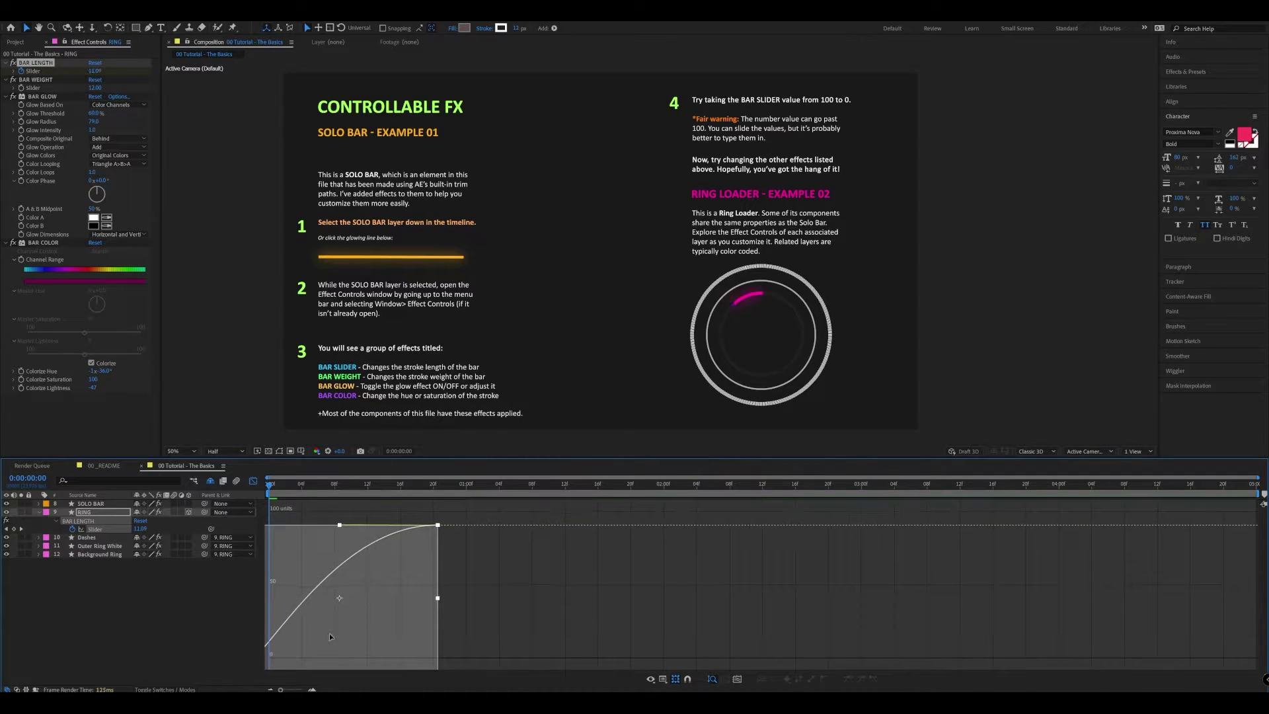
pyautogui.hotkey('ctrl', 'z')
pyautogui.click(270, 657)
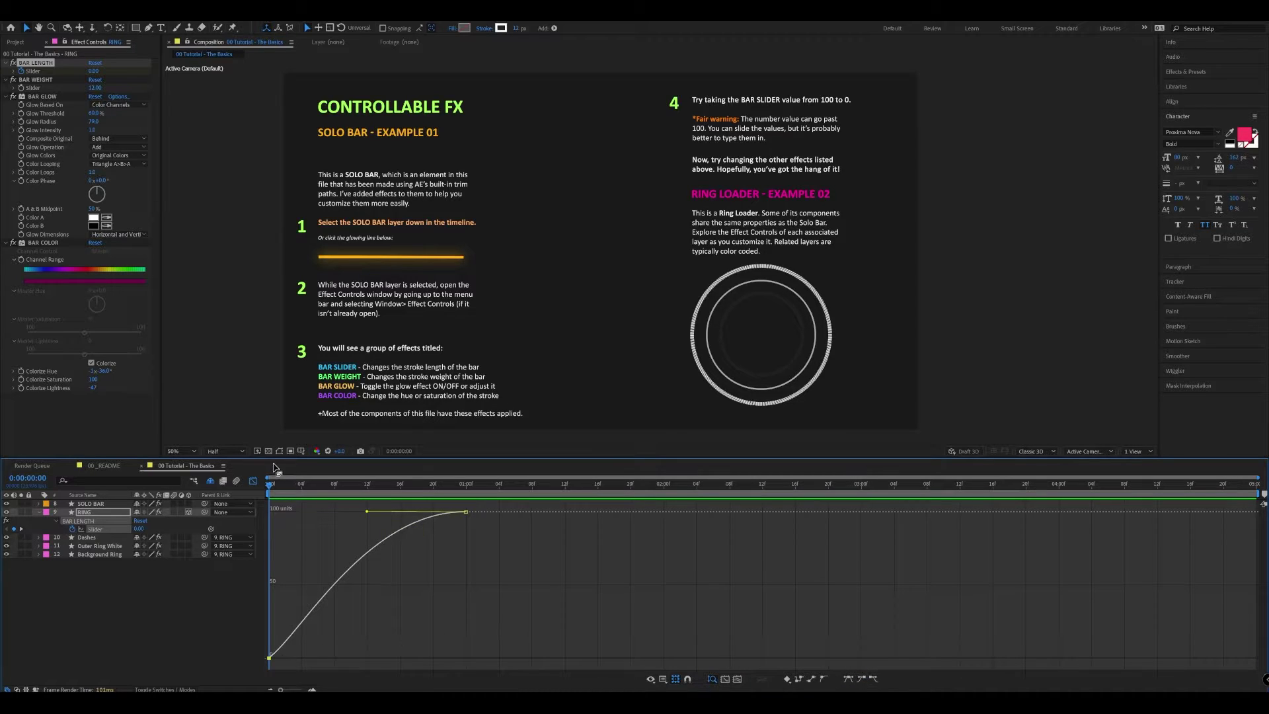
# Leave the Graph Editor and preview the slowed-down ring animation from the first frame
pyautogui.click(253, 480)
pyautogui.click(253, 480)
pyautogui.press('space')
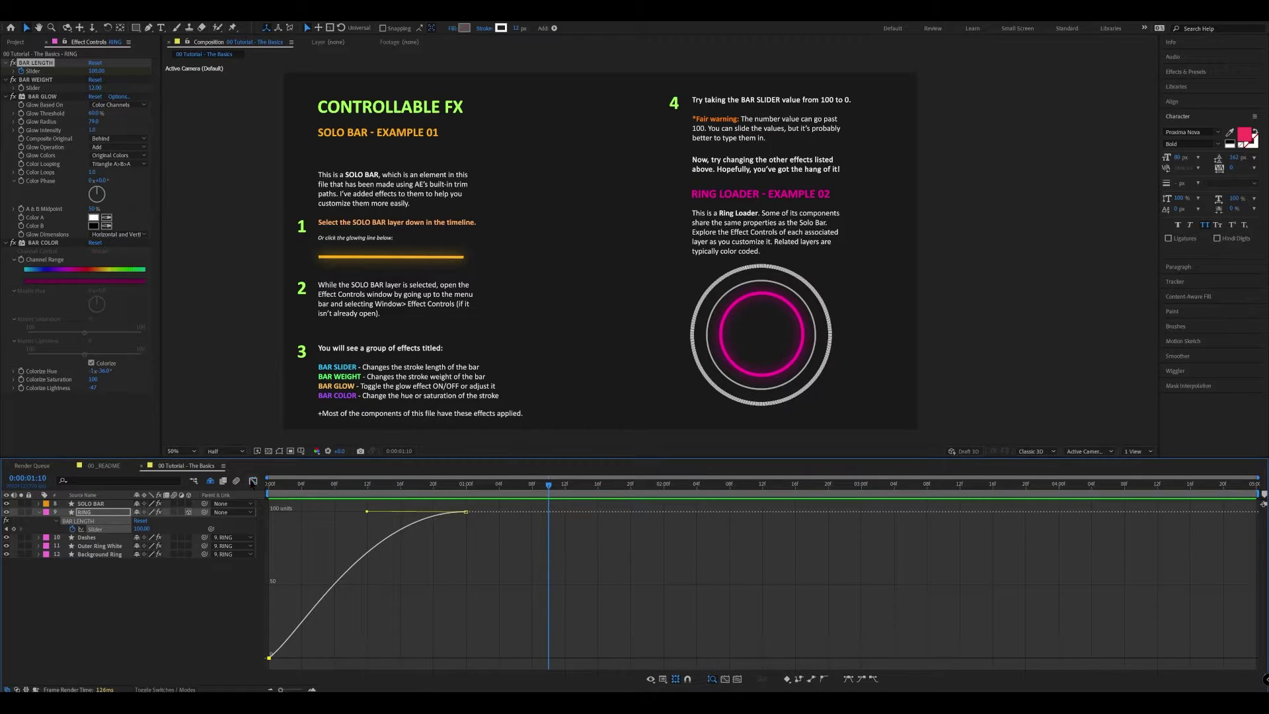
pyautogui.click(253, 482)
pyautogui.moveTo(408, 488); pyautogui.dragTo(269, 488)
pyautogui.press('space')
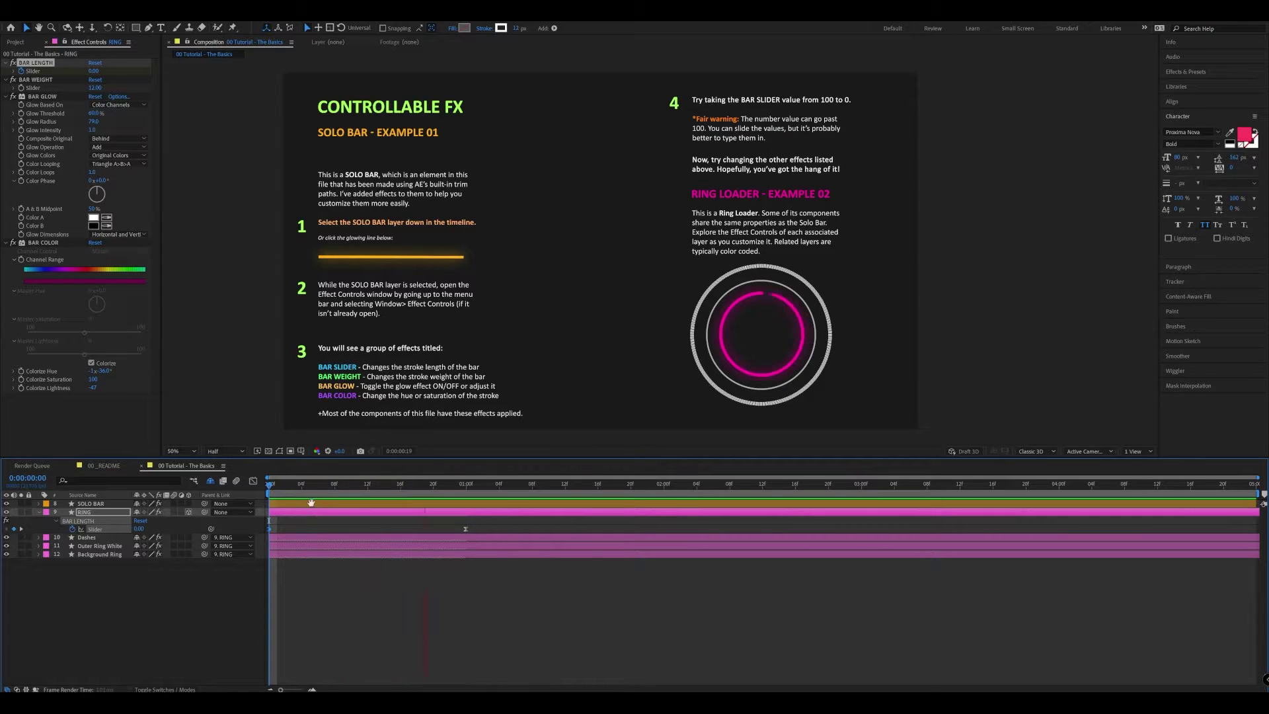
pyautogui.press('space')
# Enable the BAR GLOW effect on the Dashes layer, with the playhead at 0:00:00:22
pyautogui.click(446, 487)
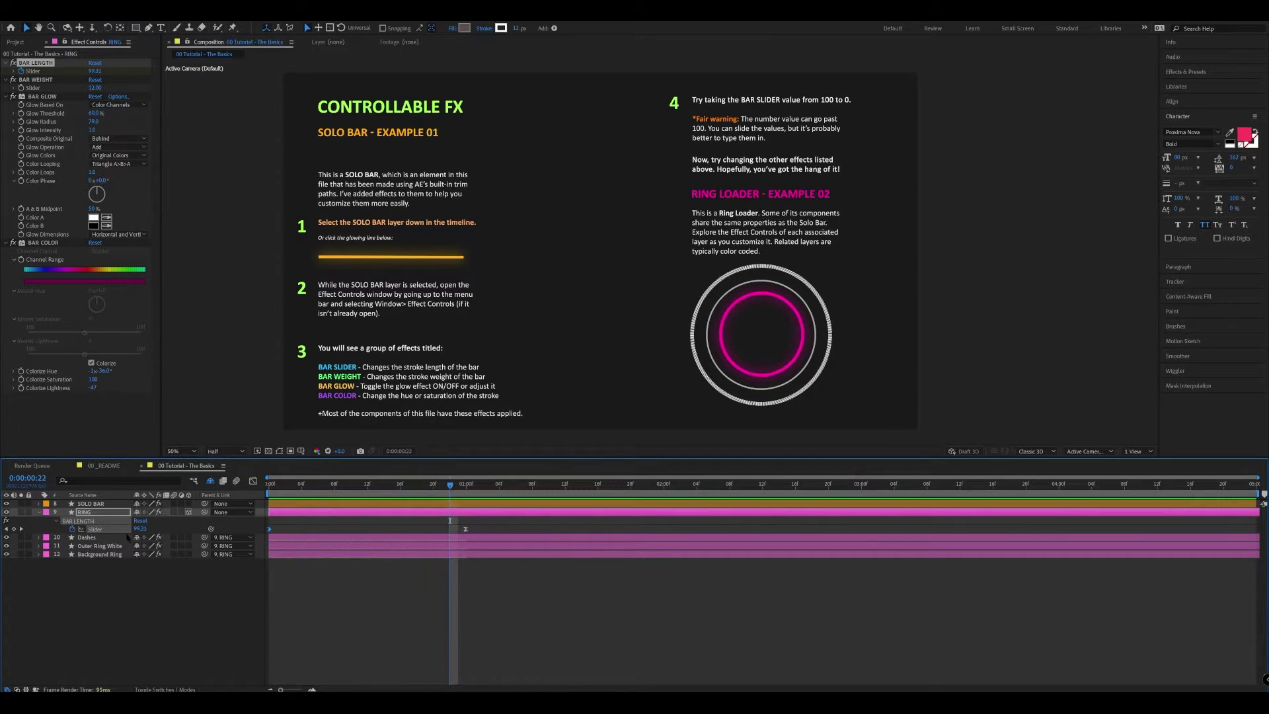
pyautogui.click(104, 537)
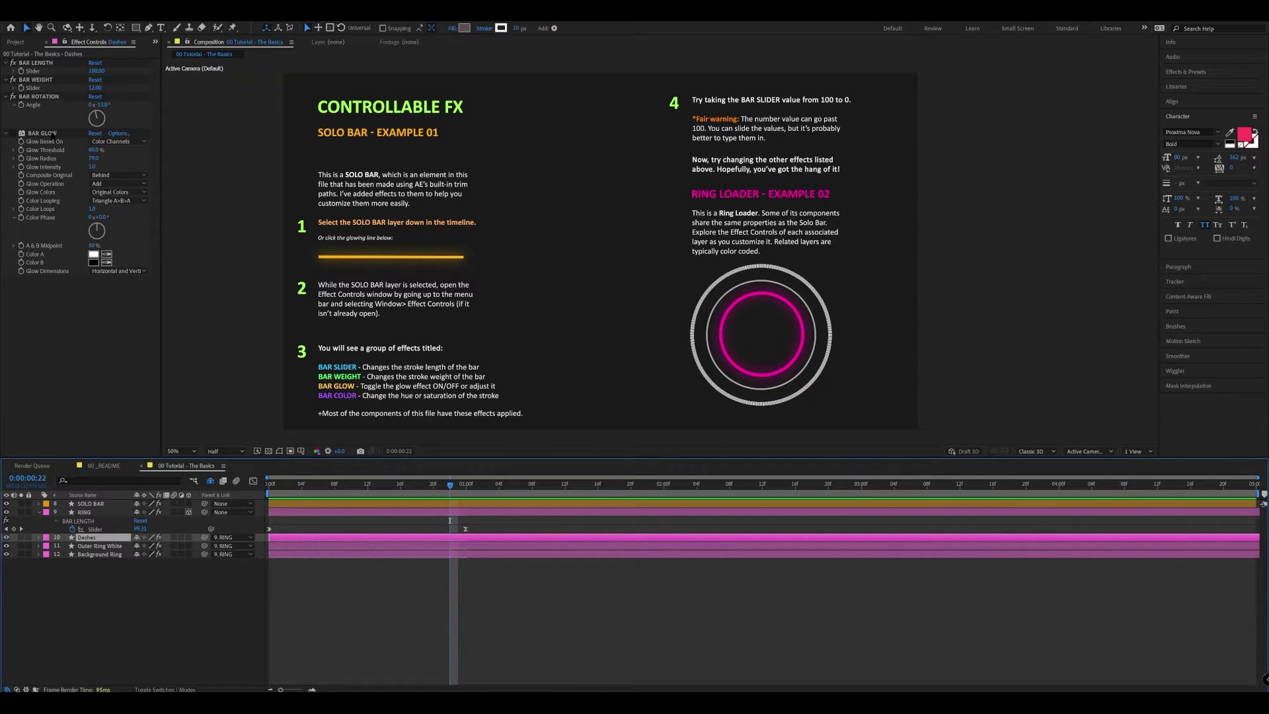
pyautogui.click(13, 133)
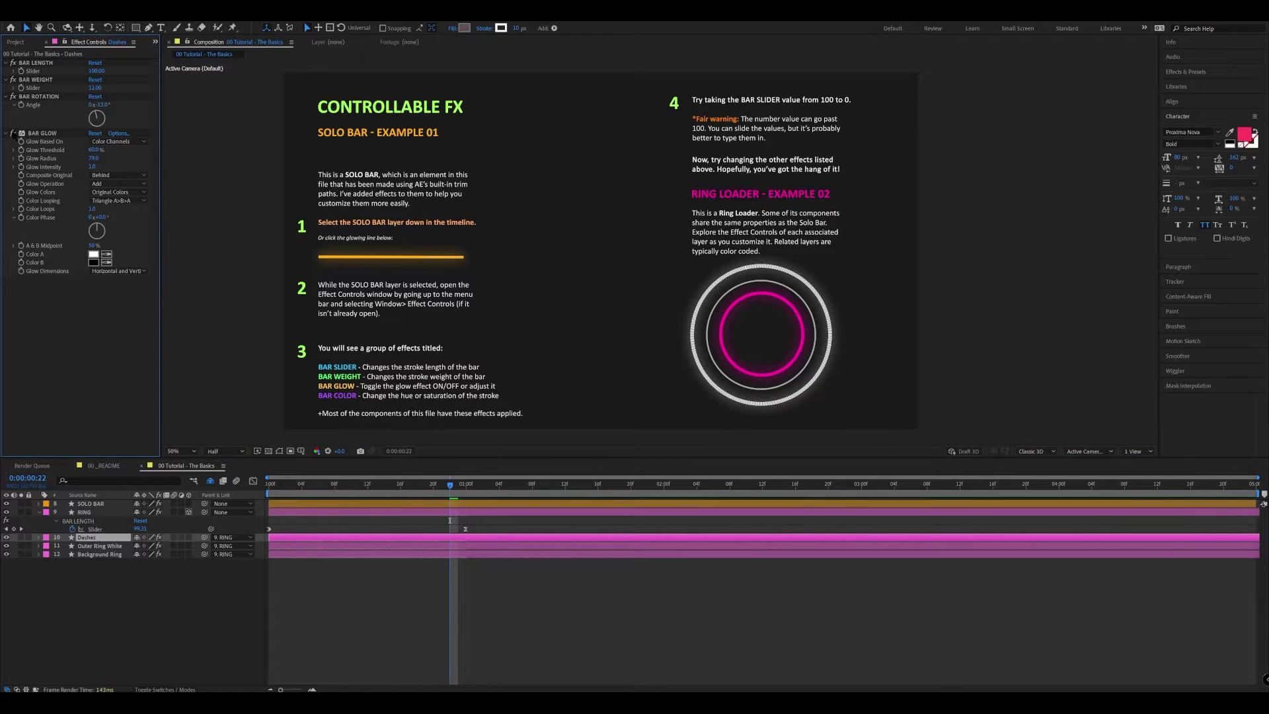
# Turn off the BAR GLOW effect on the Dashes layer
pyautogui.click(13, 133)
pyautogui.click(12, 133)
pyautogui.click(13, 133)
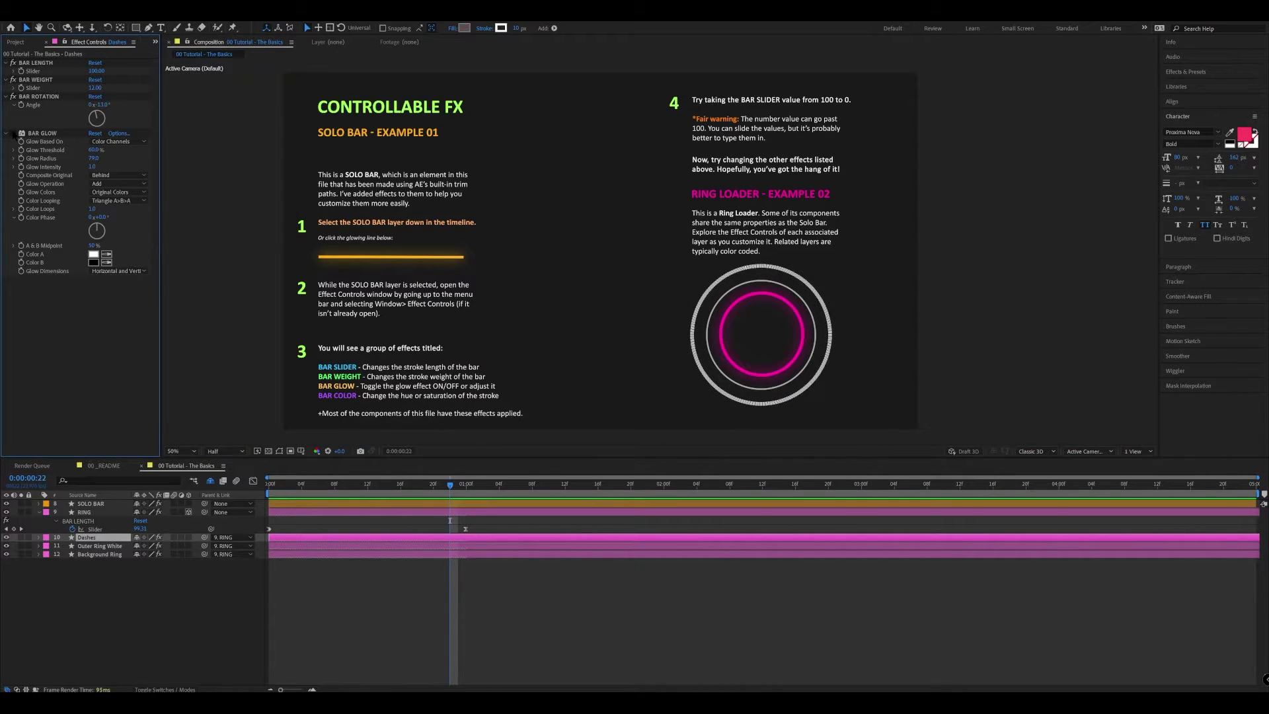
# Shorten the Dashes layer's BAR LENGTH to about 58 and spin the partial ring with the BAR ROTATION angle
pyautogui.moveTo(96, 71)
pyautogui.mouseDown()
pyautogui.moveTo(72, 74)
pyautogui.moveTo(82, 78)
pyautogui.mouseUp()
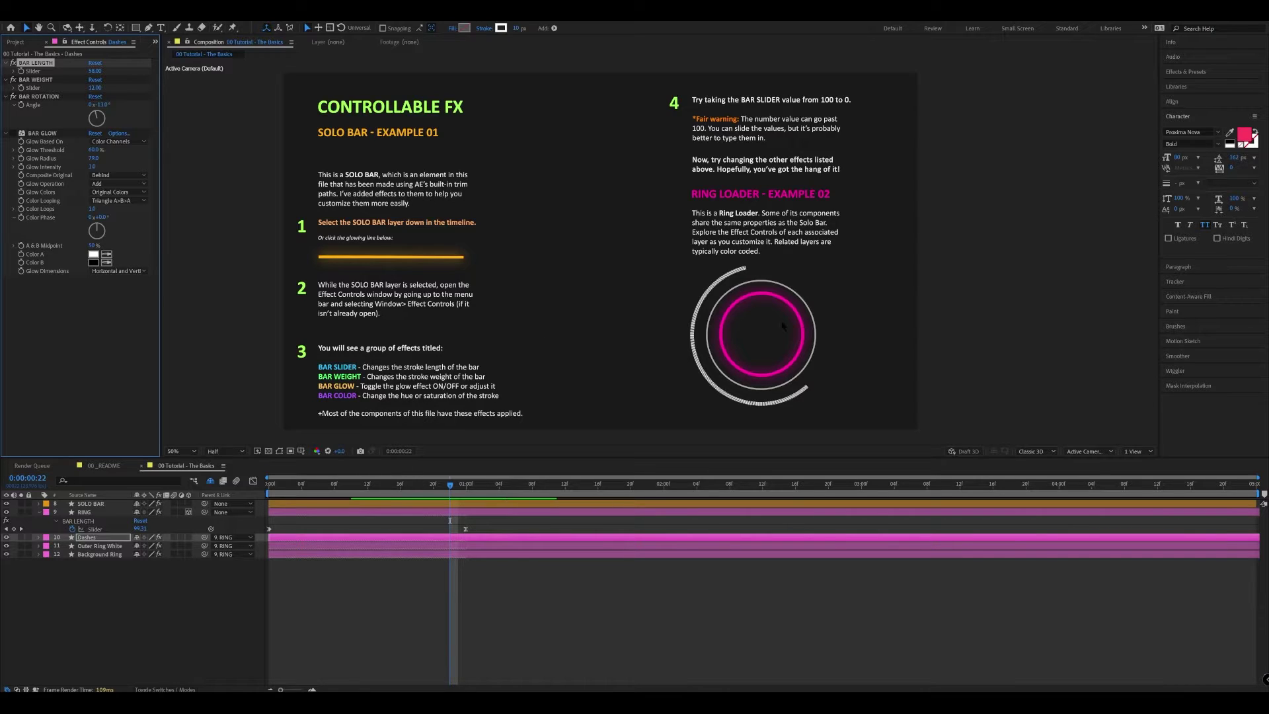
pyautogui.press('.')
pyautogui.moveTo(101, 104); pyautogui.dragTo(550, 234)
pyautogui.press(',')
pyautogui.press(',')
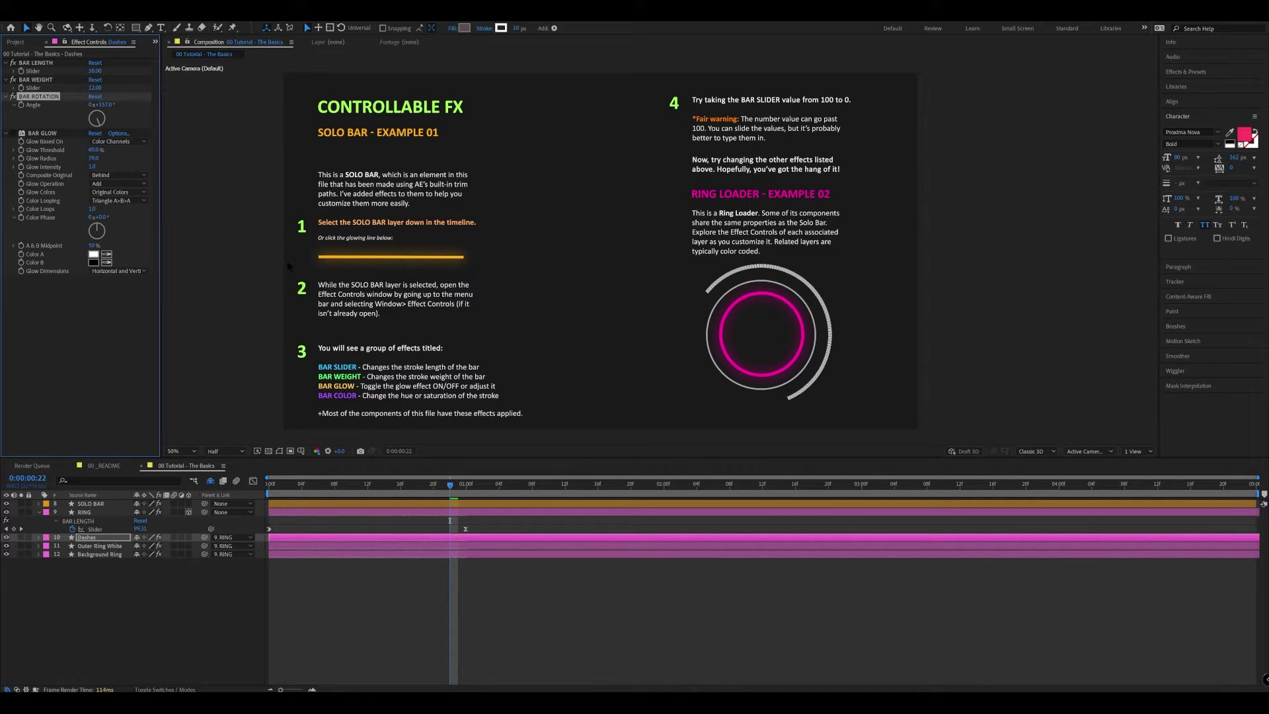
# Restore the Dashes layer's BAR LENGTH to 100, turn BAR ROTATION to about 97°, and deselect the layer
pyautogui.click(95, 70)
pyautogui.press('Return')
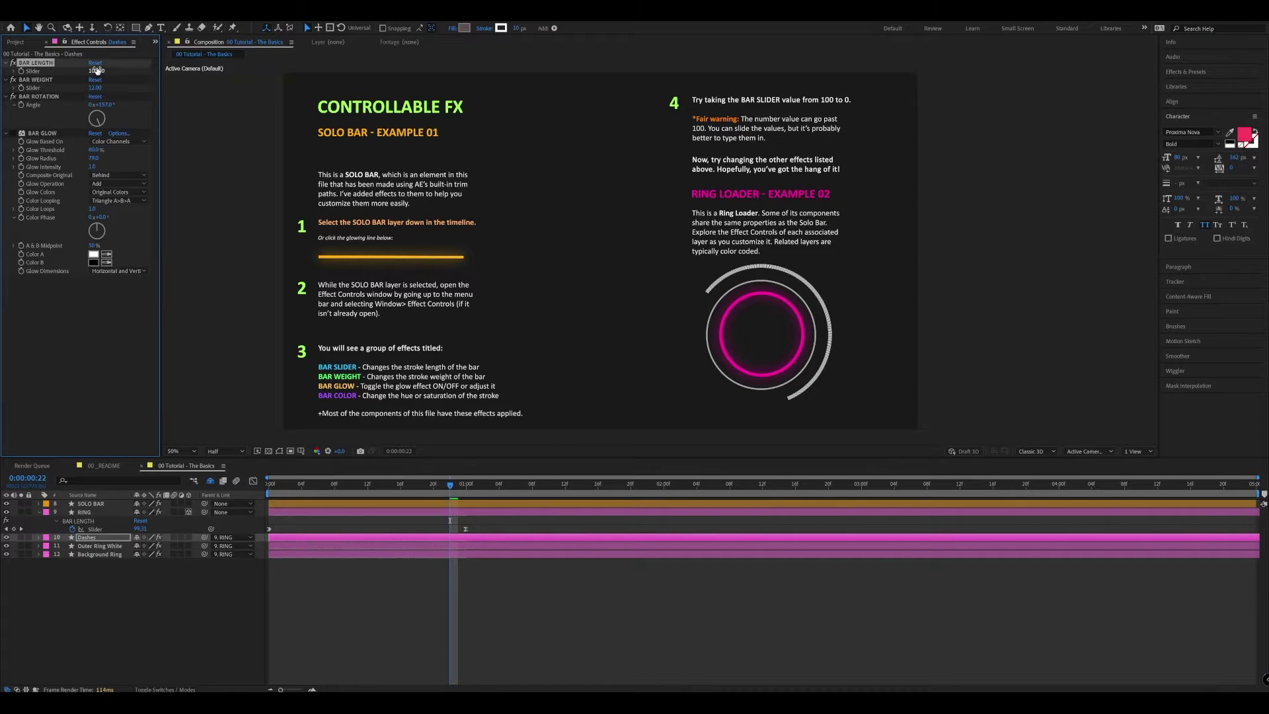
pyautogui.moveTo(106, 106); pyautogui.dragTo(86, 116)
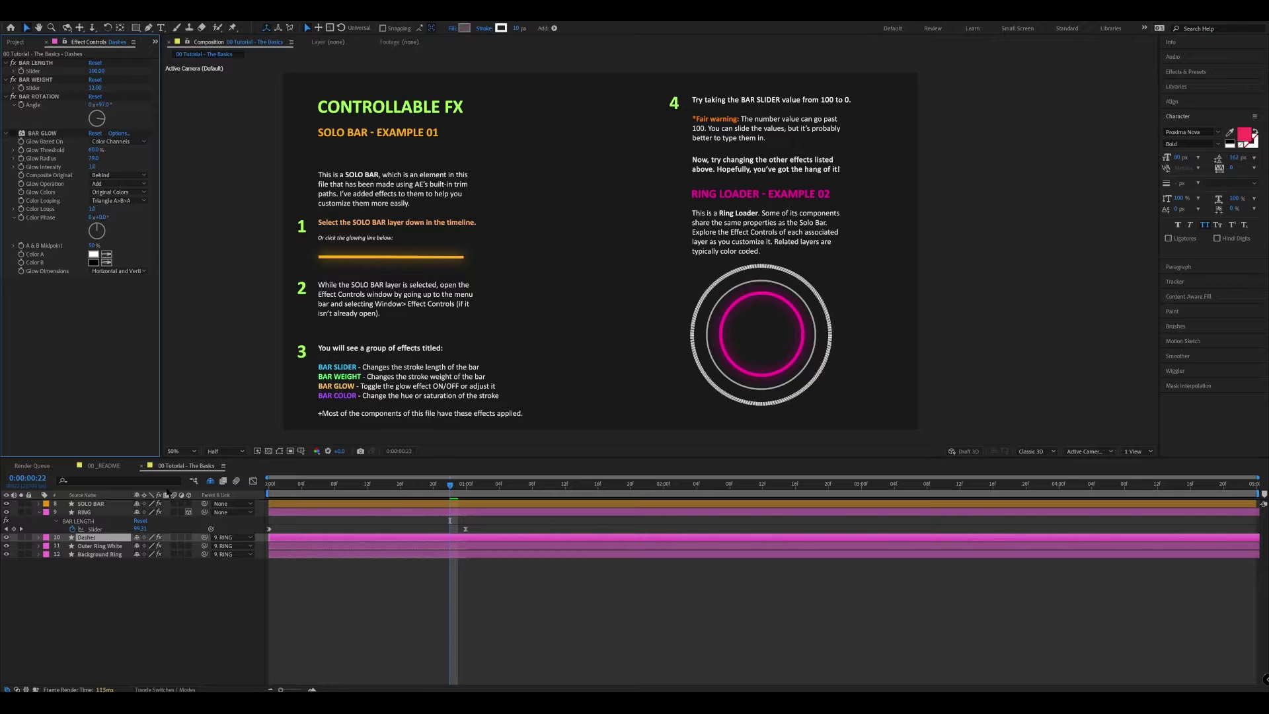
pyautogui.click(177, 606)
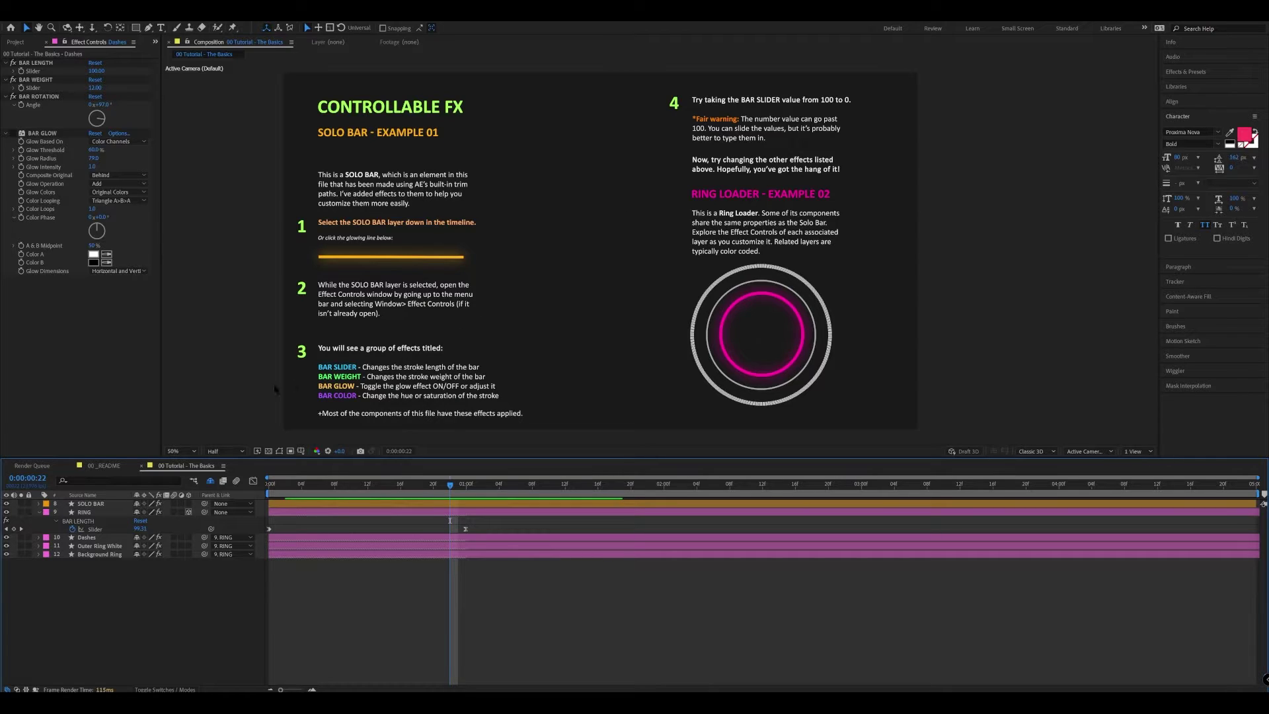
# Switch to the 00_README composition and scrub through its table of contents and notes
pyautogui.click(104, 466)
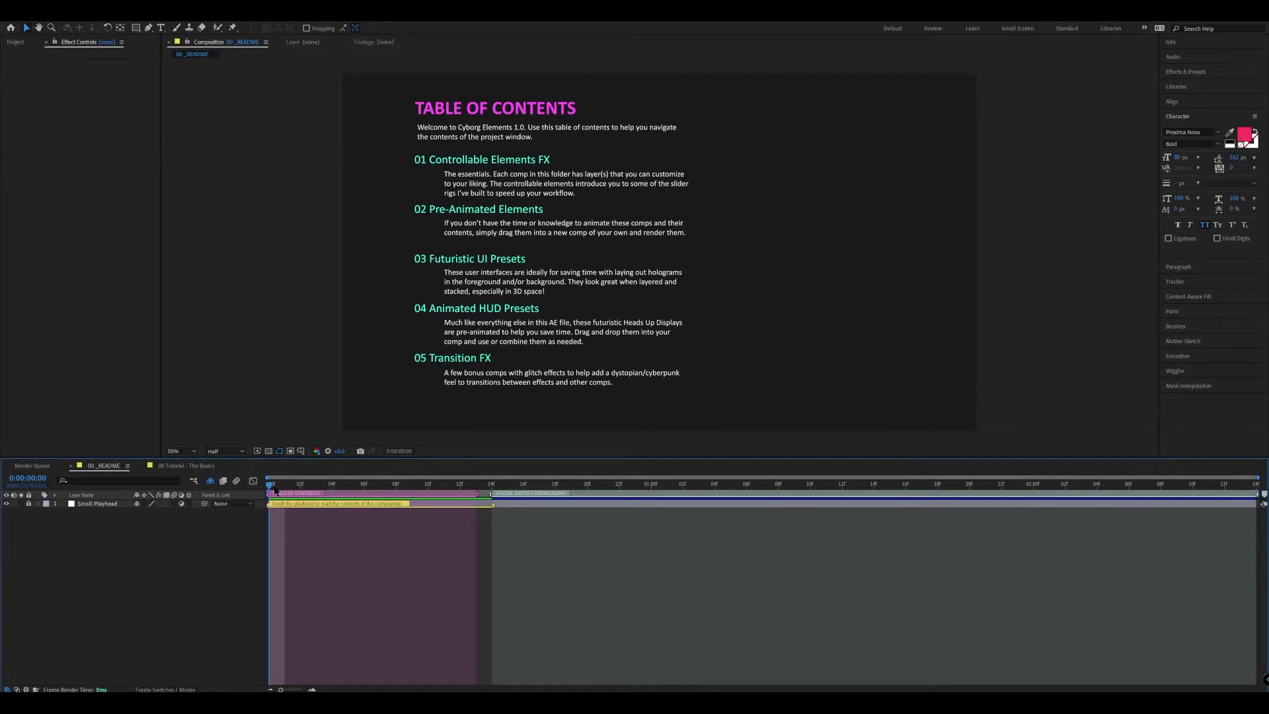
pyautogui.moveTo(274, 492); pyautogui.dragTo(445, 501)
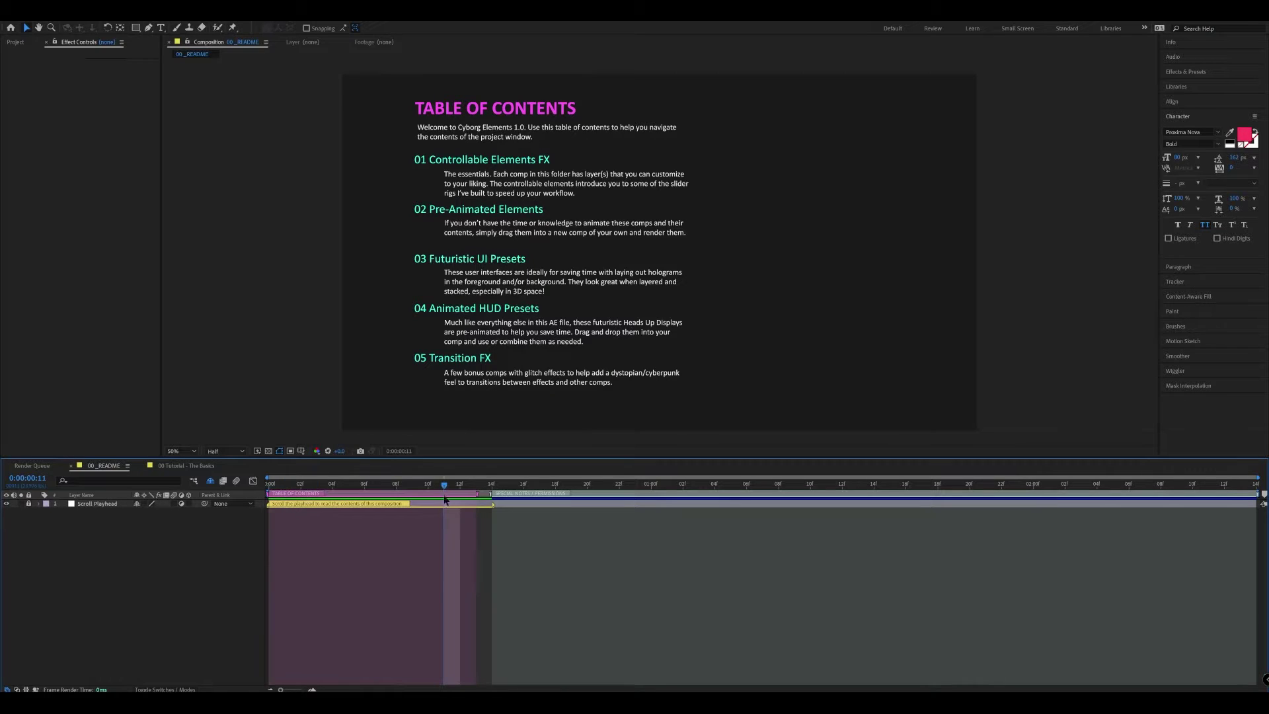
pyautogui.press('space')
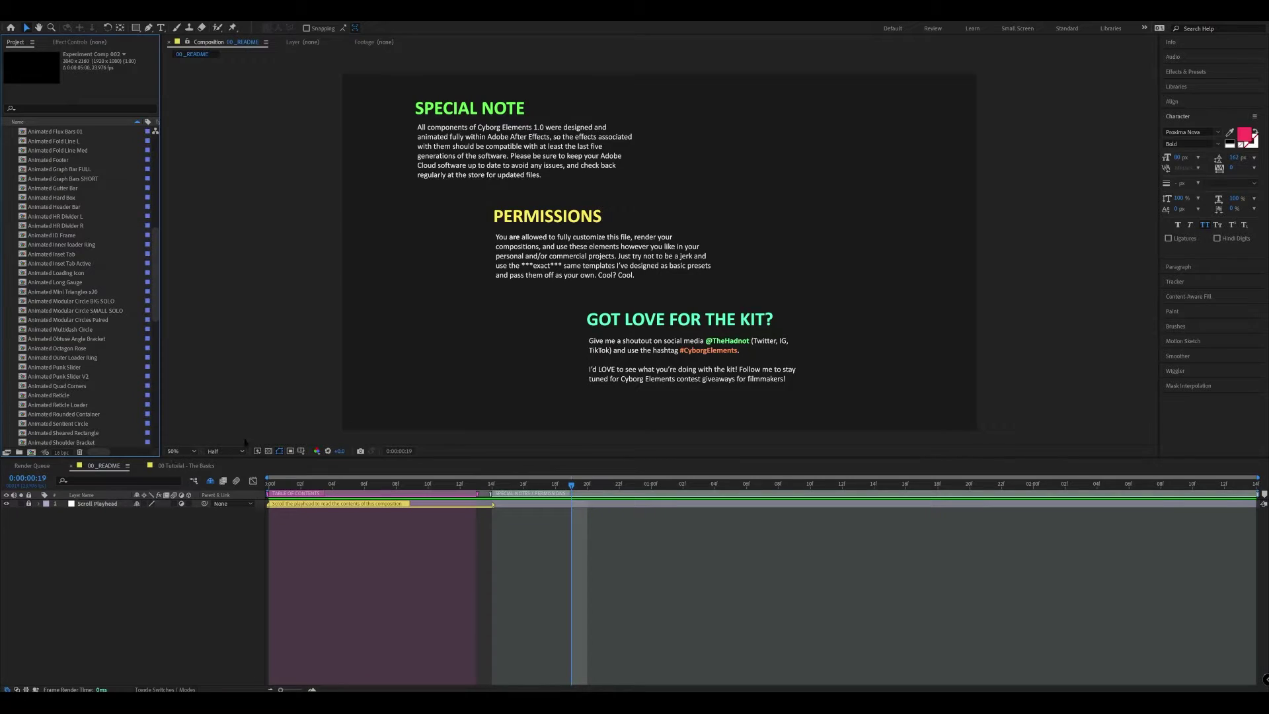
# Open HUD Template 001 from the 03 Futuristic UI Presets folder with the preview resolution at Half
pyautogui.scroll(-15, 89, 212)
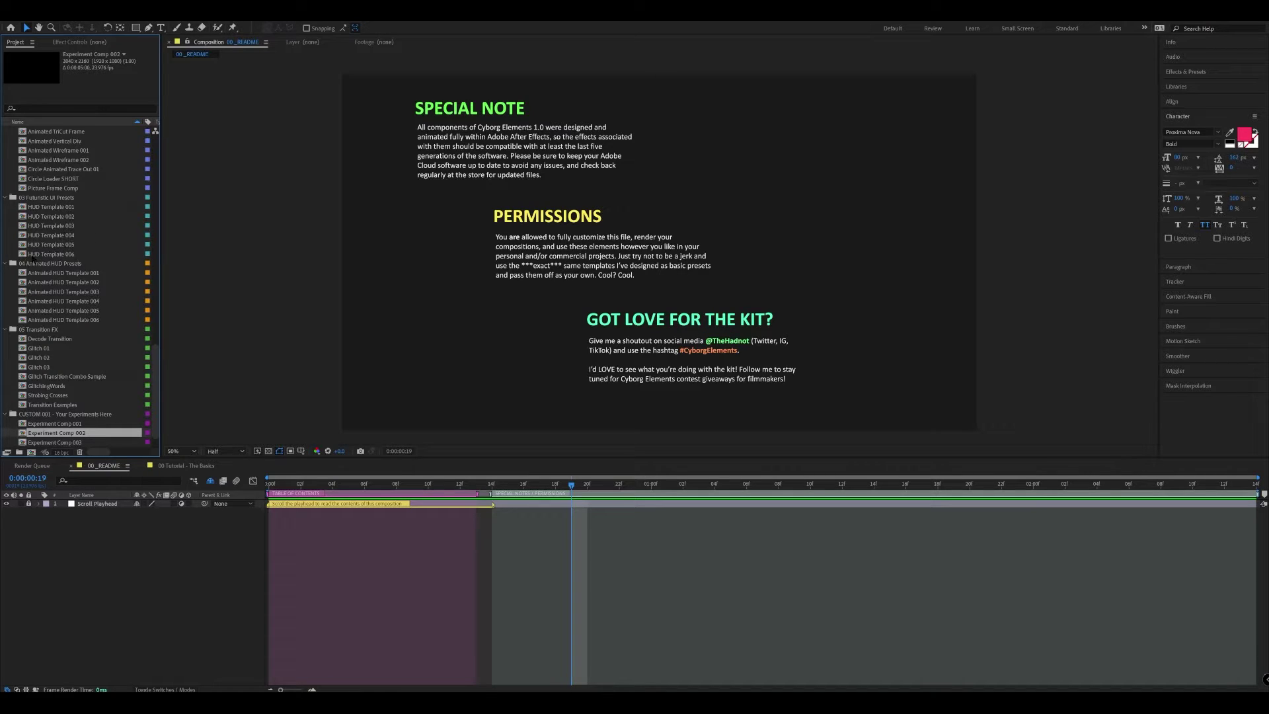
pyautogui.doubleClick(21, 208)
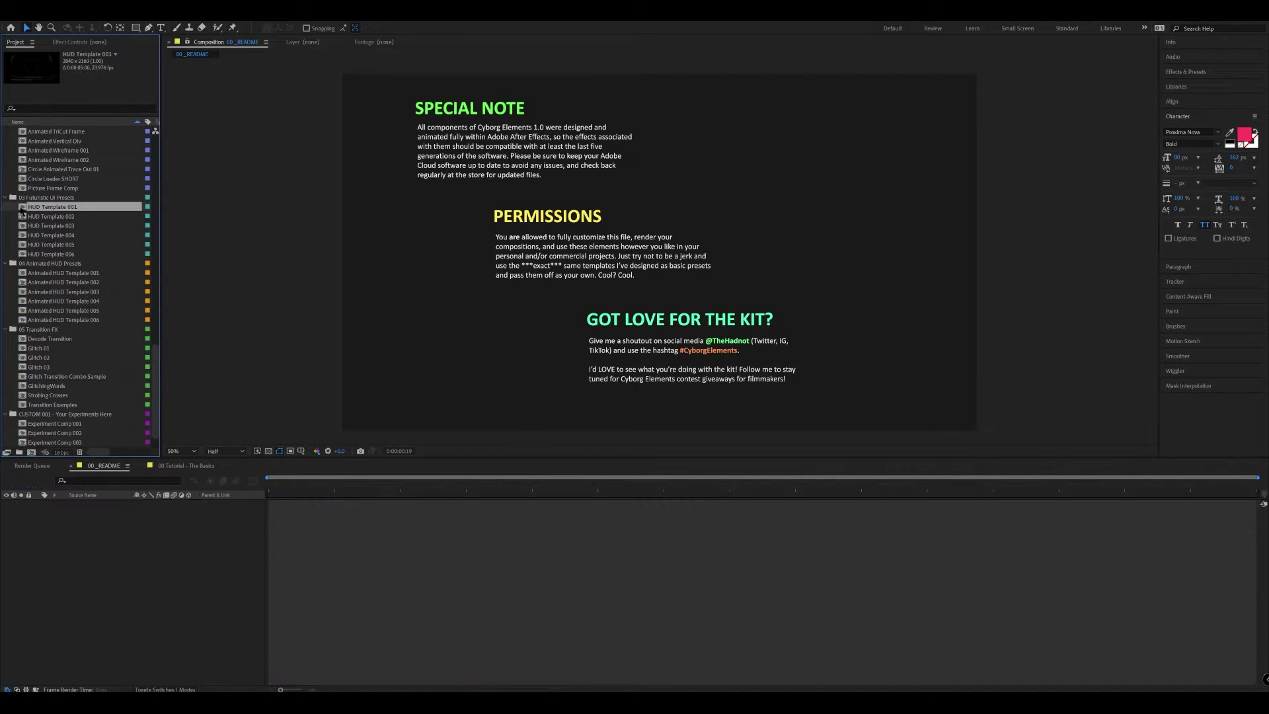
pyautogui.click(224, 451)
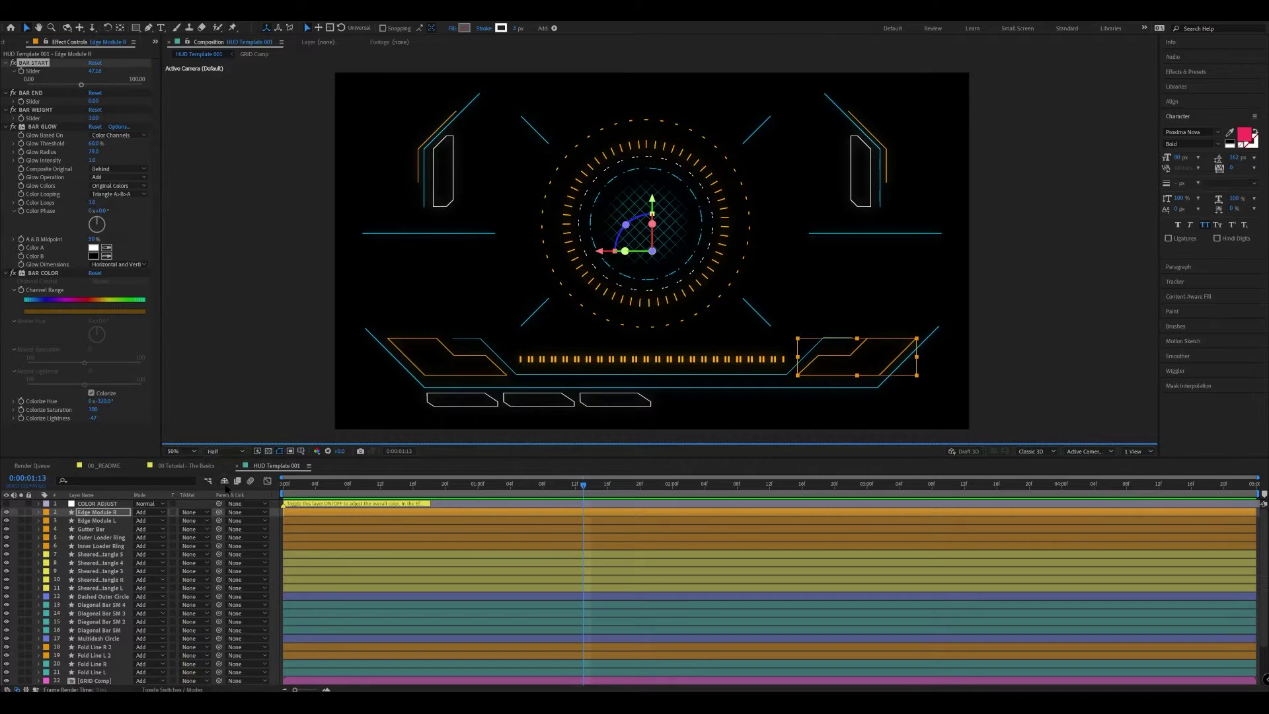
pyautogui.click(220, 485)
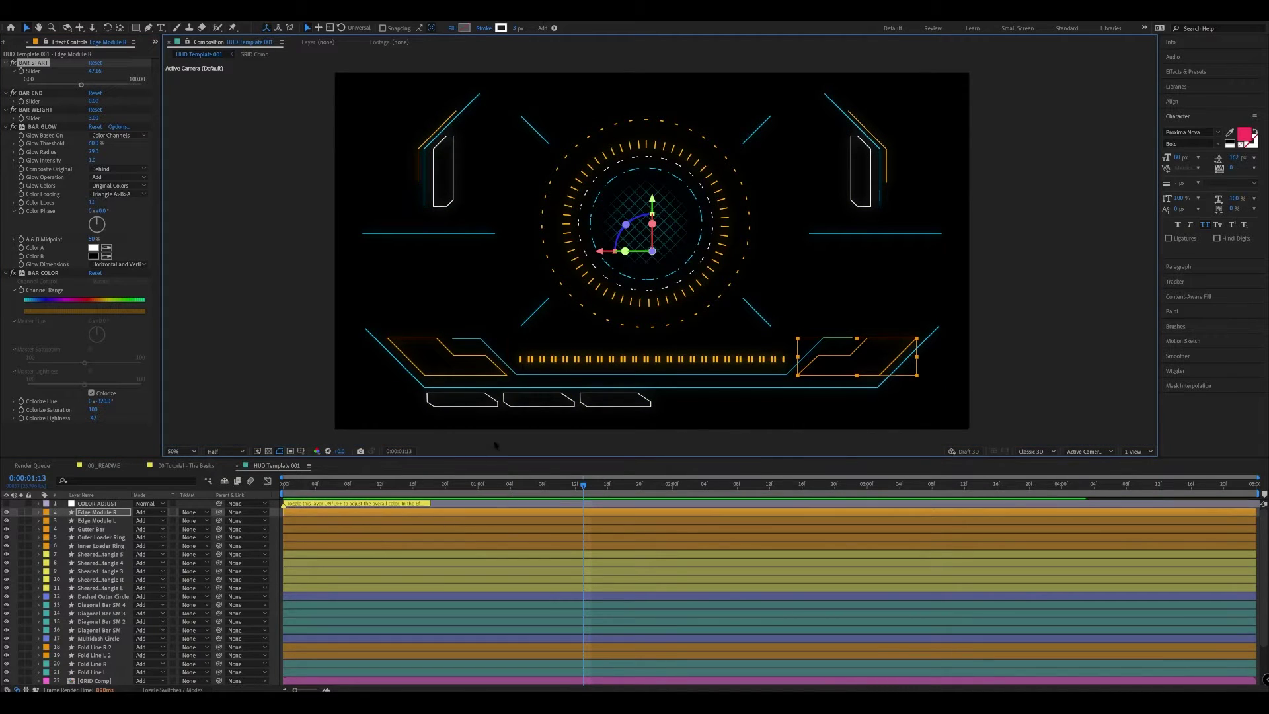
# Set the BAR START slider of the Edge Module R layer to 100
pyautogui.click(446, 348)
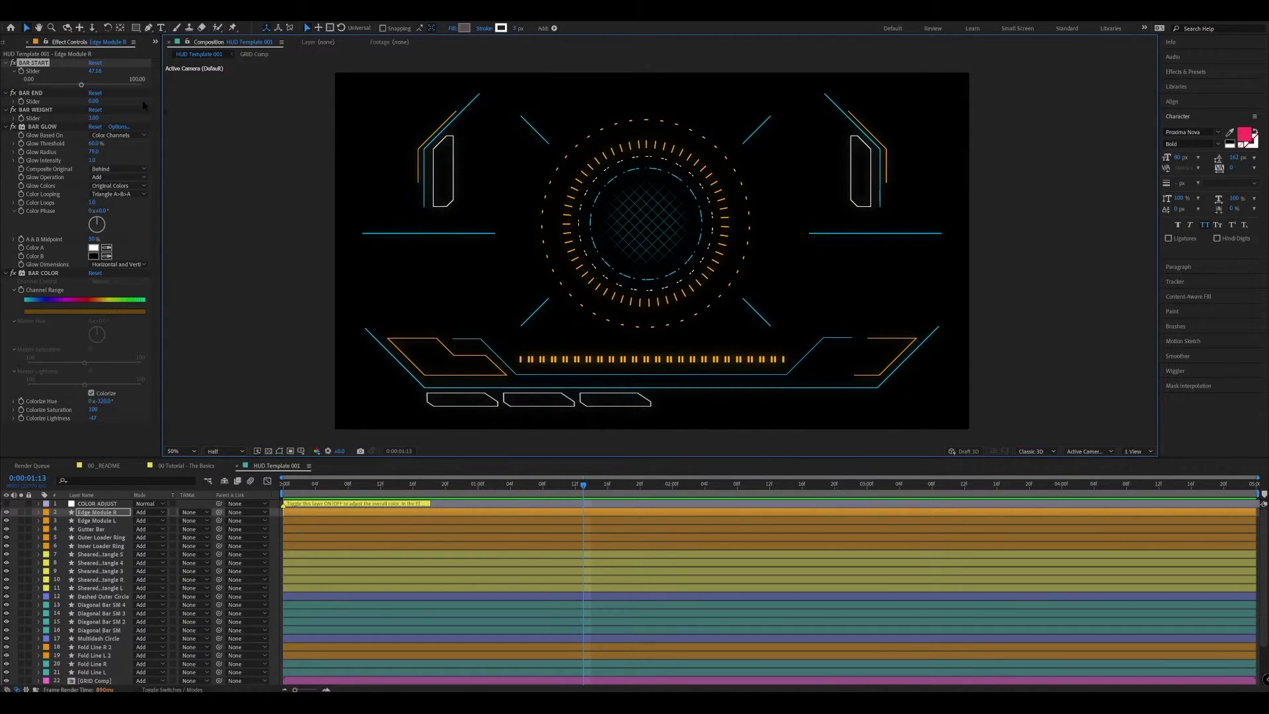
pyautogui.moveTo(82, 85); pyautogui.dragTo(152, 89)
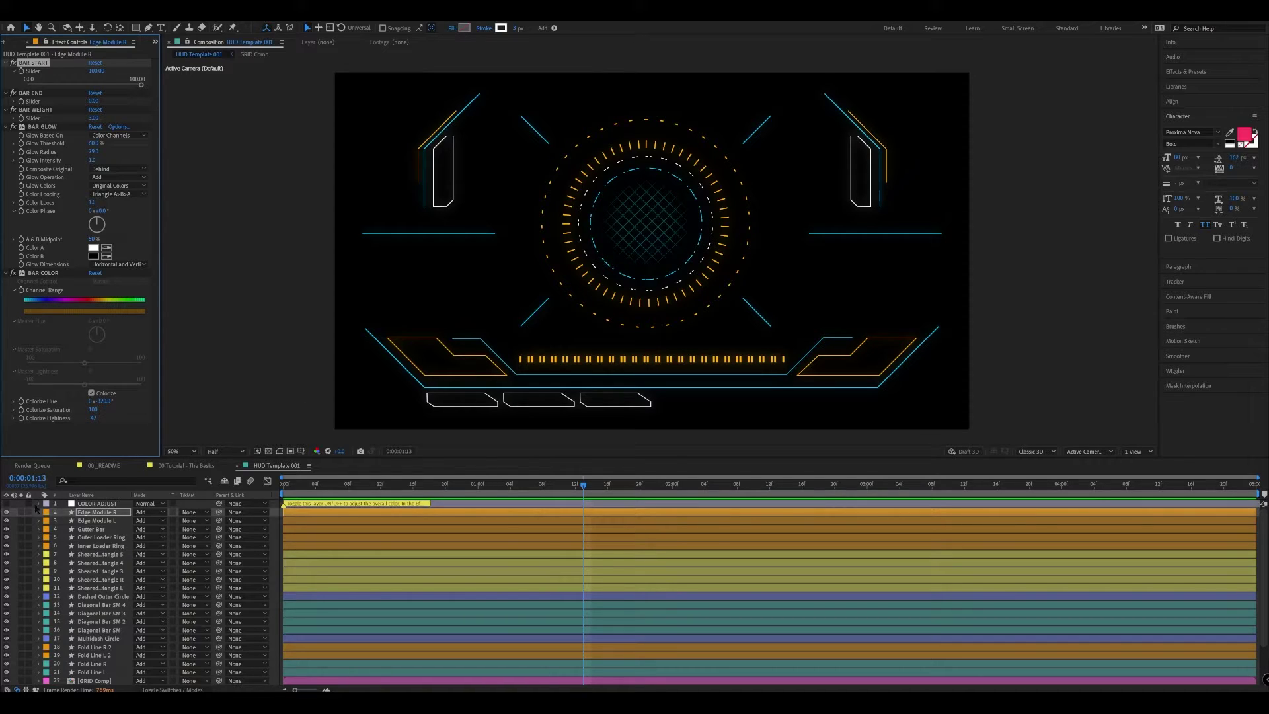
# Hide the Edge Module R and Edge Module L layers, deselect everything, and show both layers again
pyautogui.click(7, 512)
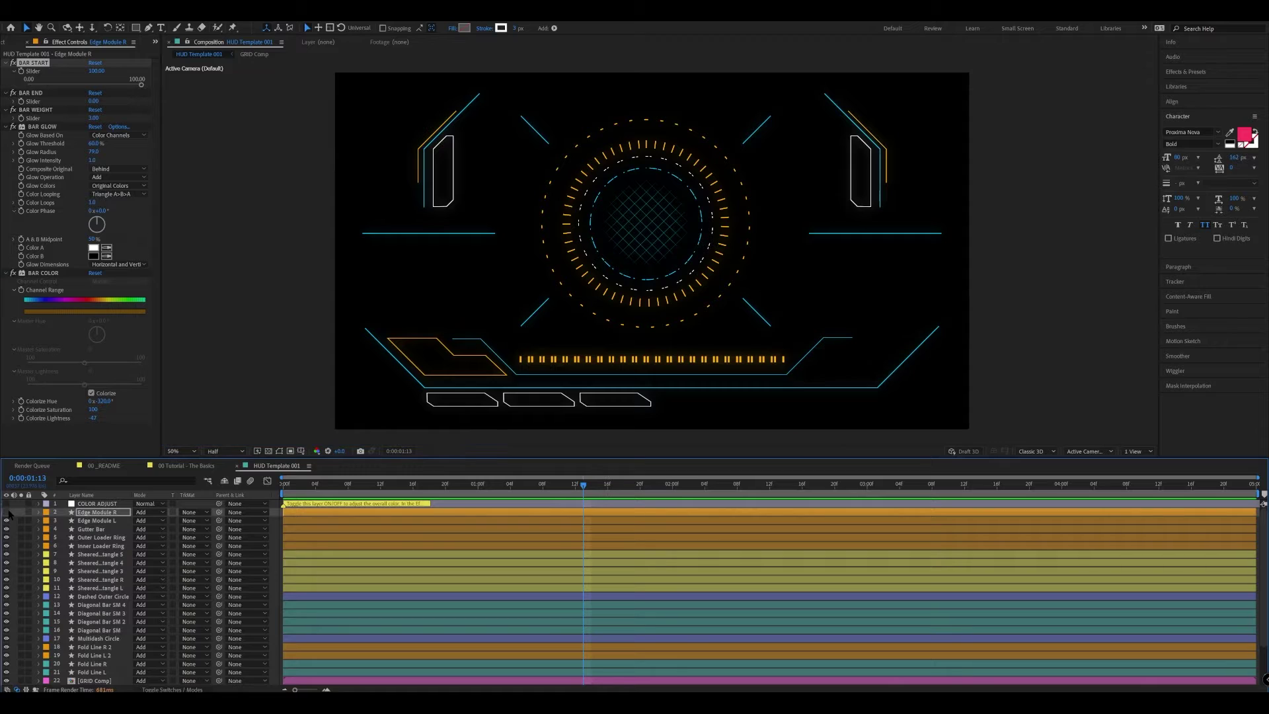
pyautogui.click(7, 520)
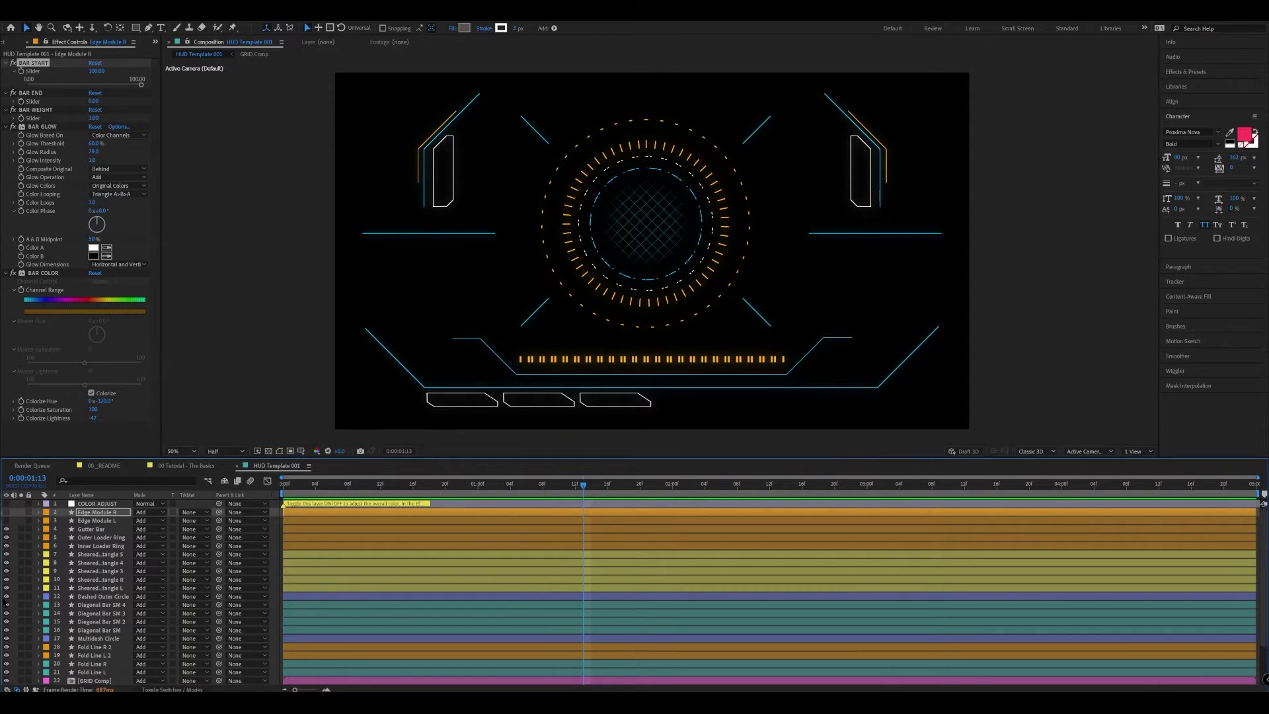
pyautogui.press('F2')
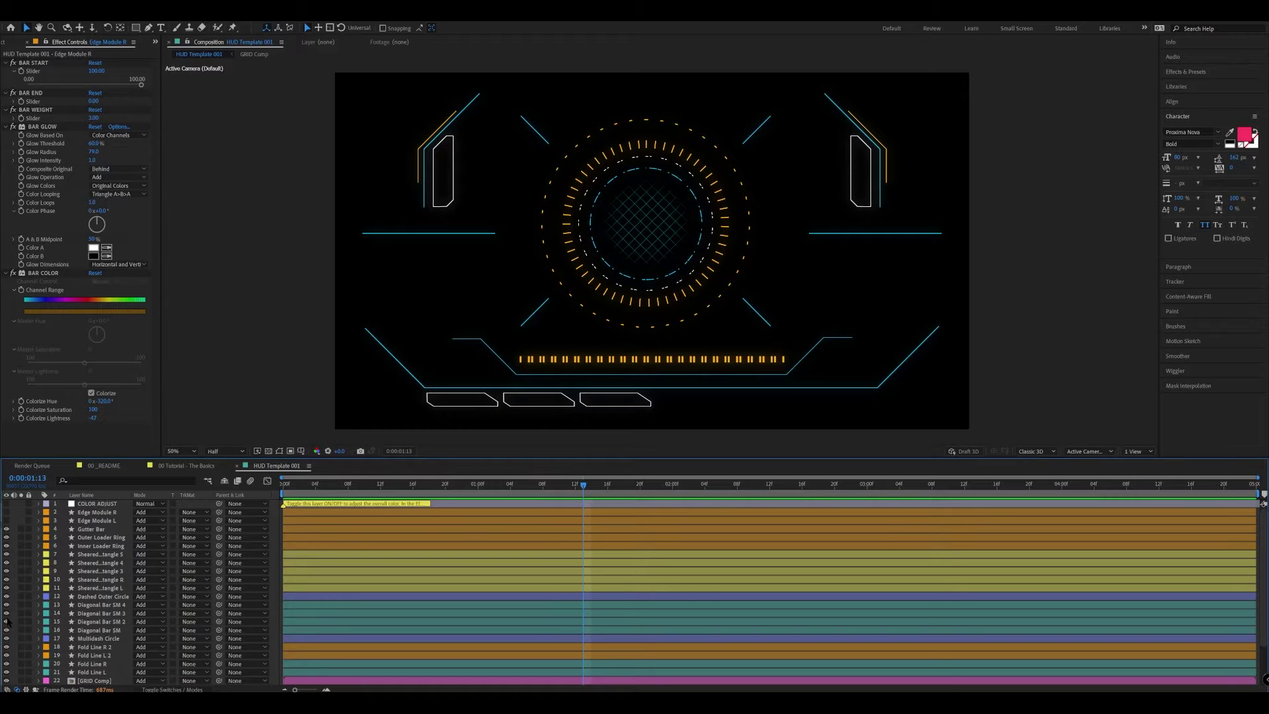
pyautogui.click(7, 520)
pyautogui.click(6, 511)
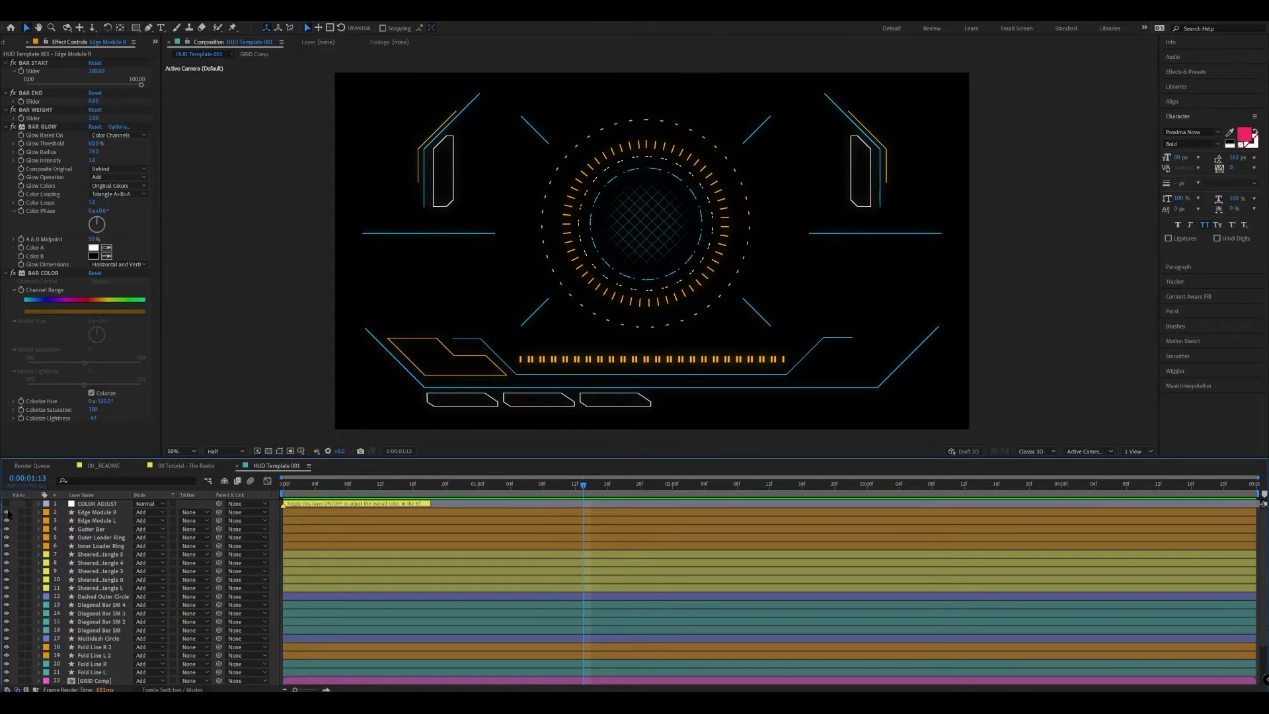
# Enable the COLOR ADJUST layer to check the overall HUD tint, and switch it off again
pyautogui.click(6, 503)
pyautogui.click(4, 42)
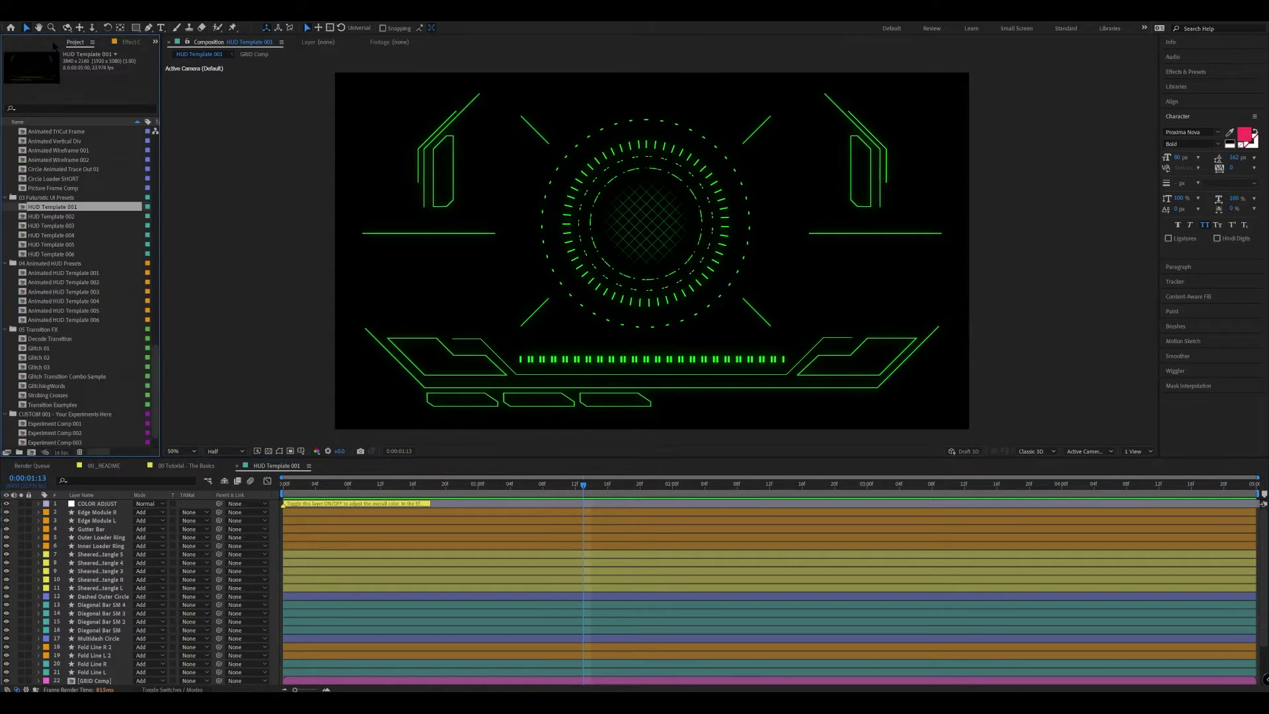
pyautogui.press('F3')
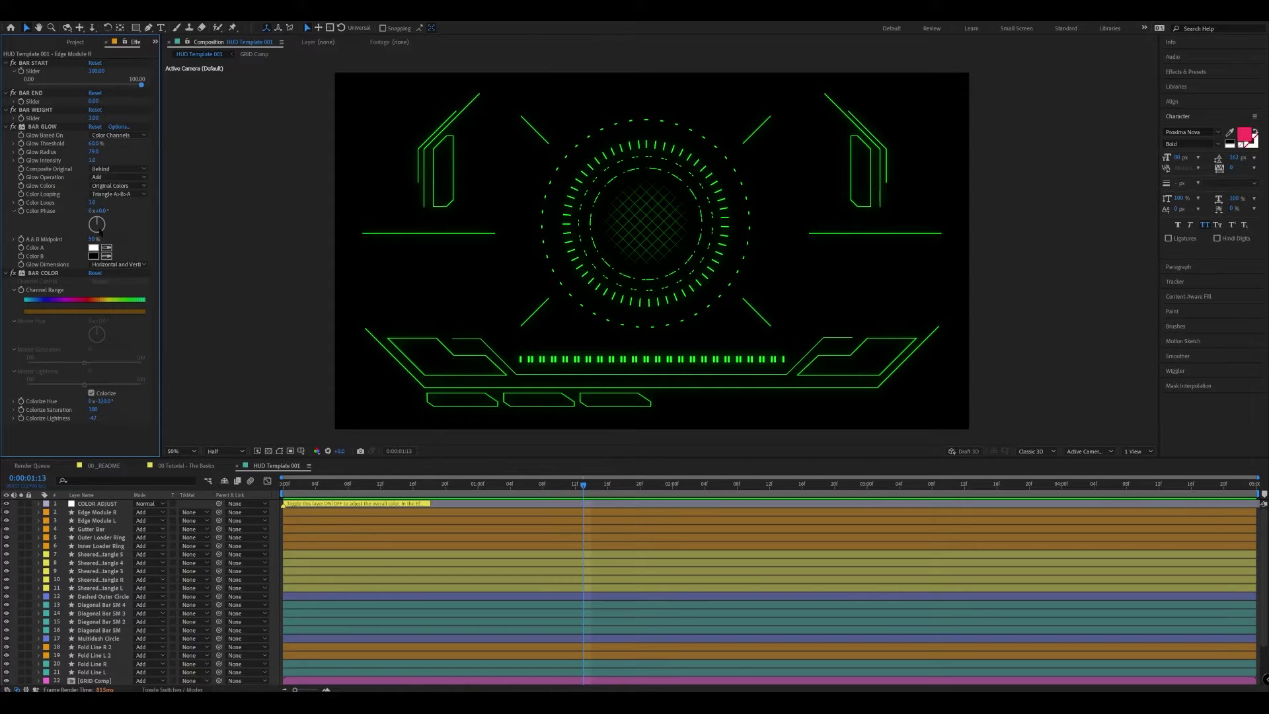
pyautogui.click(6, 503)
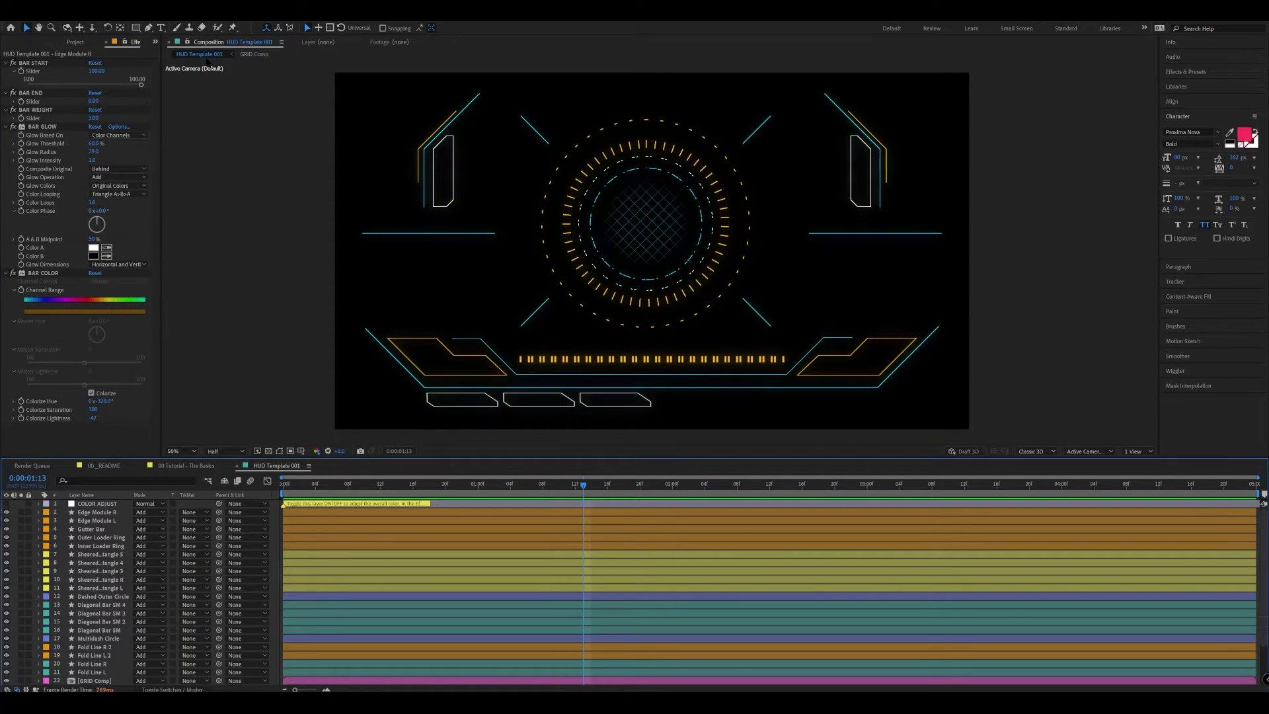
# Duplicate the HUD Template 001 composition and move the copy into the CUSTOM 001 - Your Experiments Here folder
pyautogui.click(76, 41)
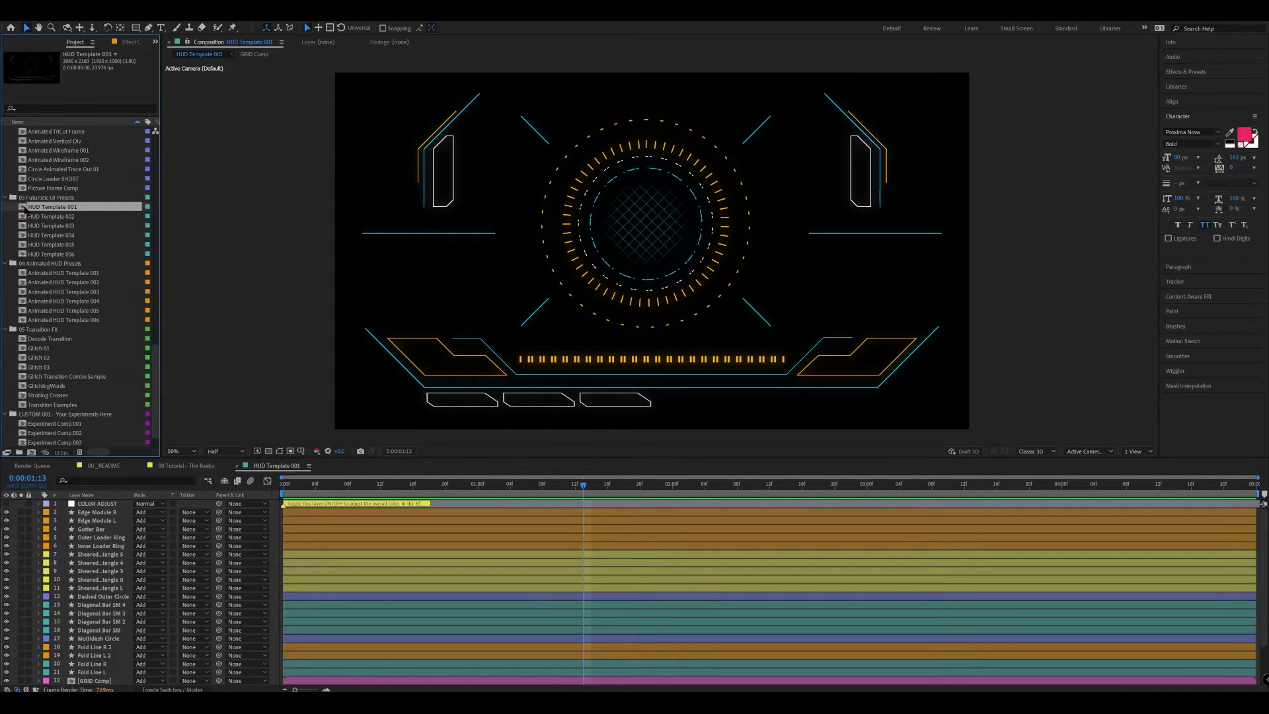
pyautogui.click(24, 9)
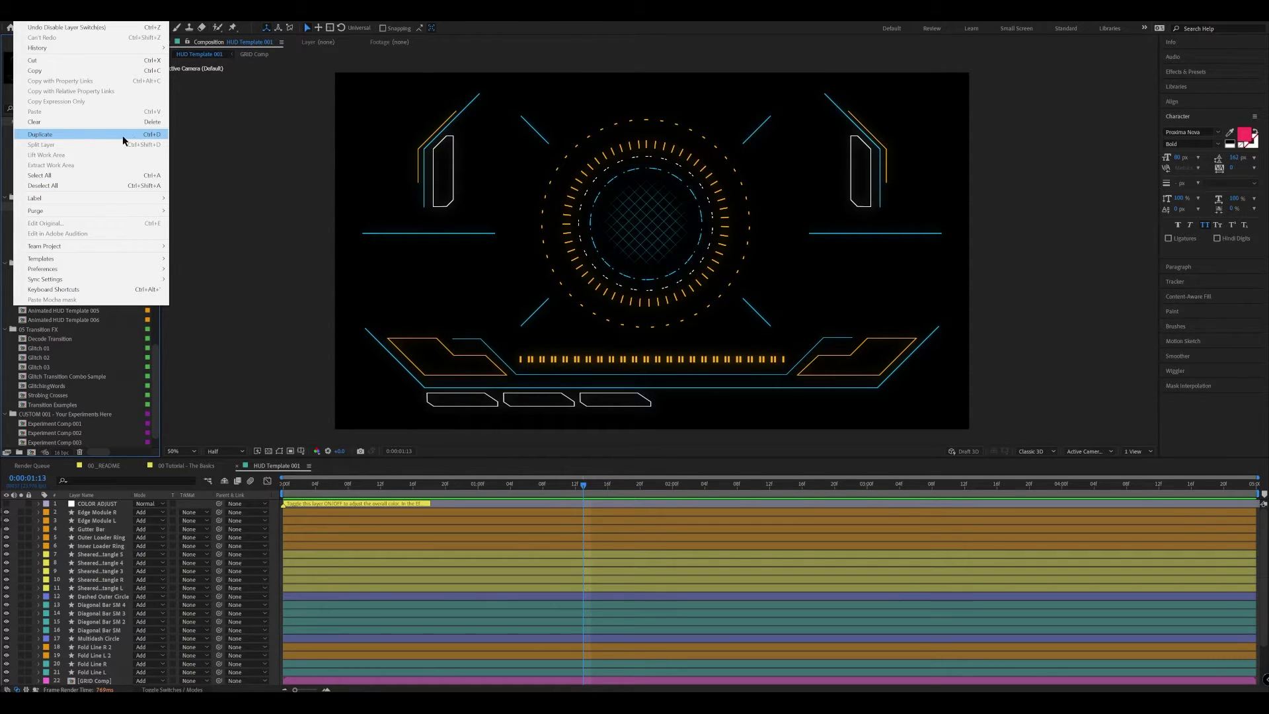
pyautogui.click(95, 136)
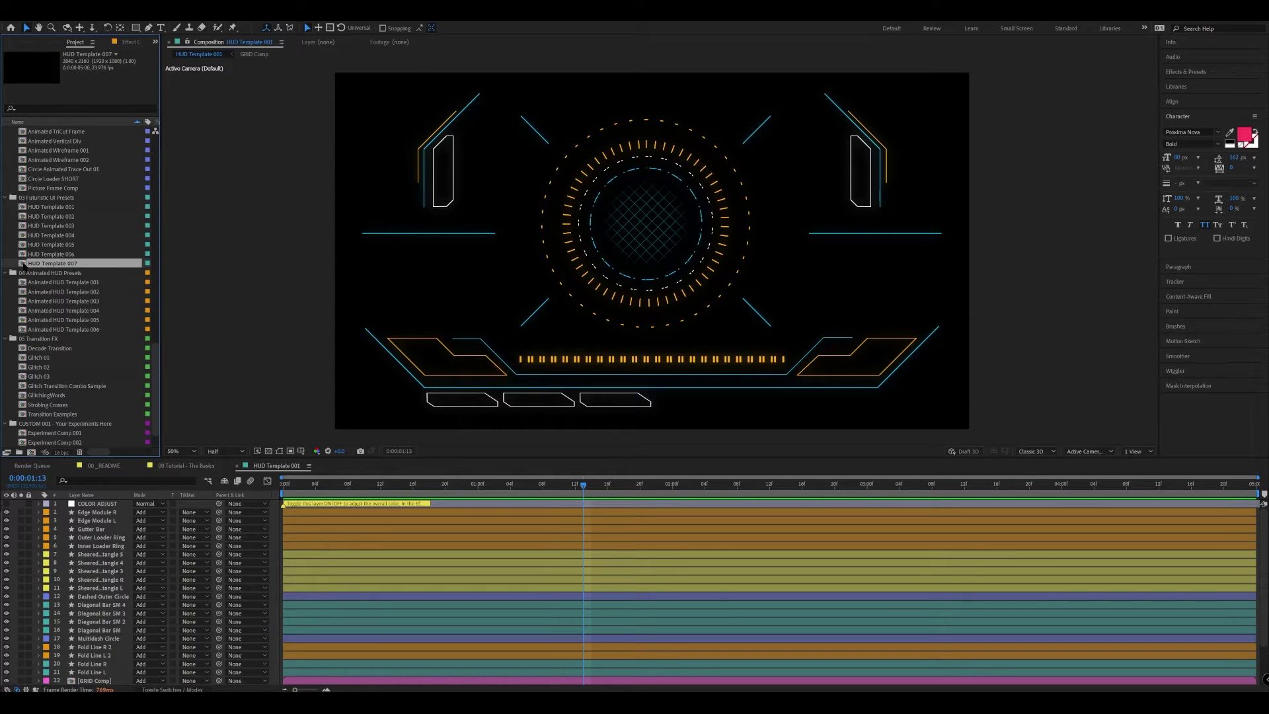
pyautogui.moveTo(23, 264); pyautogui.dragTo(36, 425)
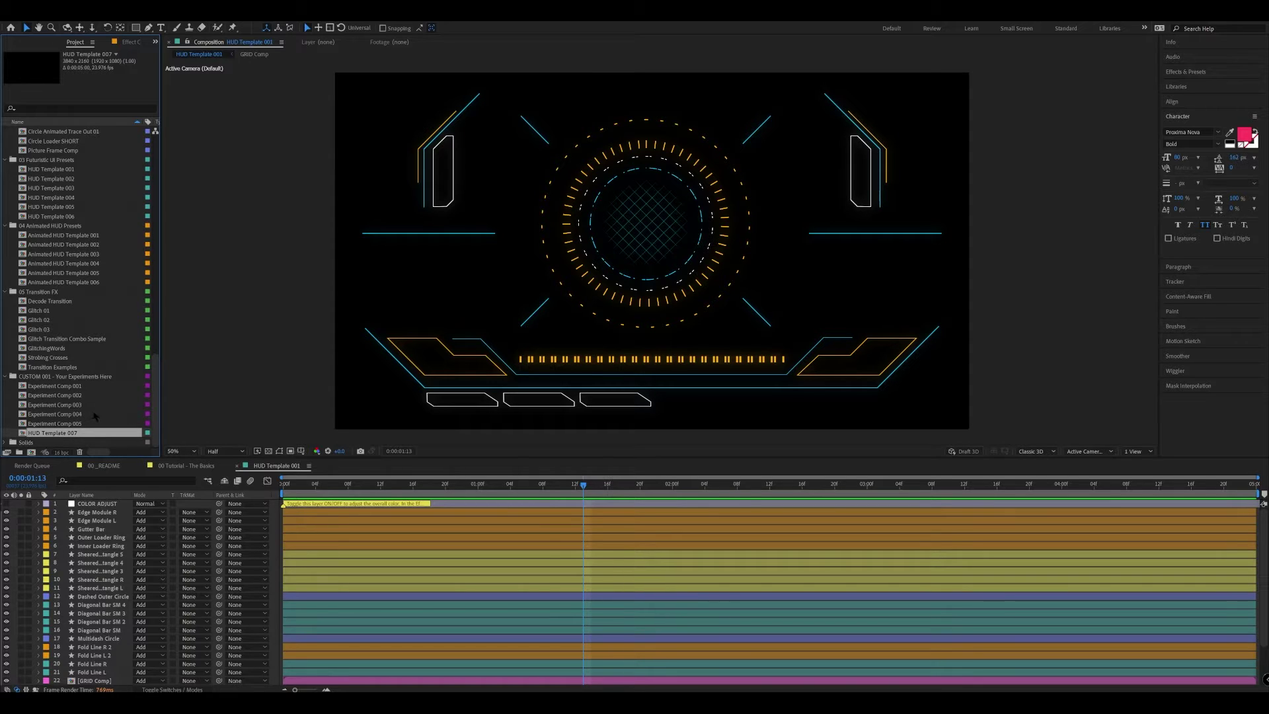
# Open the 3D Circle Loader - With FX Controls and Big Dashed Ring compositions from the 01 Controllable Elements FX folder for inspection
pyautogui.moveTo(154, 351); pyautogui.dragTo(158, 207)
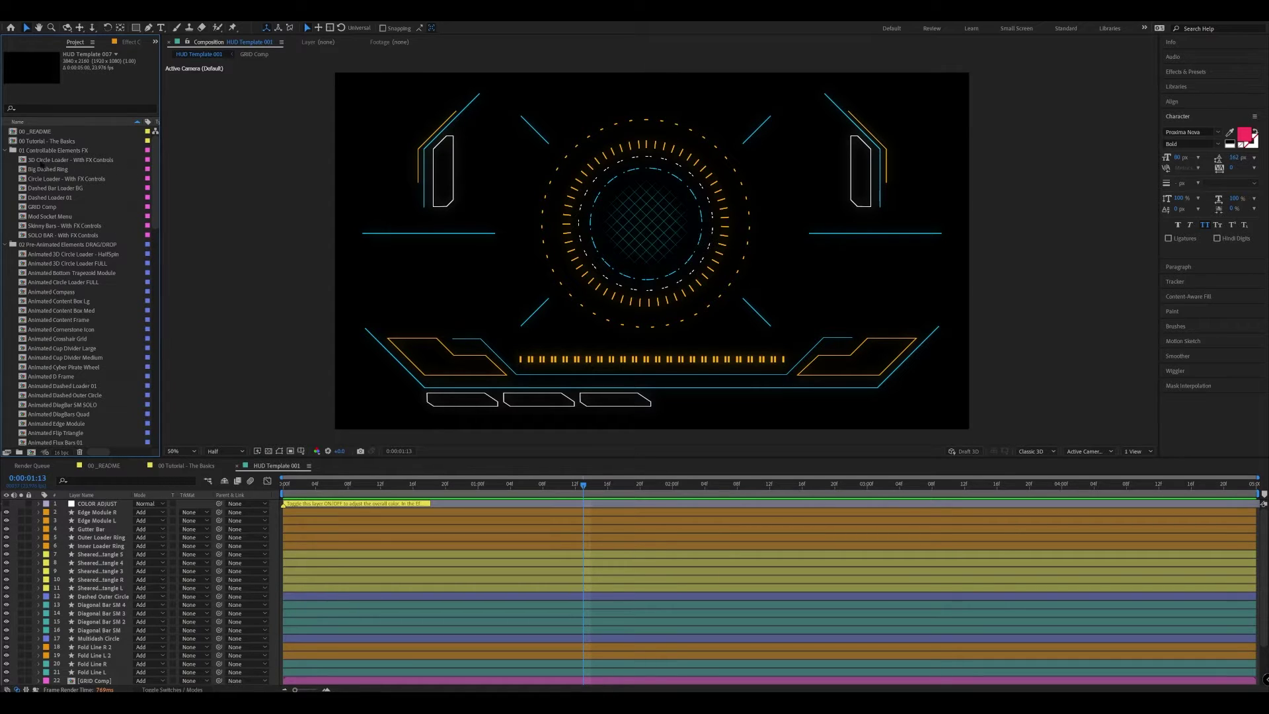
pyautogui.doubleClick(25, 161)
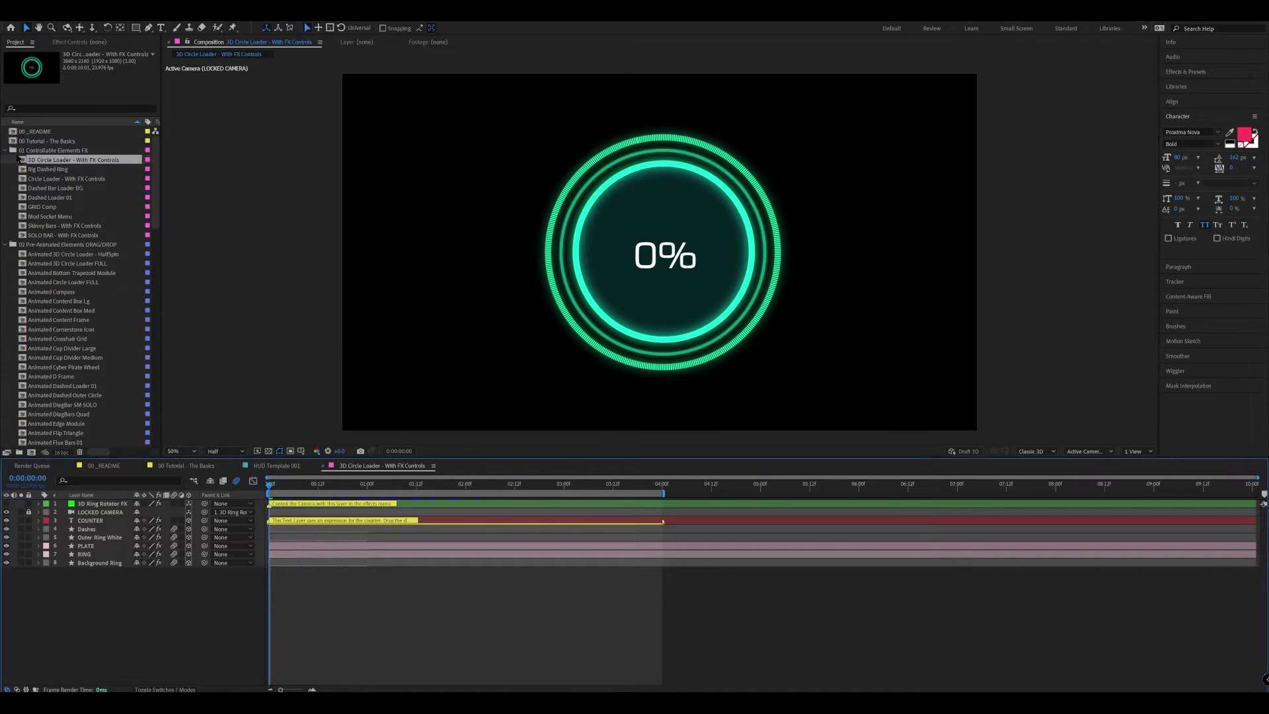
pyautogui.doubleClick(27, 169)
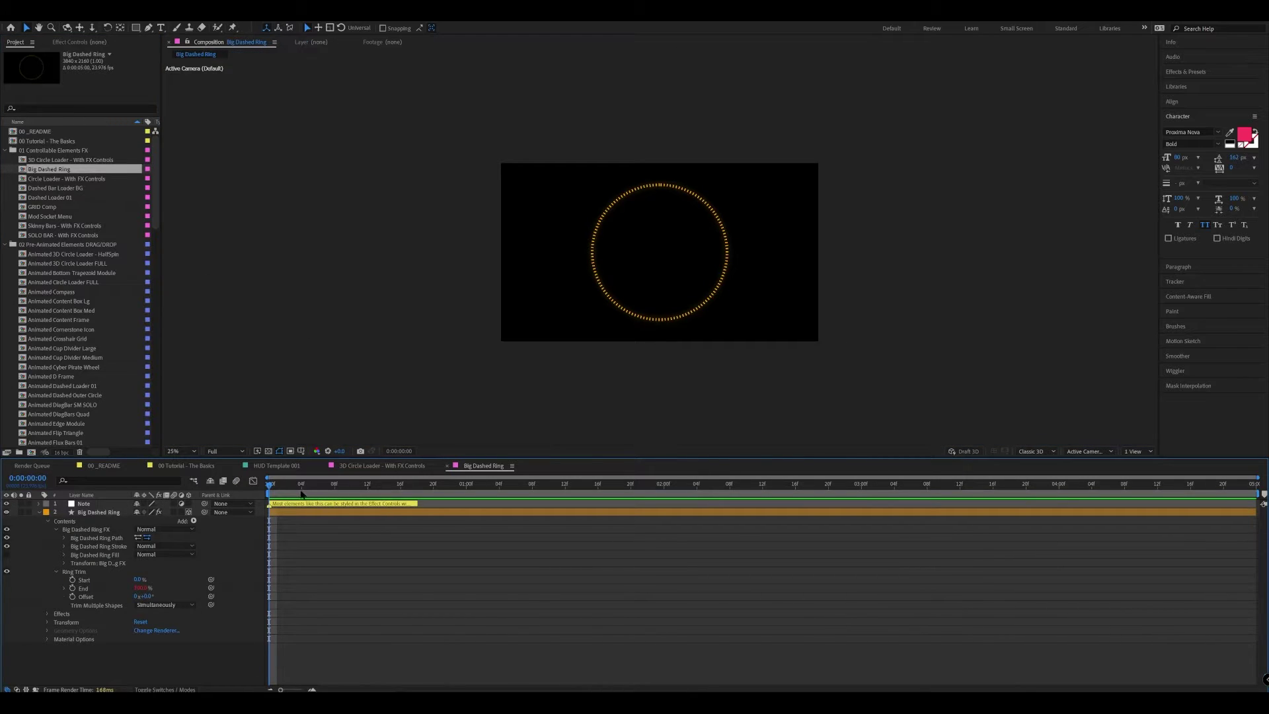
pyautogui.moveTo(301, 492)
pyautogui.mouseDown()
pyautogui.moveTo(352, 485)
pyautogui.moveTo(269, 484)
pyautogui.moveTo(368, 484)
pyautogui.moveTo(302, 485)
pyautogui.mouseUp()
pyautogui.click(271, 481)
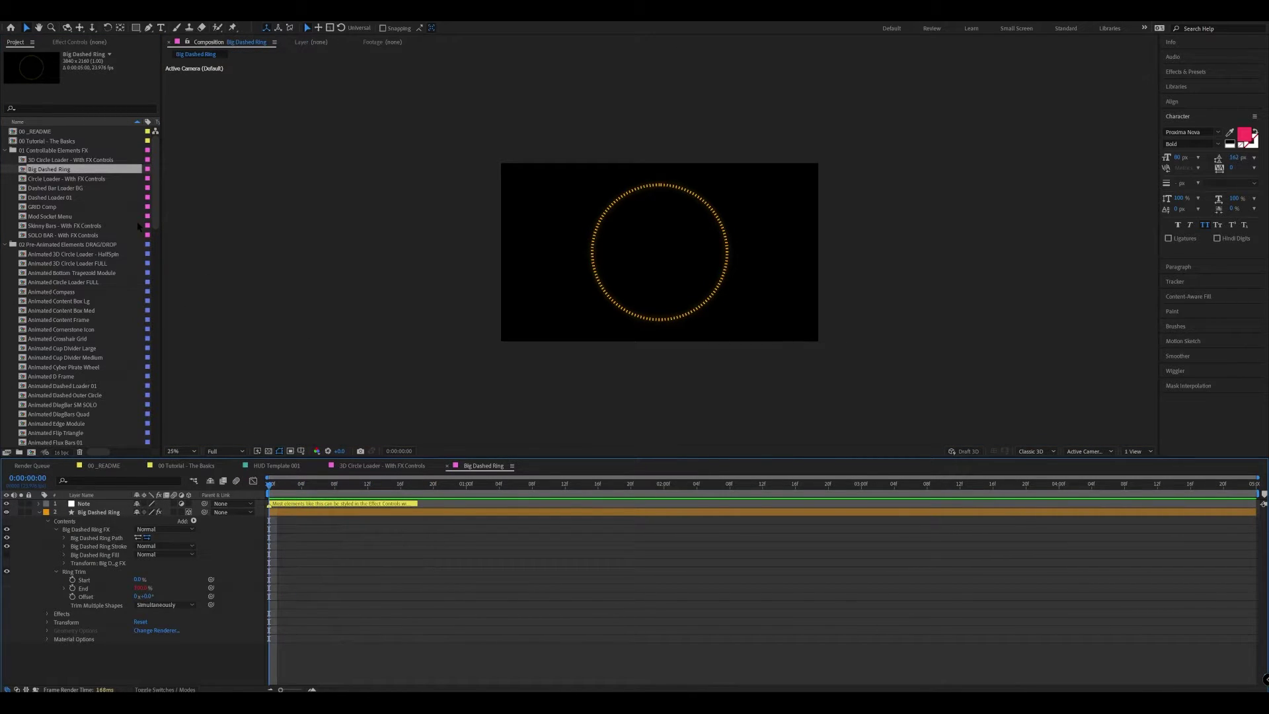
# Browse the 02 Pre-Animated Elements DRAG/DROP folder's compositions and continue down to the 03 Futuristic UI Presets folder
pyautogui.click(66, 244)
pyautogui.scroll(-4, 126, 202)
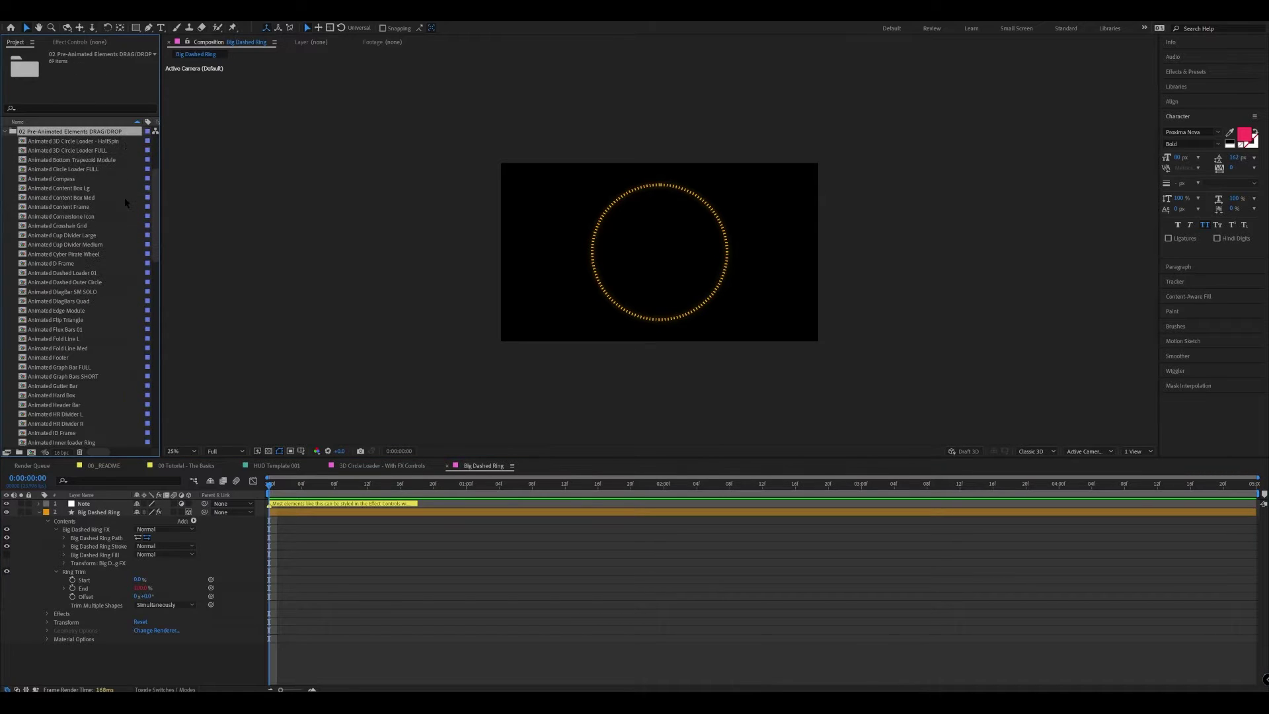
pyautogui.scroll(-12, 126, 202)
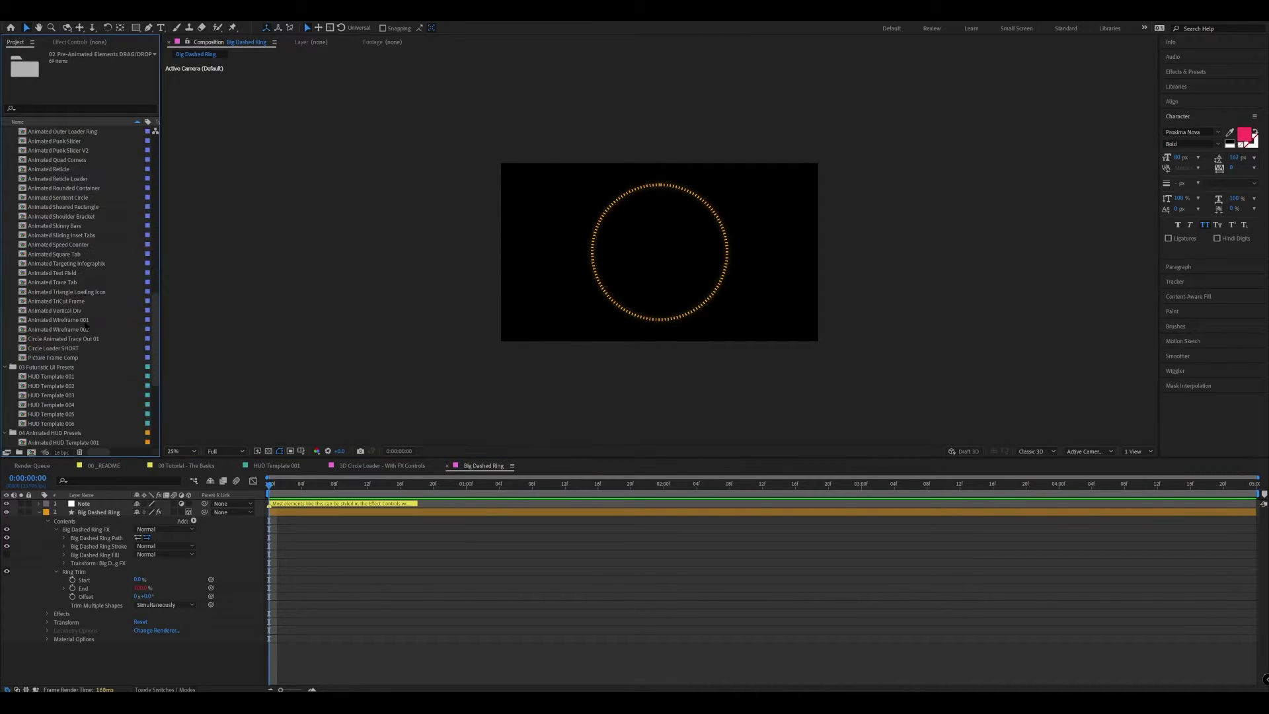
pyautogui.scroll(10, 84, 326)
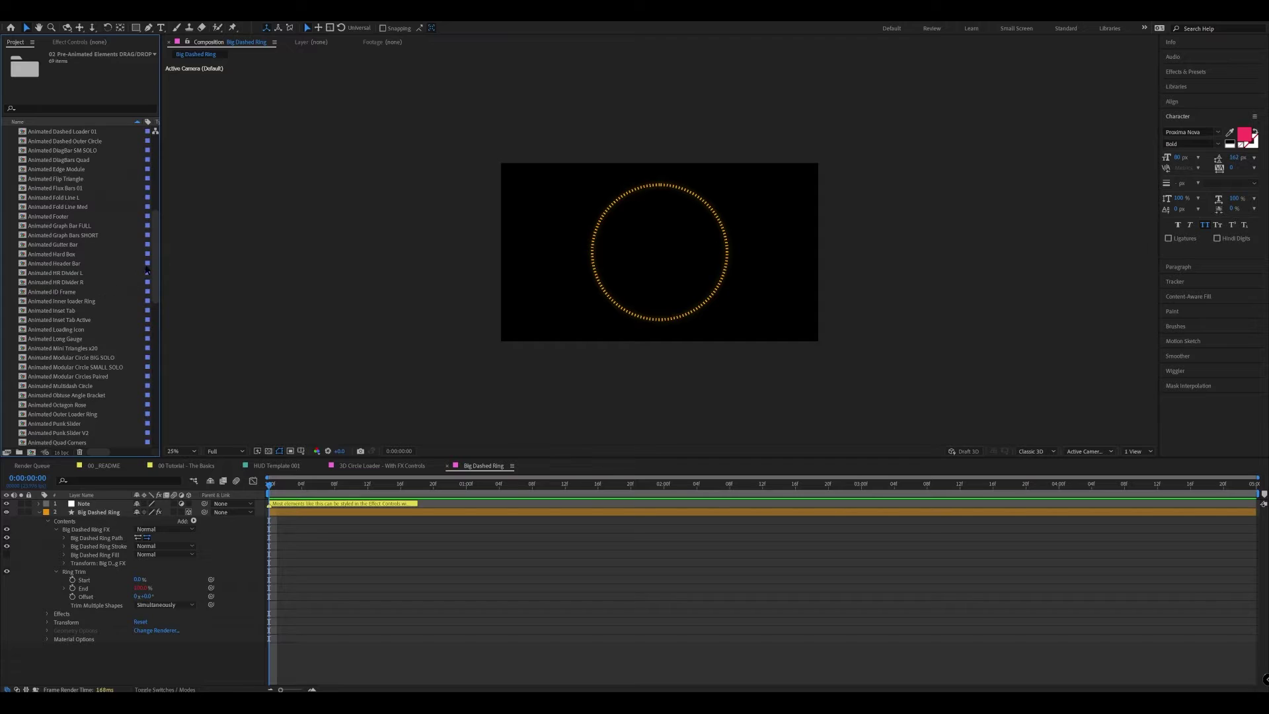
pyautogui.scroll(-14, 73, 319)
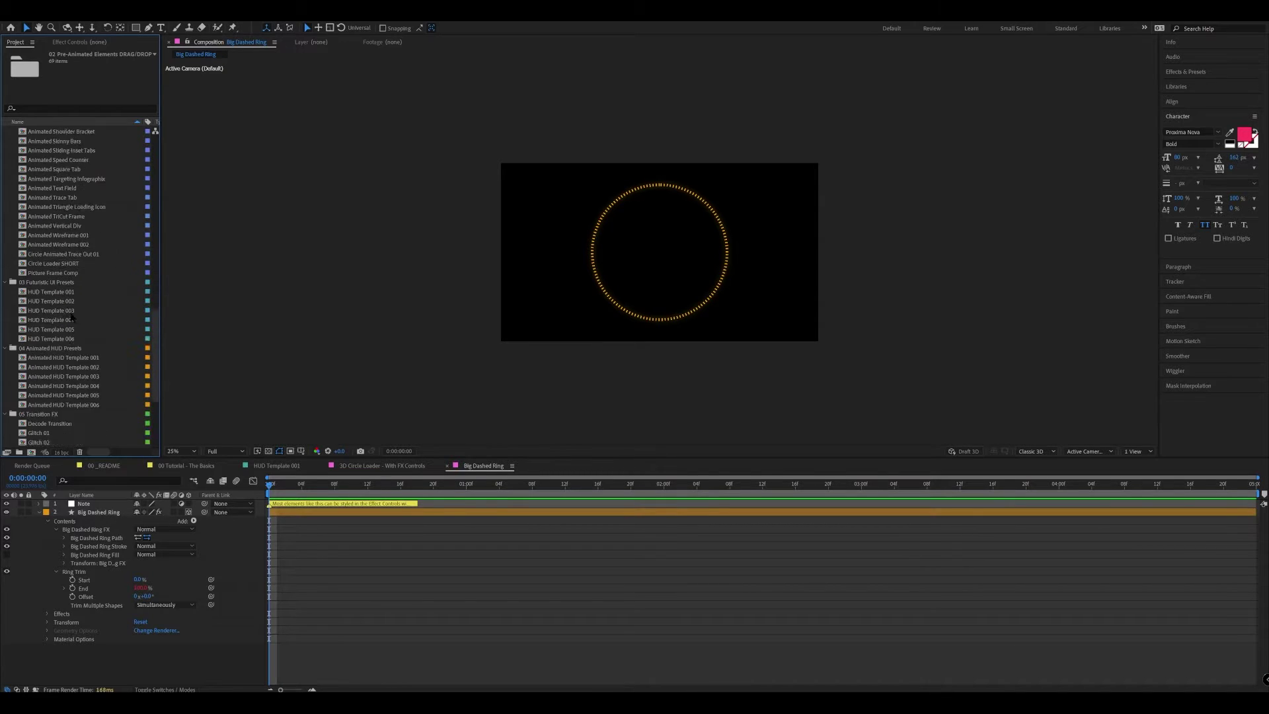
pyautogui.scroll(-3, 71, 318)
pyautogui.click(58, 198)
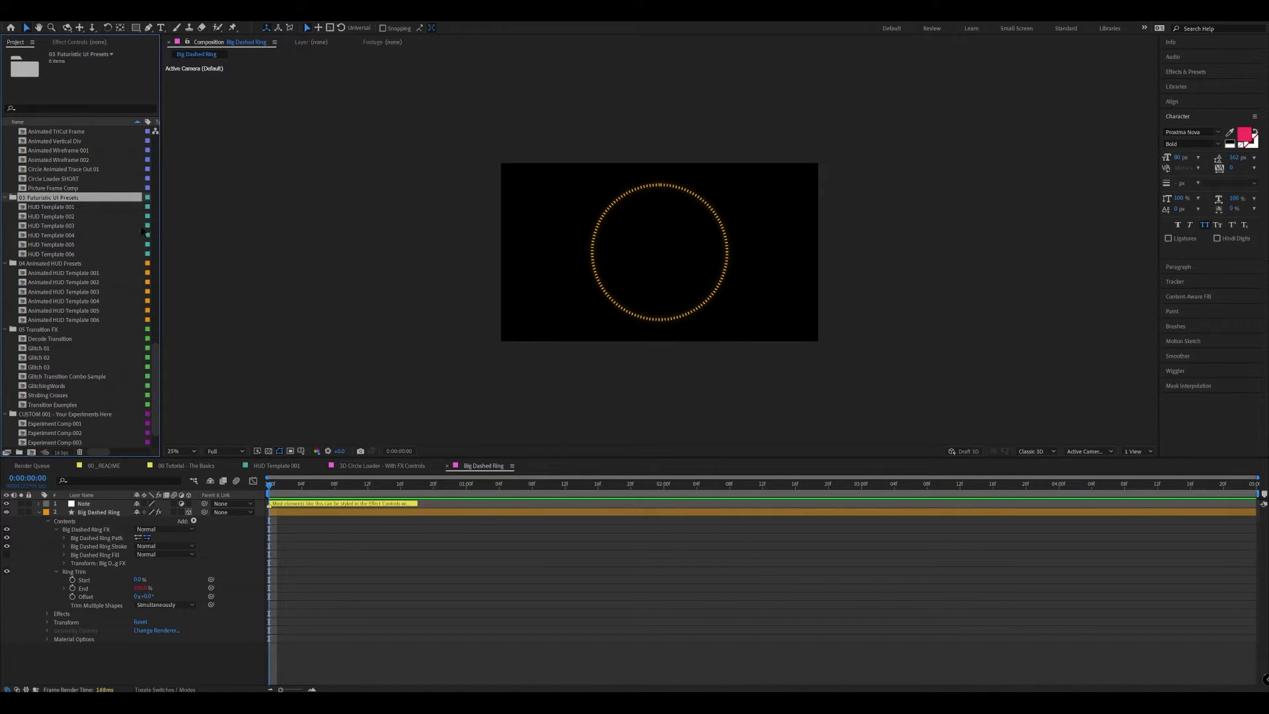
# Look through the 04 Animated HUD Presets, 05 Transition FX and CUSTOM 001 - Your Experiments Here folders
pyautogui.scroll(-2, 135, 232)
pyautogui.click(105, 226)
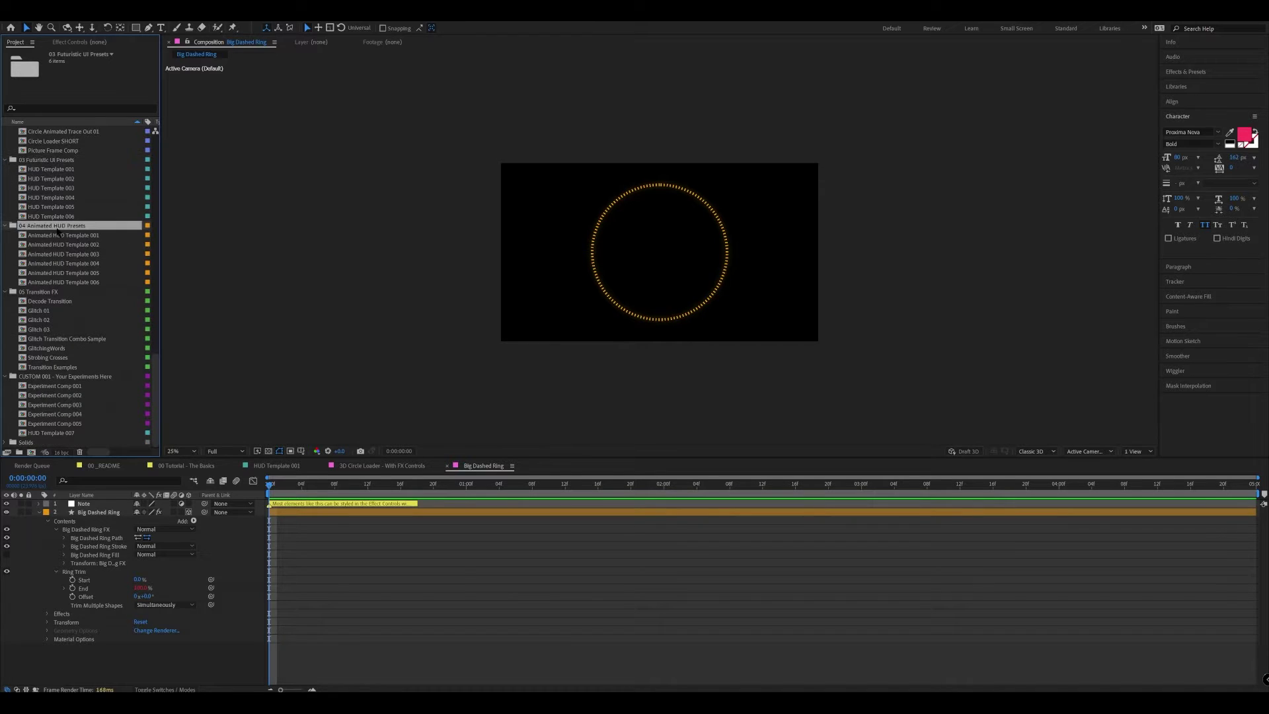
pyautogui.click(58, 293)
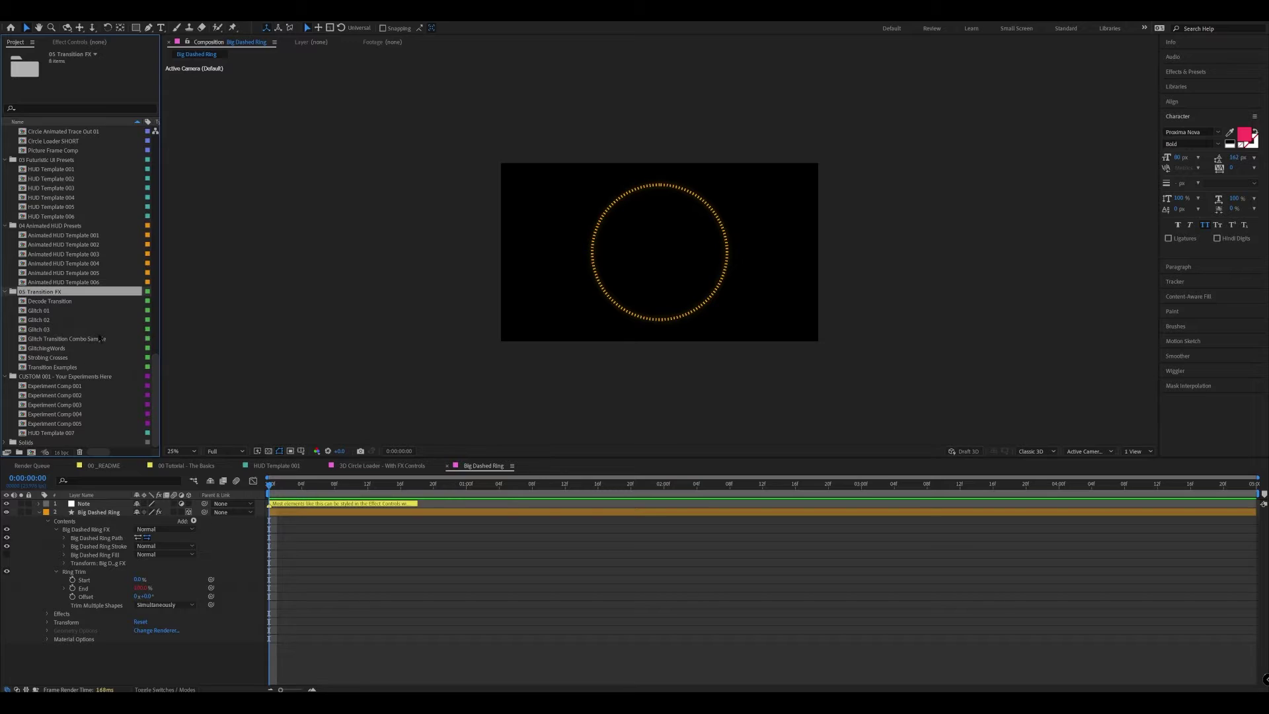
pyautogui.click(54, 378)
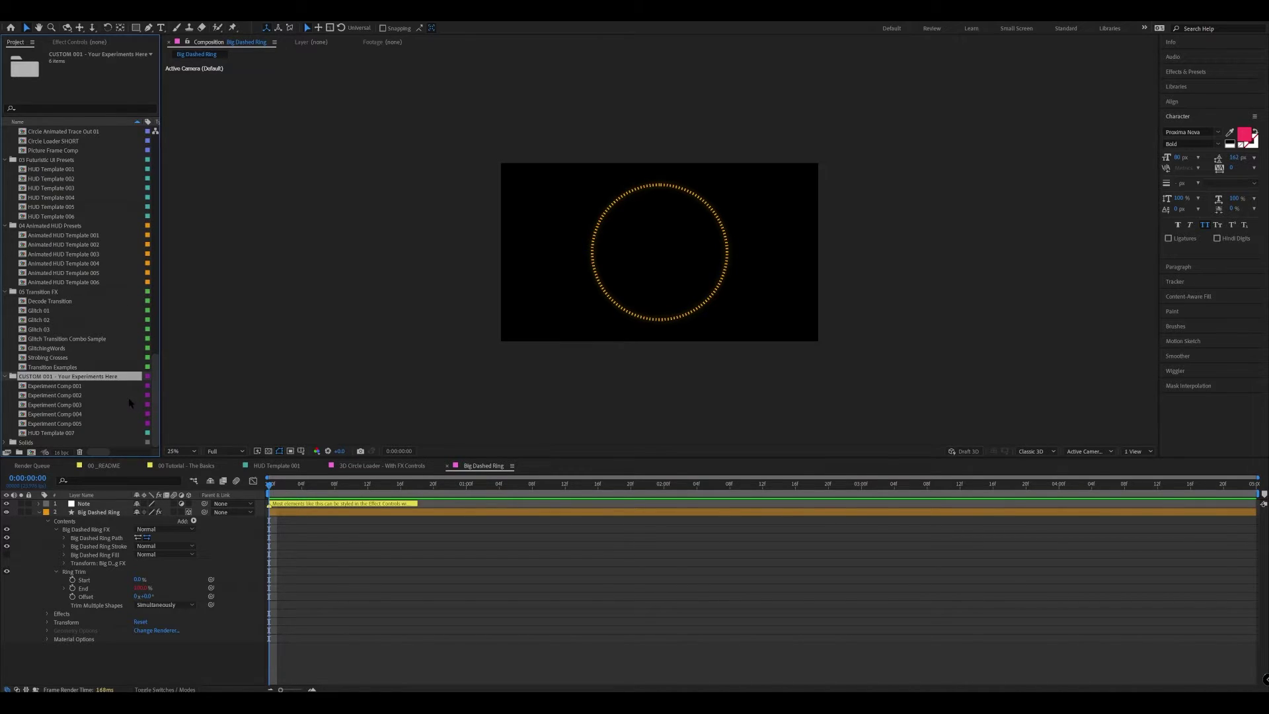
# Delete the HUD Template 007 composition from the CUSTOM 001 - Your Experiments Here folder
pyautogui.click(72, 434)
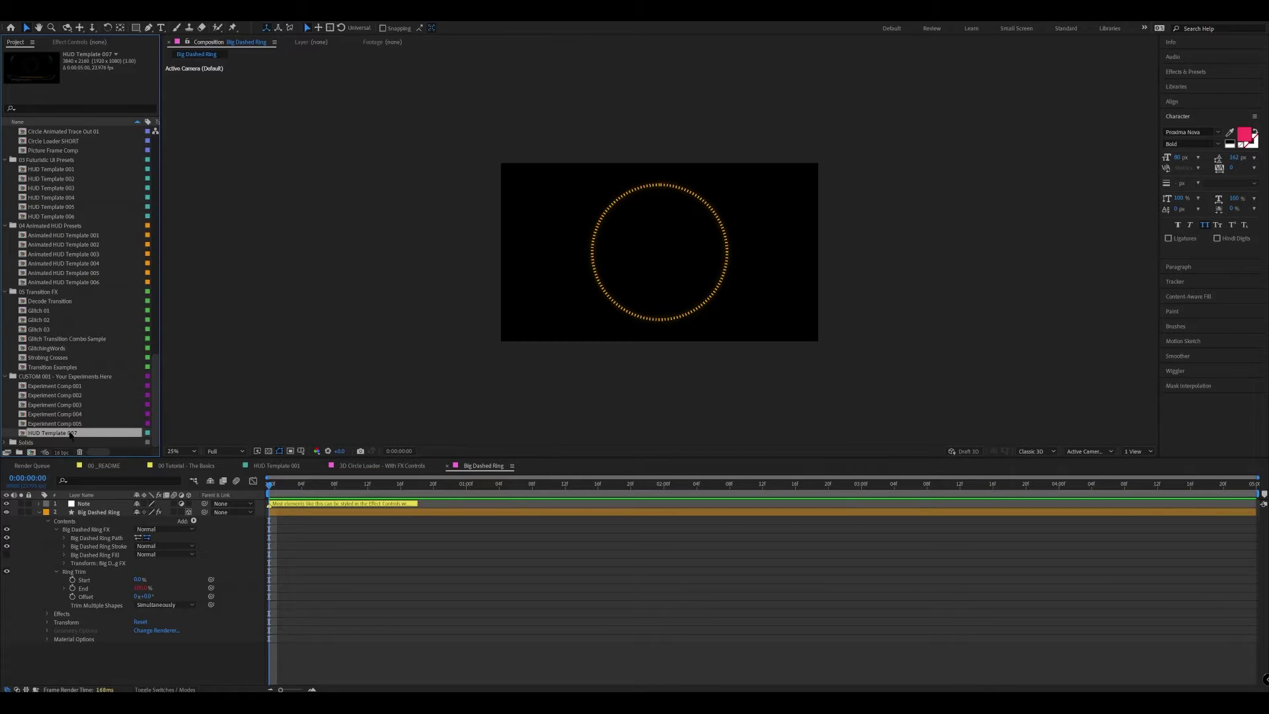
pyautogui.press('Delete')
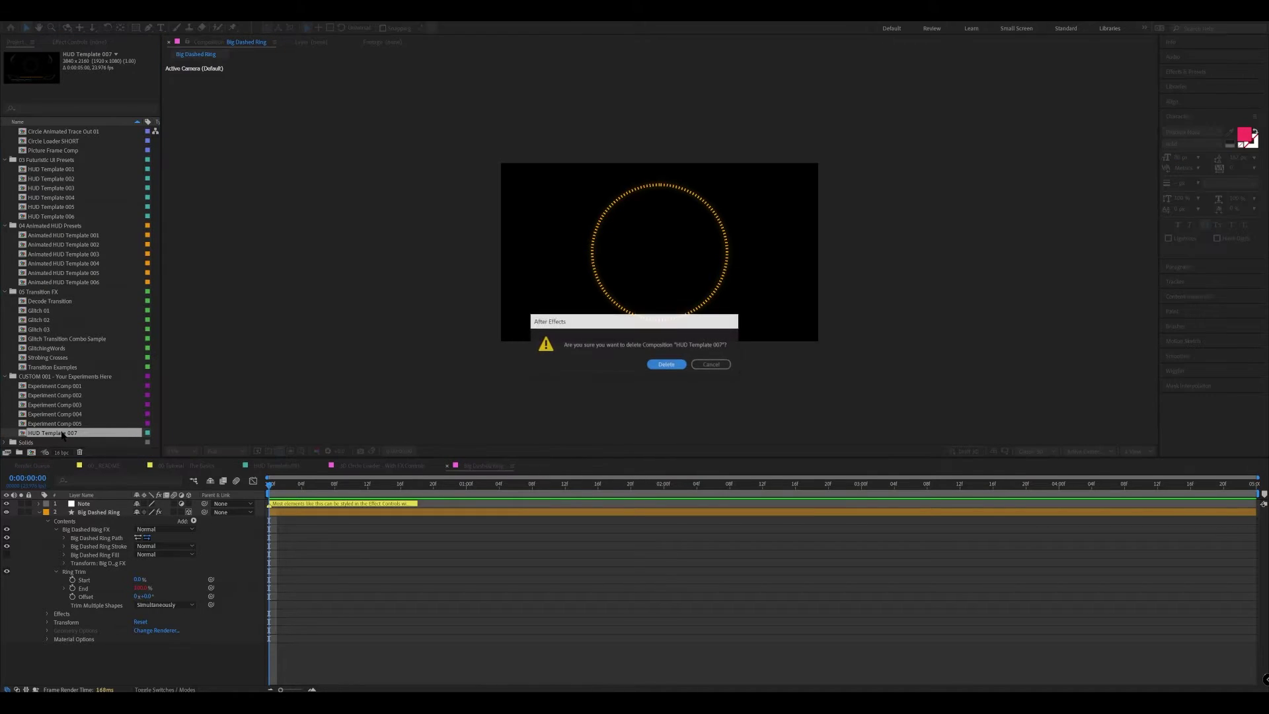
pyautogui.click(666, 364)
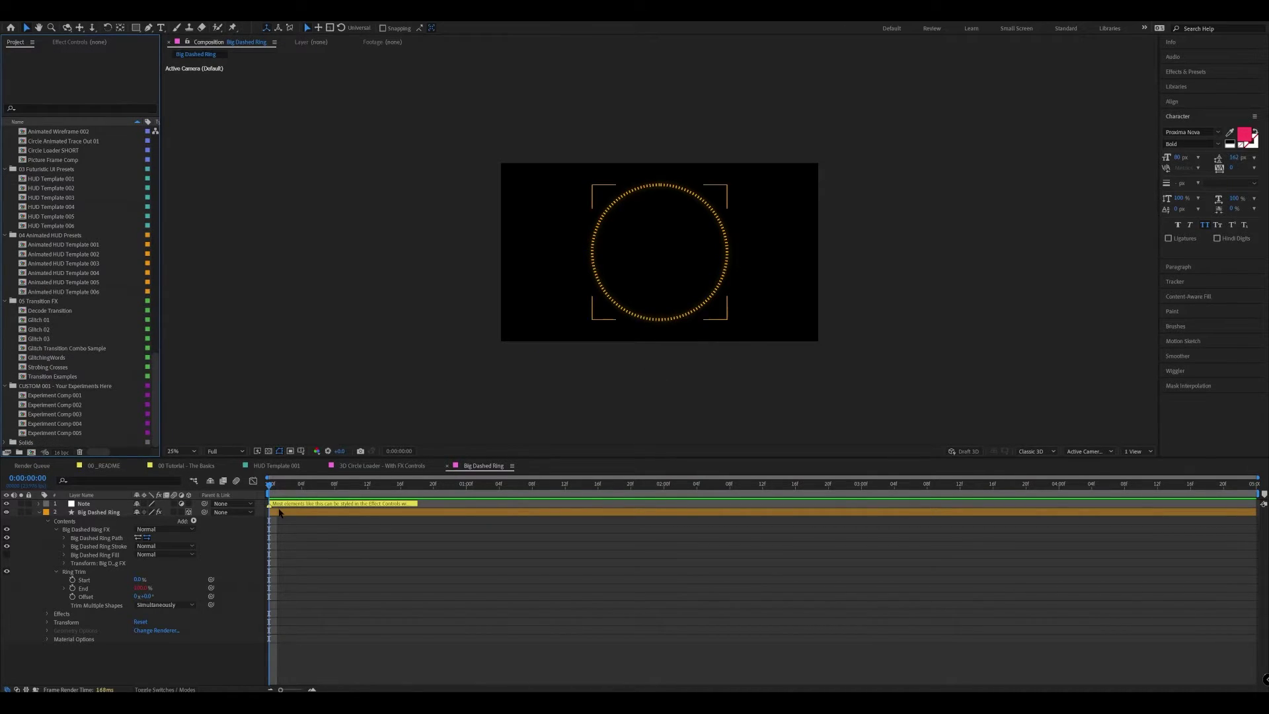
# Locate Big Dashed Ring in the 01 Controllable Elements FX folder, and show the effect controls of its Big Dashed Ring layer
pyautogui.scroll(15, 76, 201)
pyautogui.click(74, 151)
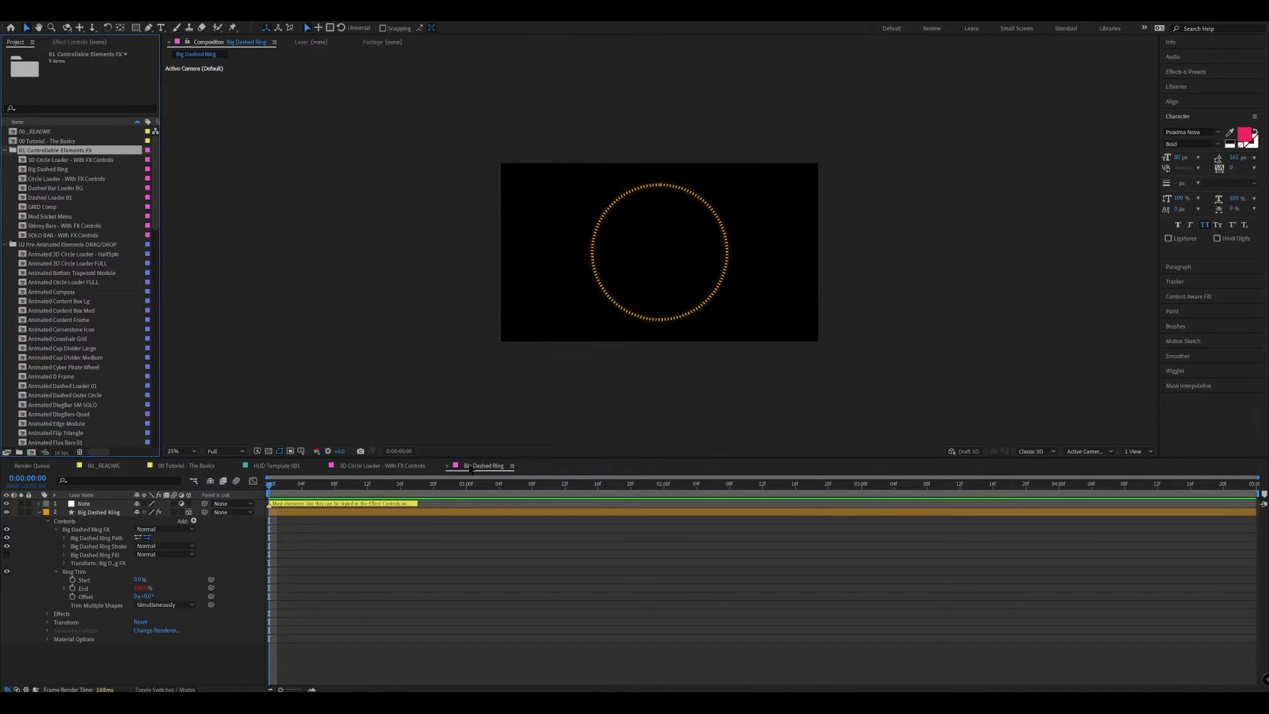
pyautogui.click(46, 169)
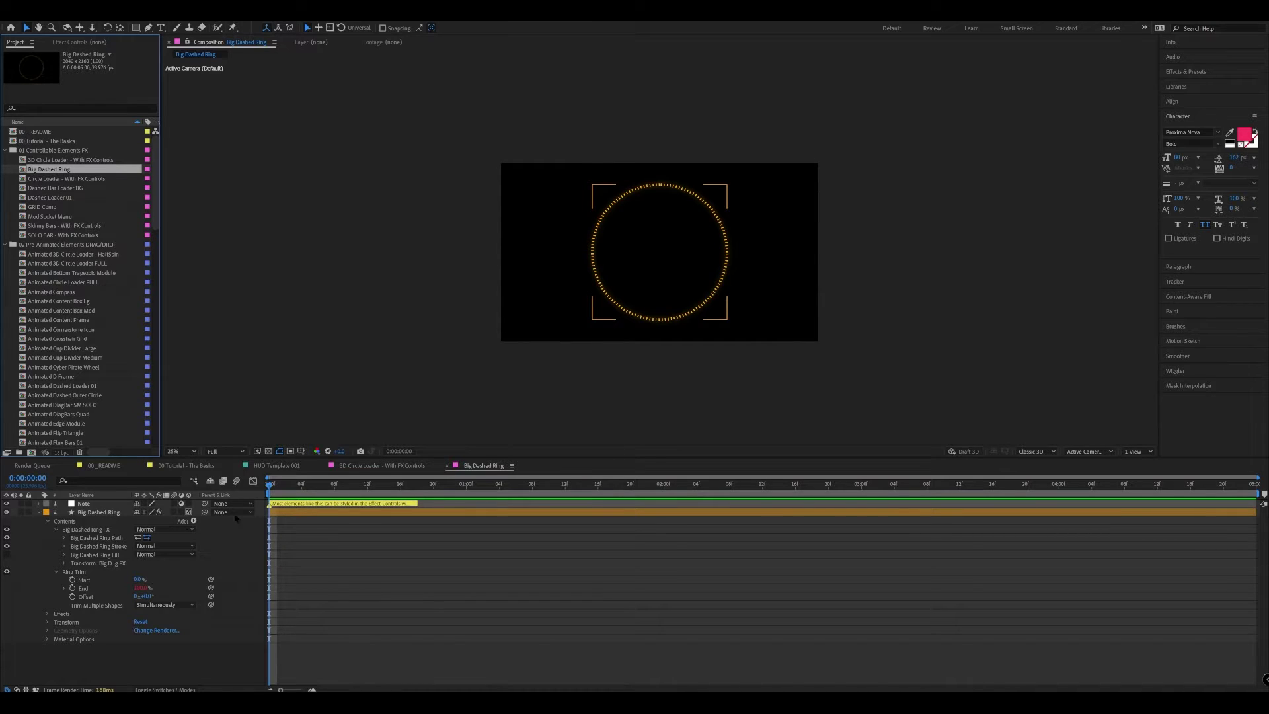
pyautogui.click(106, 513)
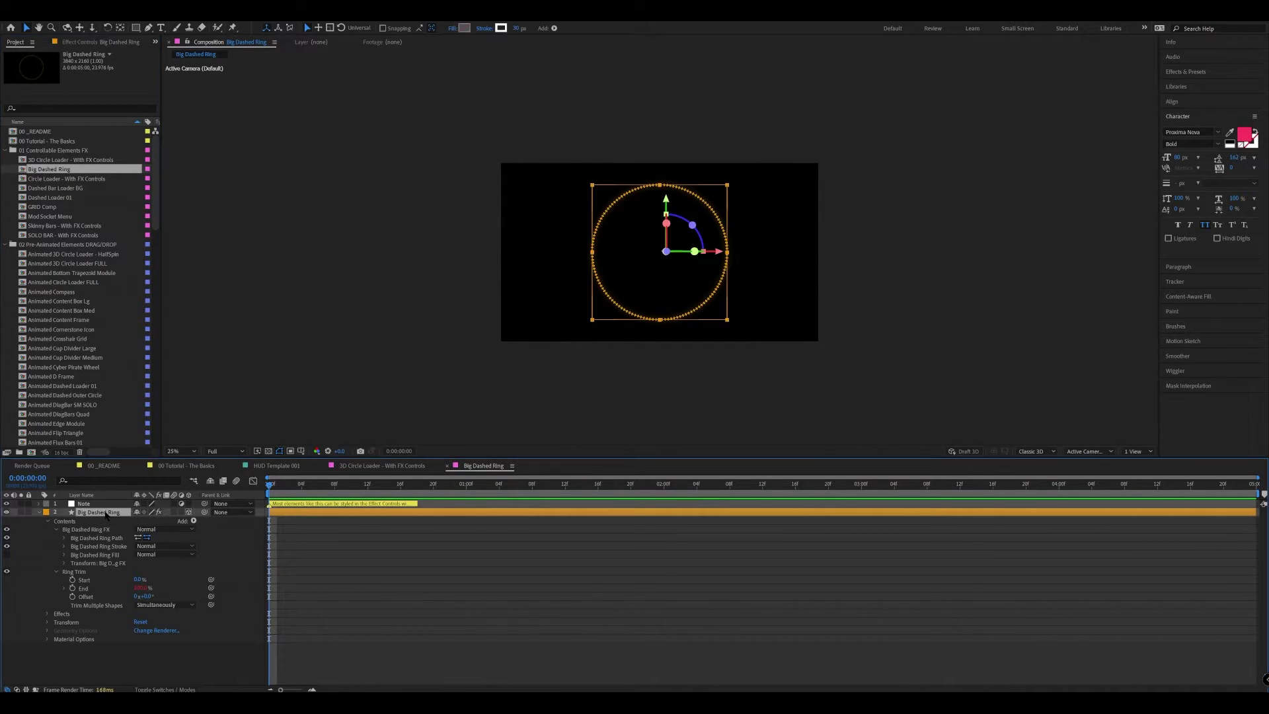
pyautogui.click(366, 567)
pyautogui.click(100, 514)
pyautogui.click(96, 43)
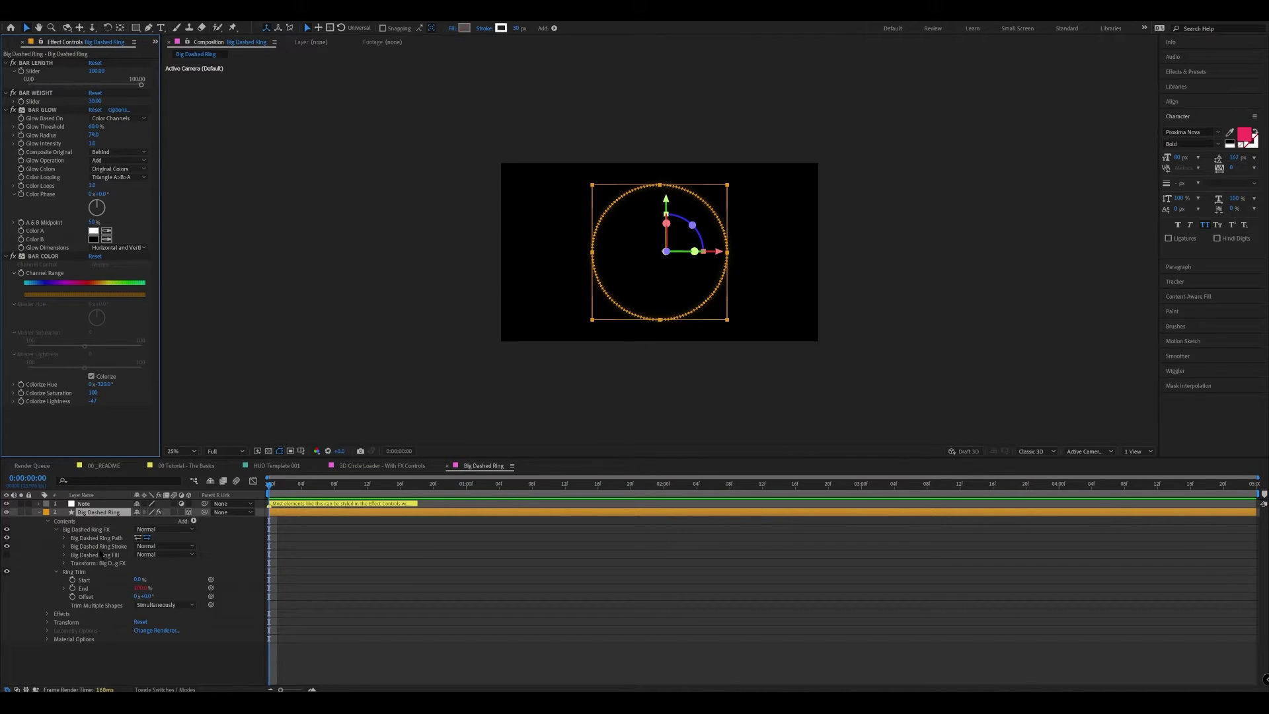
# Expand the Big Dashed Ring Path properties, try a larger ring size, and undo the change
pyautogui.click(69, 531)
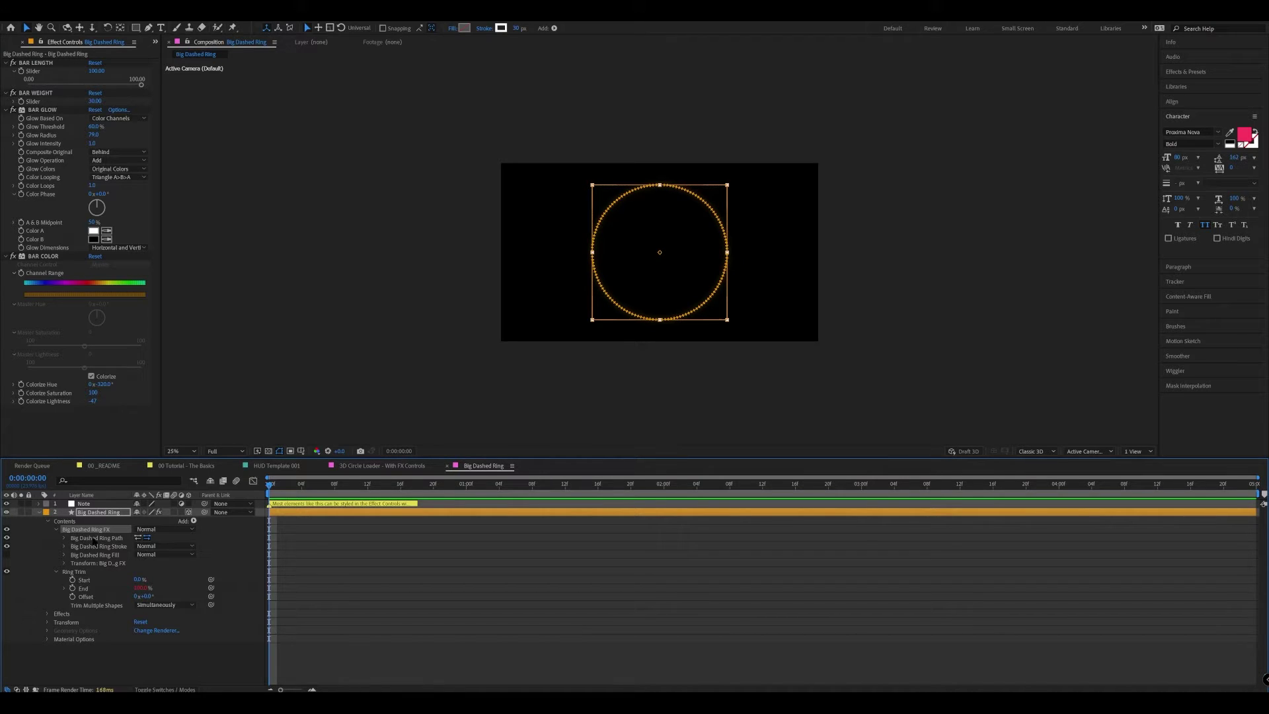
pyautogui.click(65, 538)
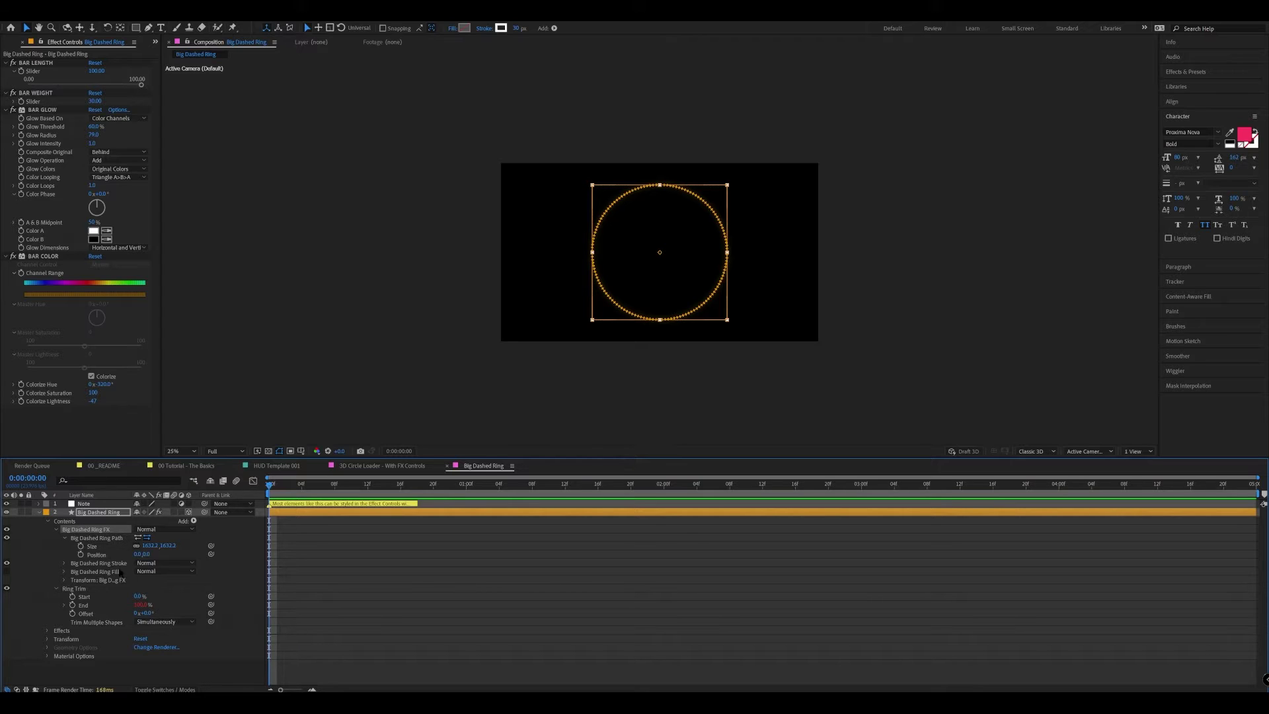
pyautogui.moveTo(151, 545); pyautogui.dragTo(193, 543)
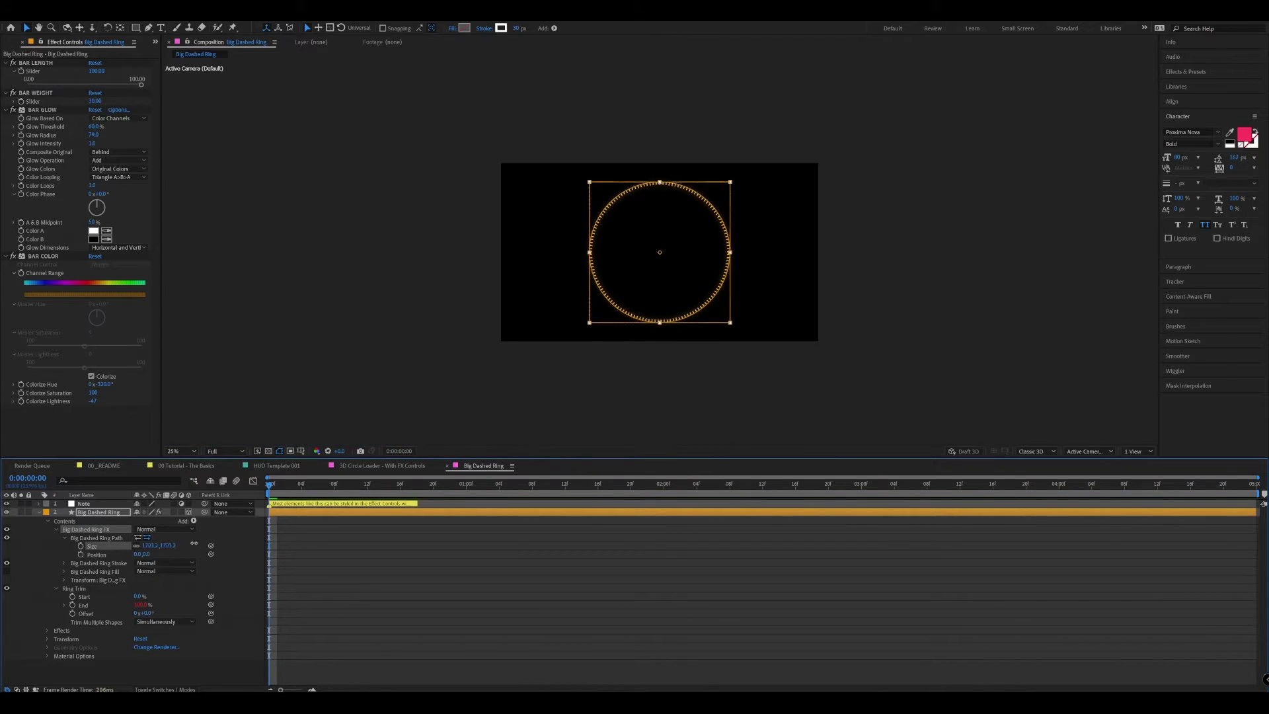
pyautogui.hotkey('ctrl', 'z')
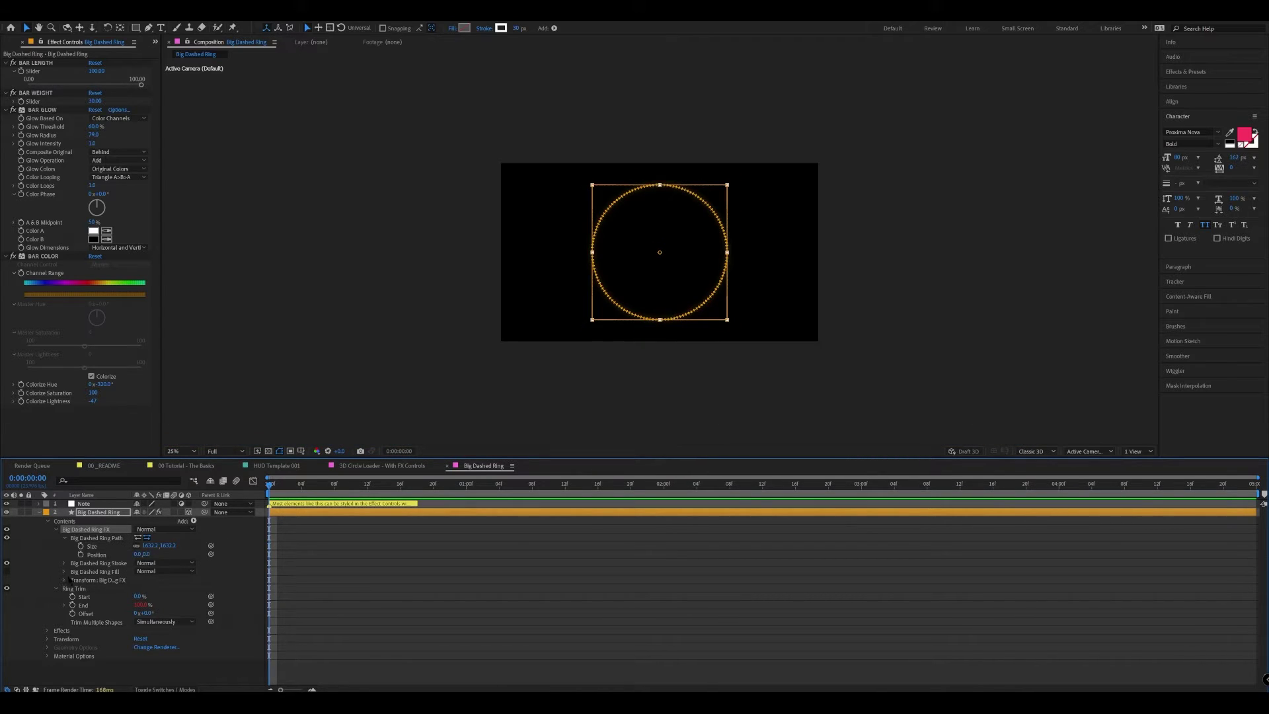
pyautogui.press('F2')
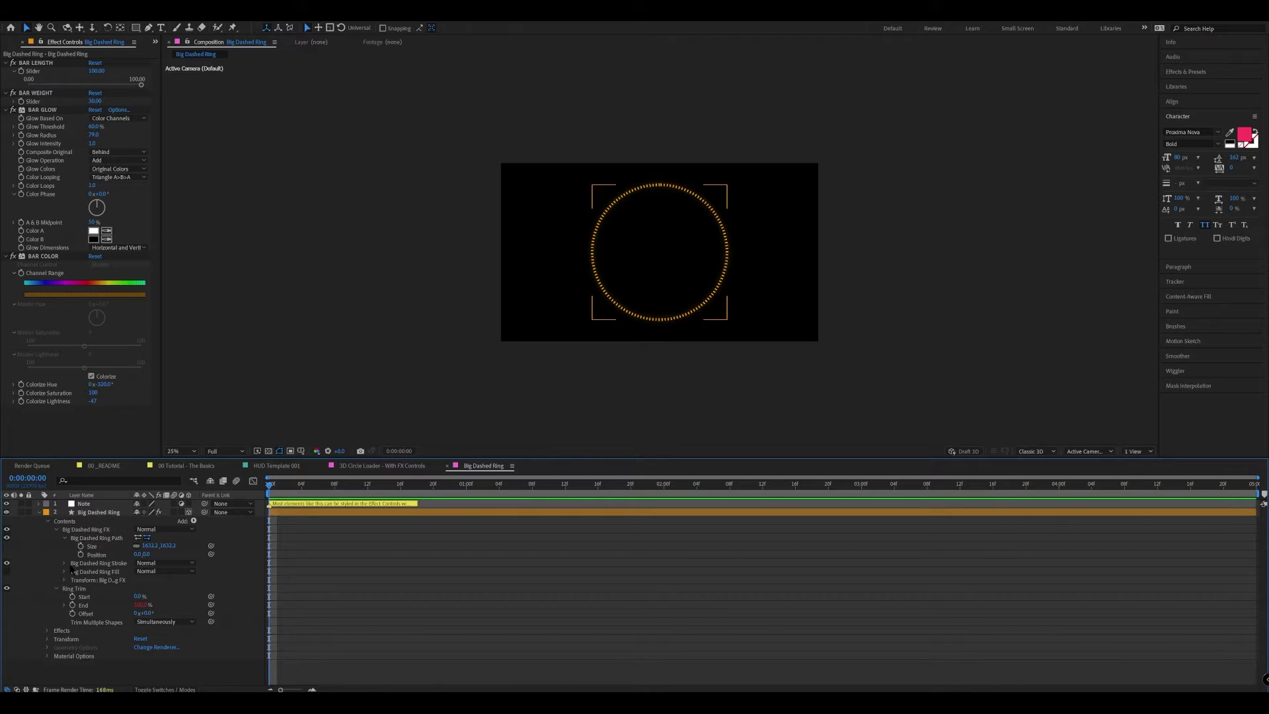
# Expand the Big Dashed Ring Stroke's Dashes, try different dash and gap values, and undo the changes
pyautogui.click(65, 563)
pyautogui.scroll(-3, 35, 598)
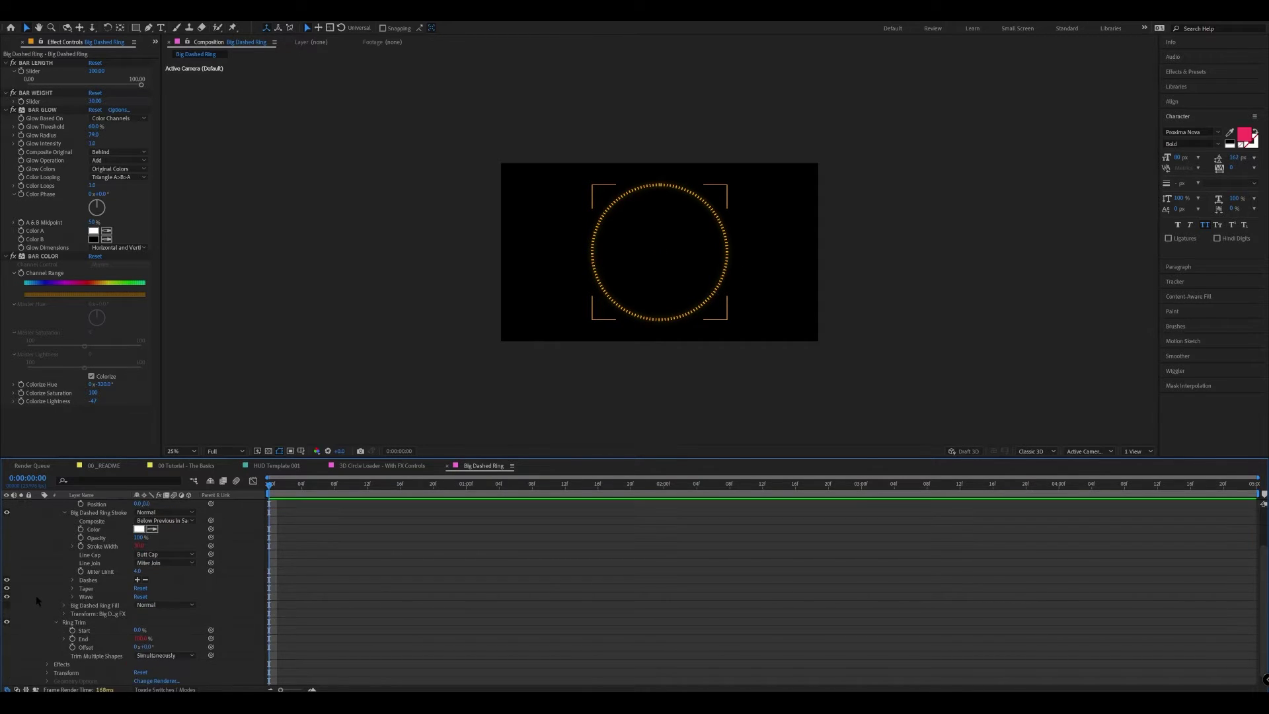
pyautogui.click(72, 580)
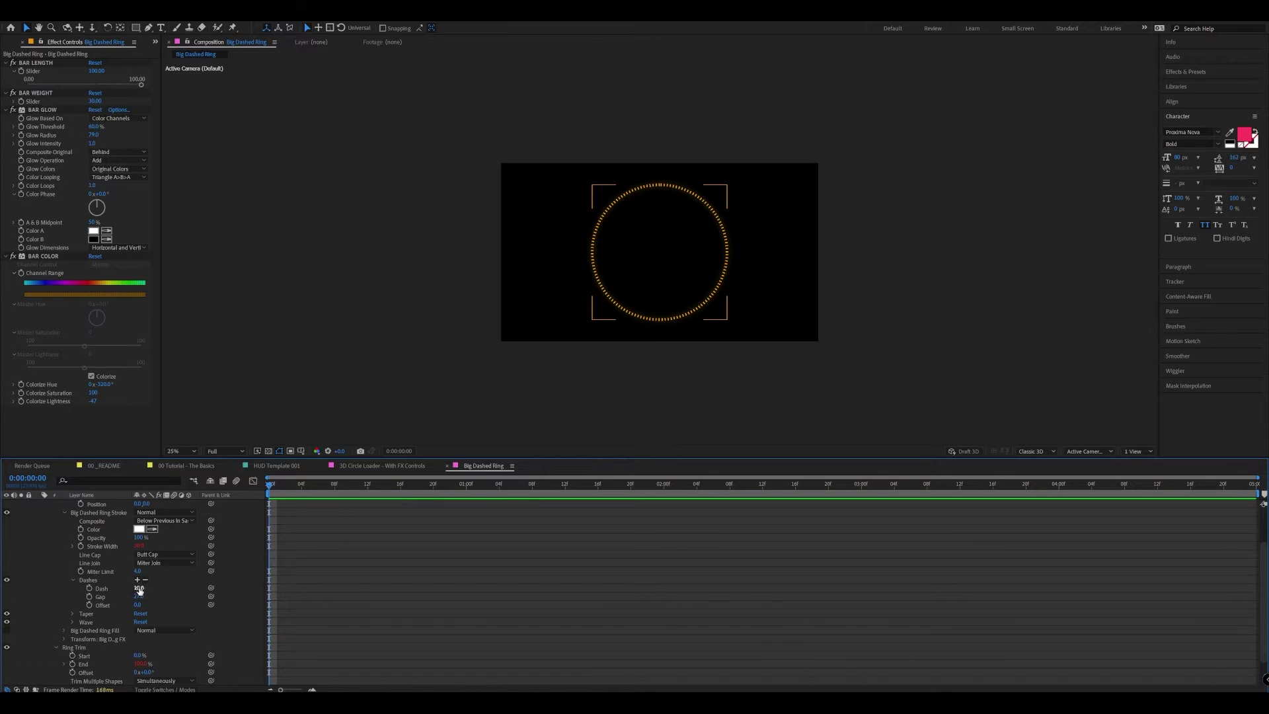
pyautogui.moveTo(138, 587); pyautogui.dragTo(184, 597)
pyautogui.hotkey('ctrl', 'z')
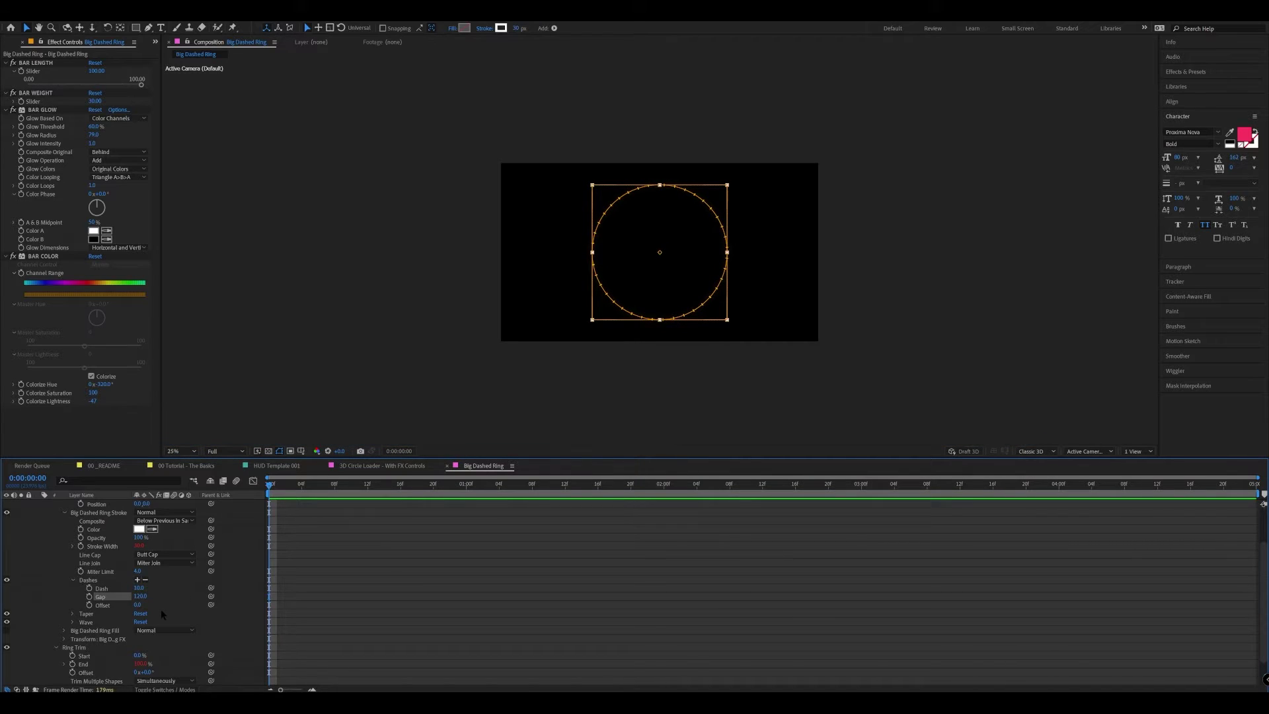
pyautogui.hotkey('ctrl', 'z')
# Try a stroke taper with 44% start length and 100% end length, undo it, and collapse the path and stroke groups
pyautogui.scroll(-1, 119, 595)
pyautogui.click(72, 579)
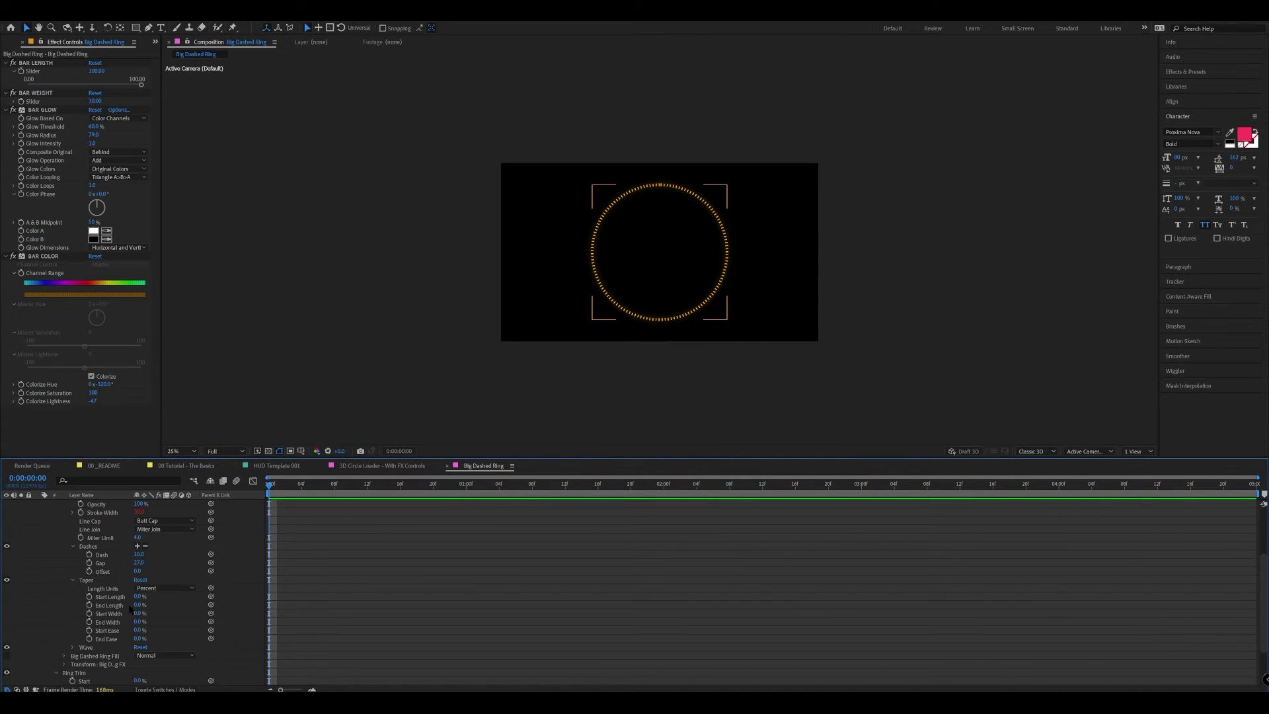
pyautogui.moveTo(139, 596); pyautogui.dragTo(159, 598)
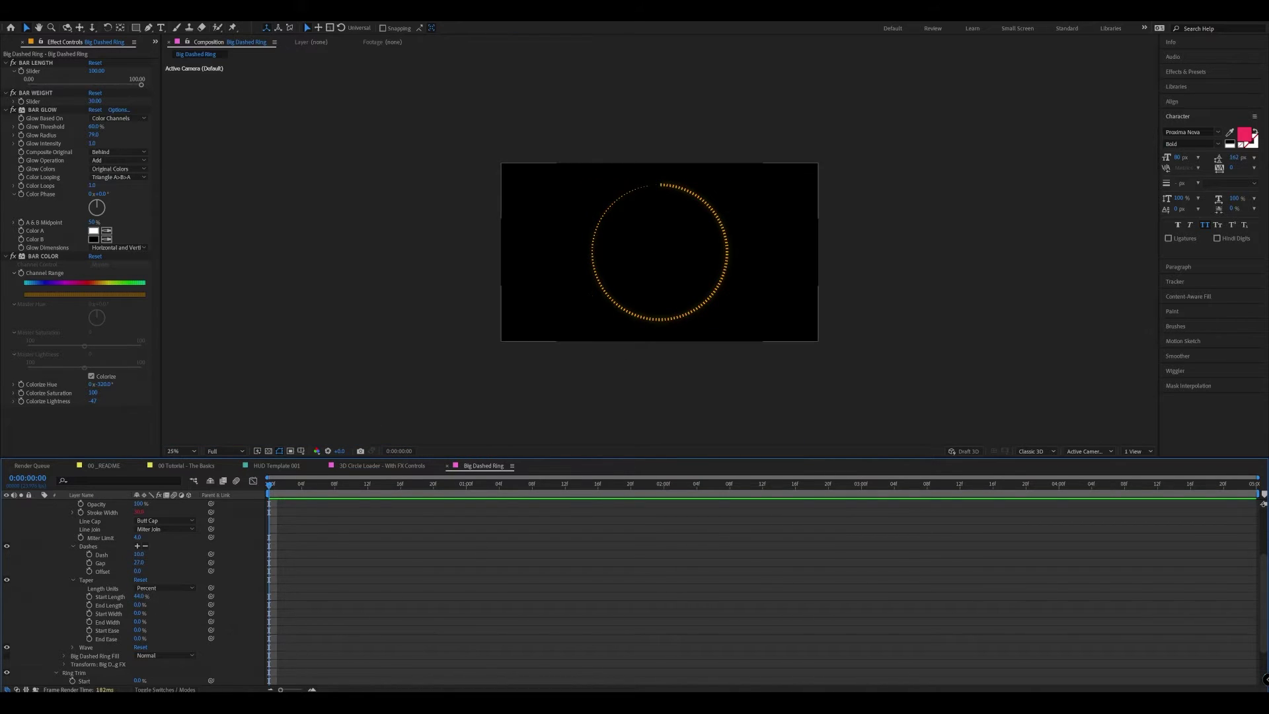
pyautogui.click(138, 605)
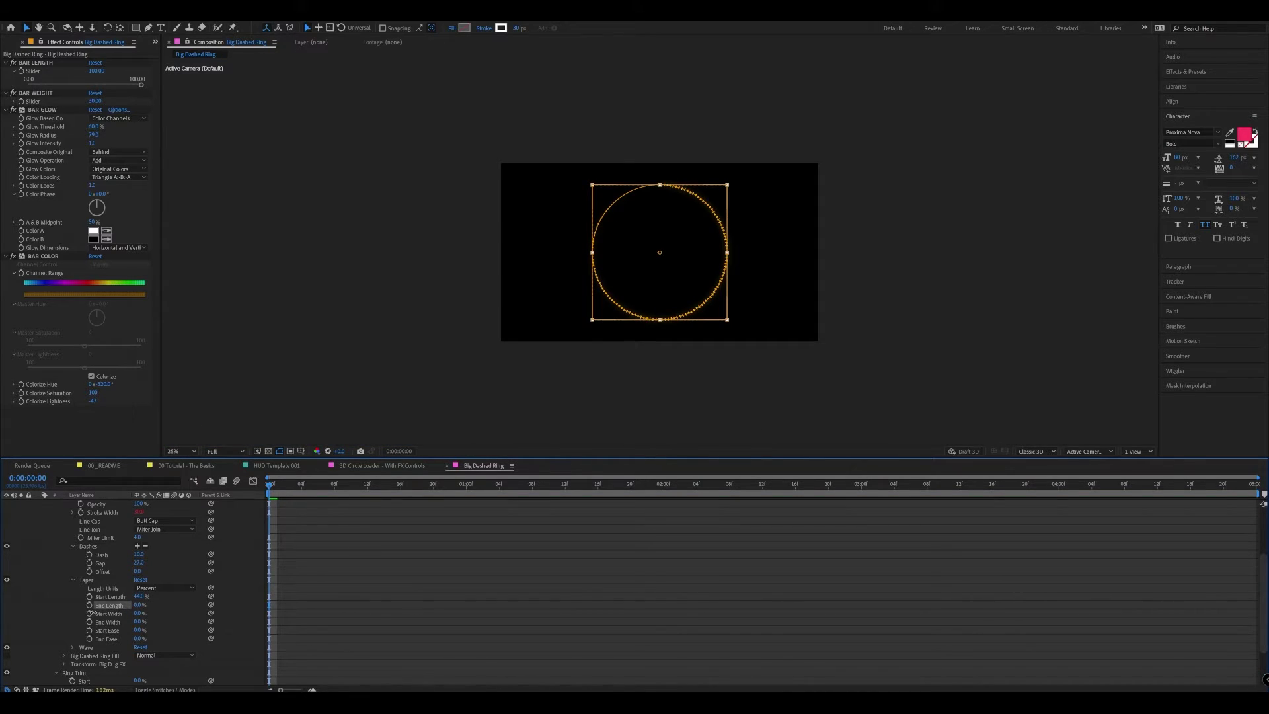
pyautogui.moveTo(137, 604); pyautogui.dragTo(151, 604)
pyautogui.click(377, 603)
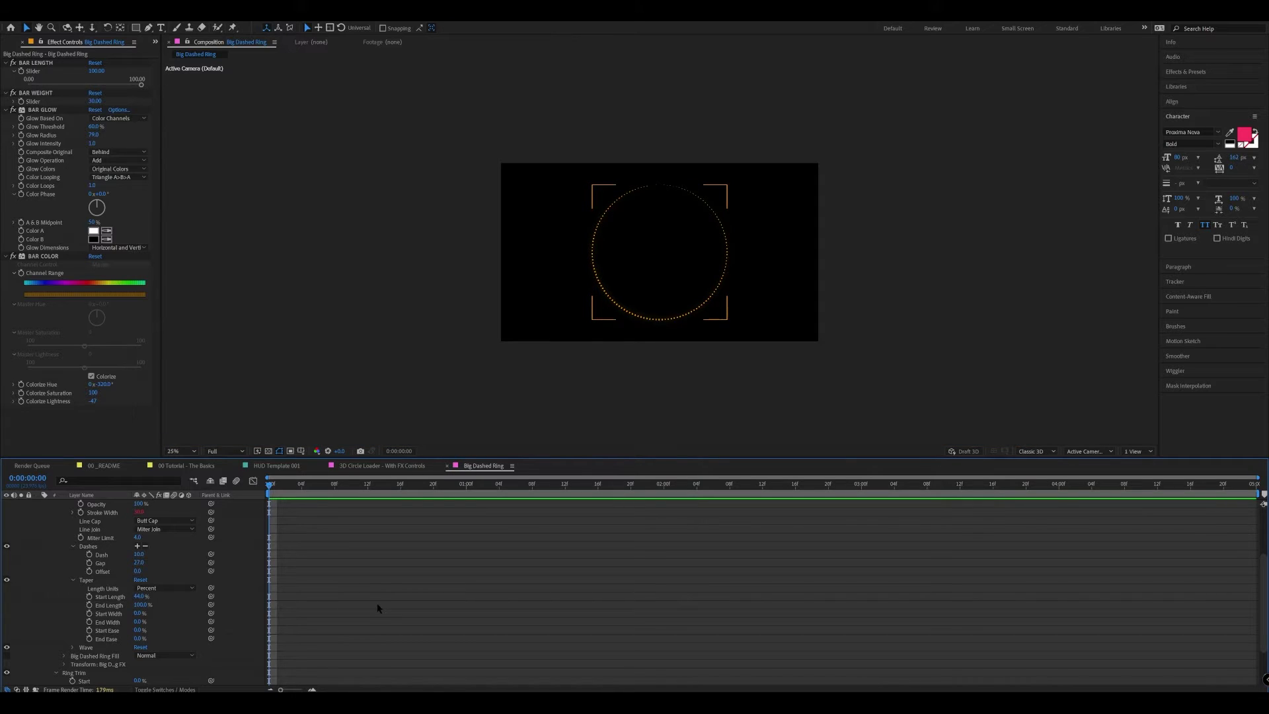
pyautogui.scroll(5, 50, 605)
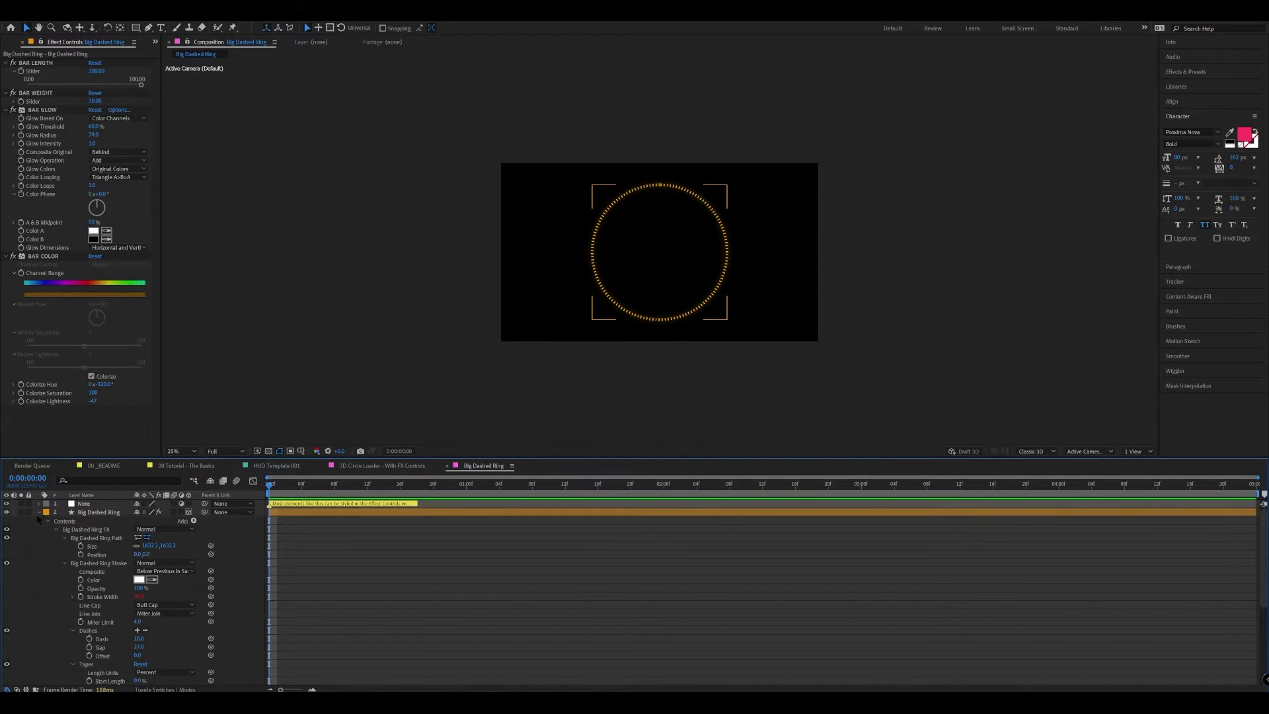
pyautogui.click(65, 538)
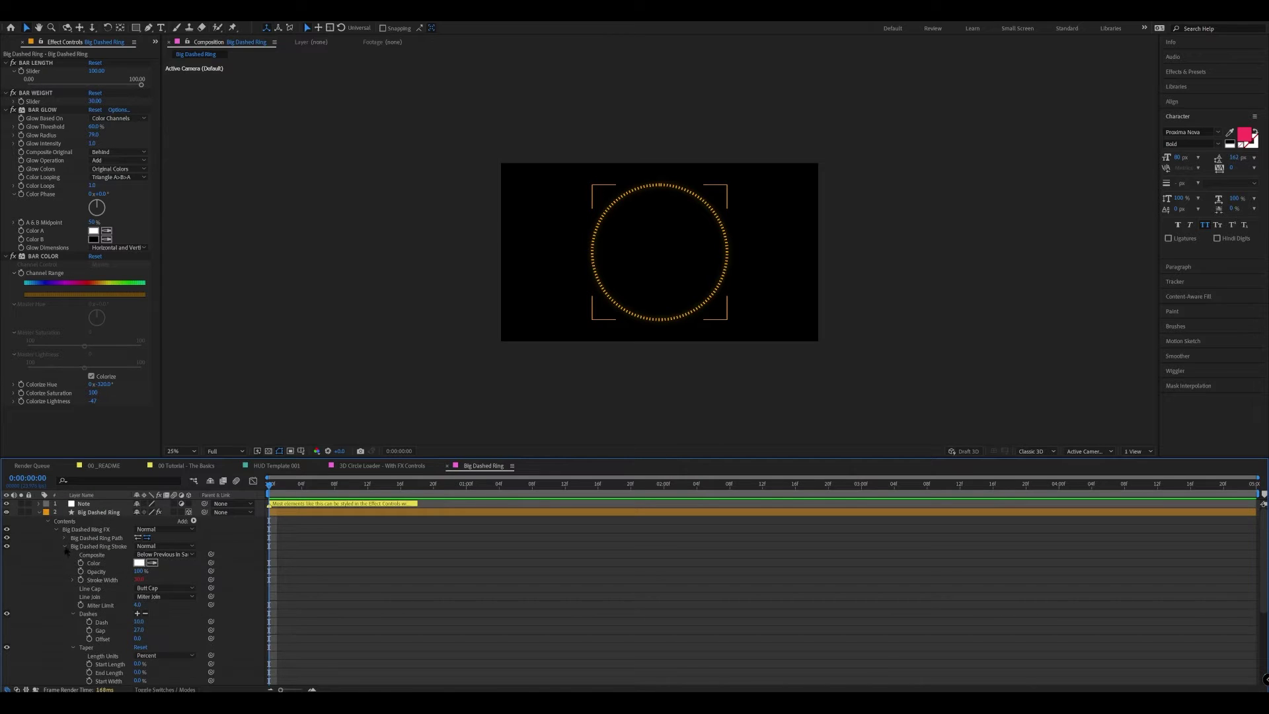
pyautogui.click(64, 547)
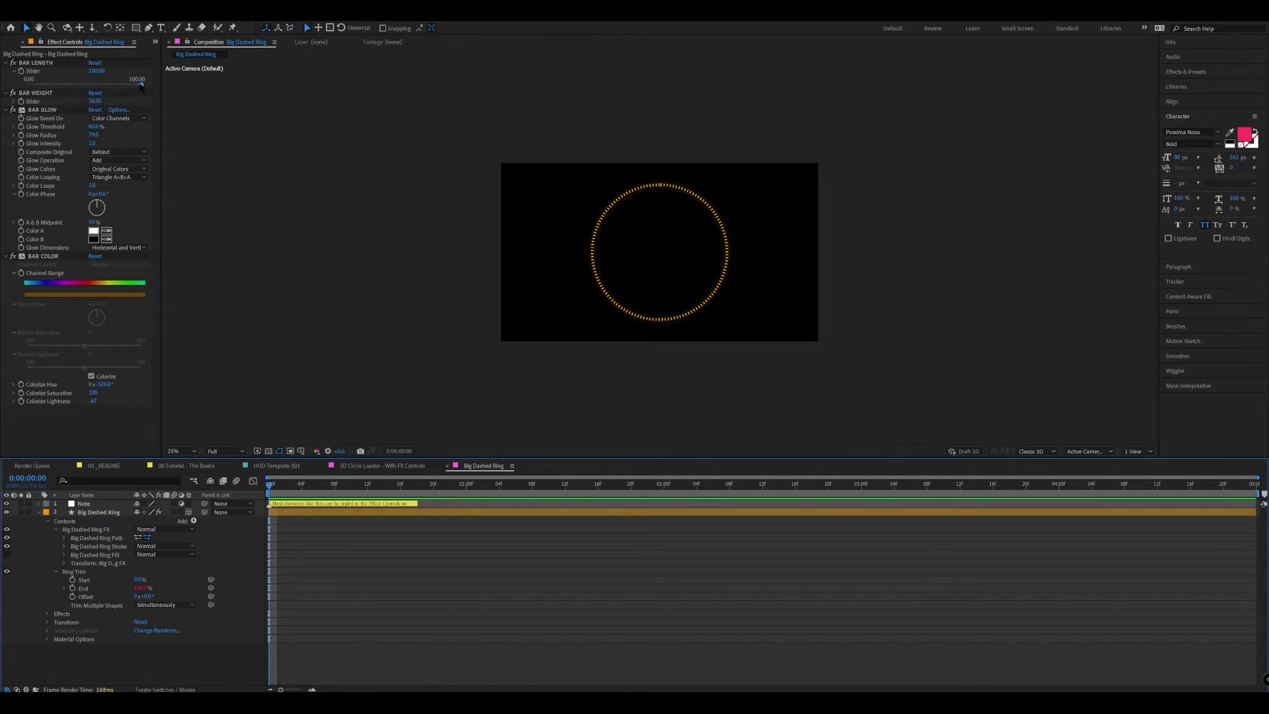
# Shorten the ring with the BAR LENGTH slider and reset it, and shift the BAR COLOR colorize hue
pyautogui.moveTo(141, 85)
pyautogui.mouseDown()
pyautogui.moveTo(73, 87)
pyautogui.moveTo(120, 85)
pyautogui.mouseUp()
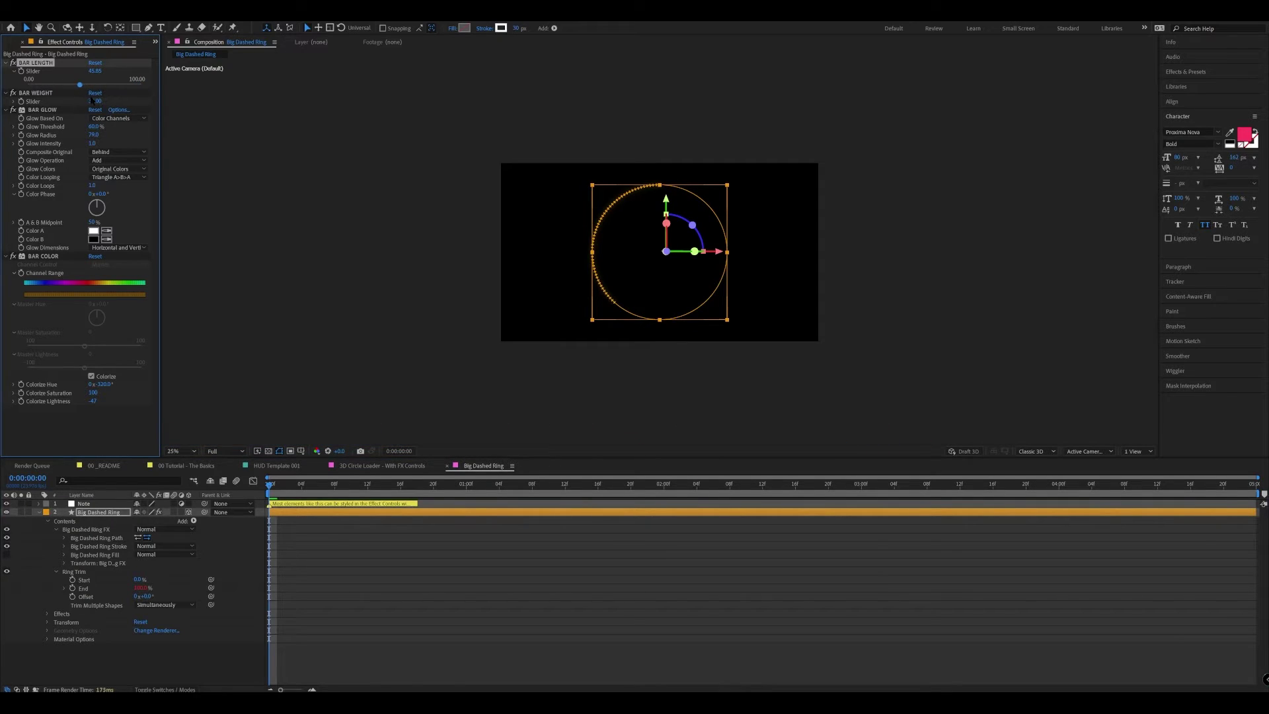
pyautogui.click(95, 63)
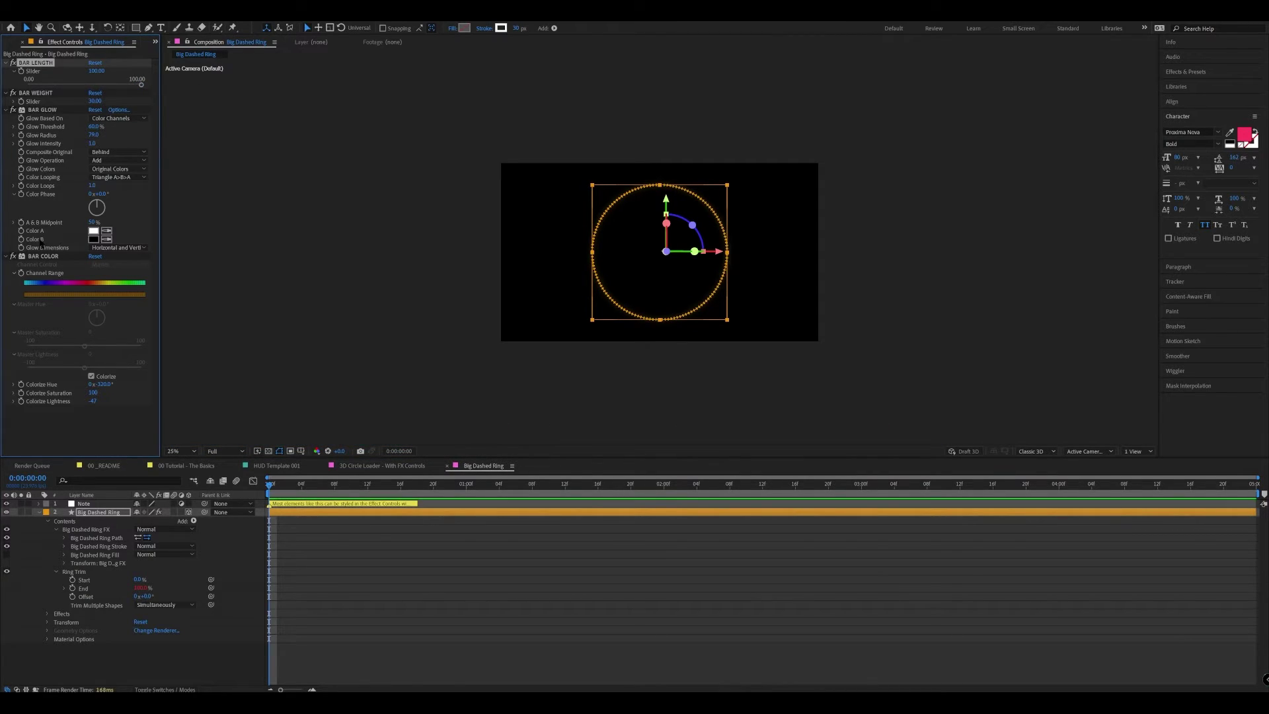
pyautogui.moveTo(99, 384); pyautogui.dragTo(17, 387)
pyautogui.click(403, 543)
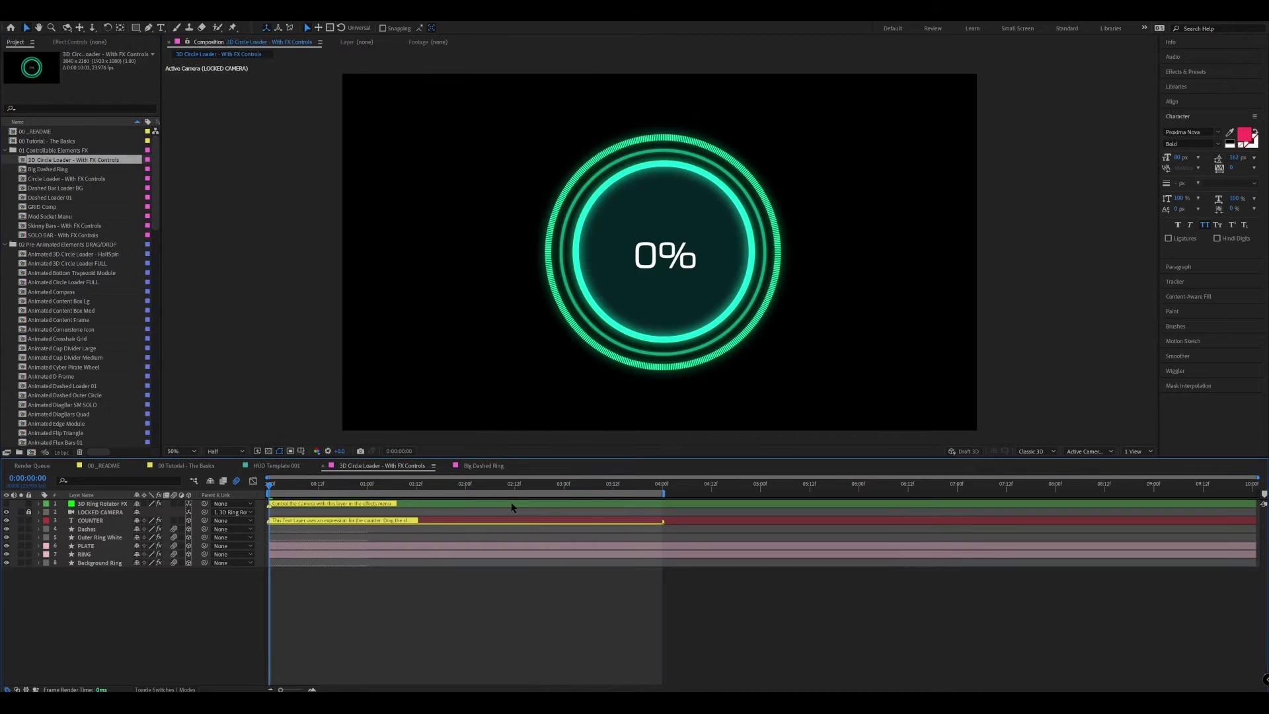
# Preview the 3D Circle Loader up to 0:00:01:13 and toggle the PLATE layer's visibility to compare, leaving it visible
pyautogui.moveTo(292, 488); pyautogui.dragTo(420, 484)
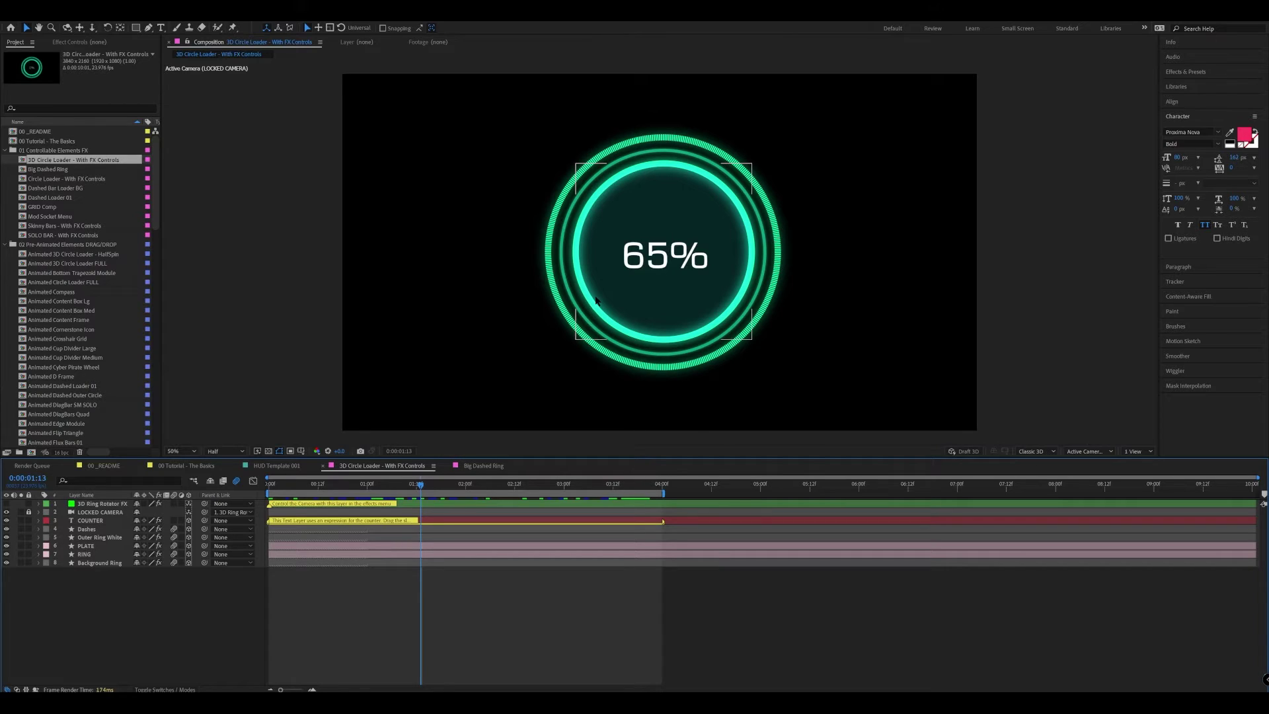
pyautogui.click(101, 544)
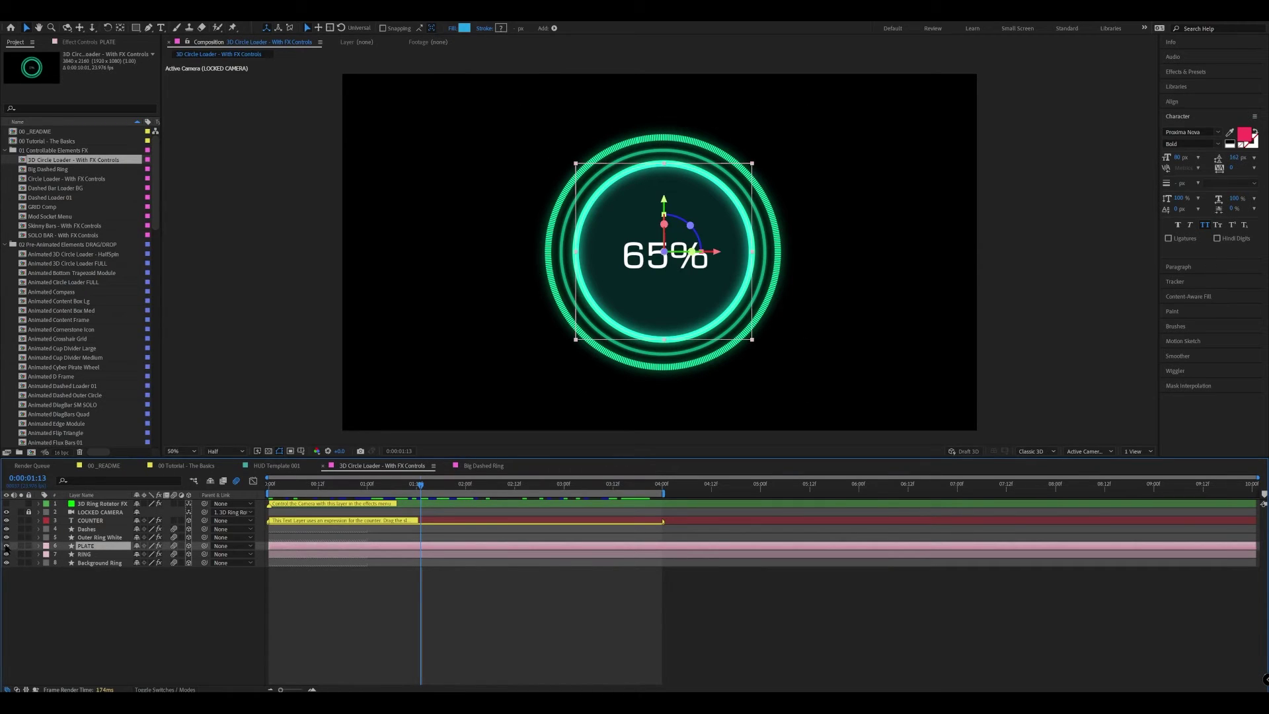
pyautogui.click(6, 546)
pyautogui.click(7, 546)
pyautogui.click(7, 546)
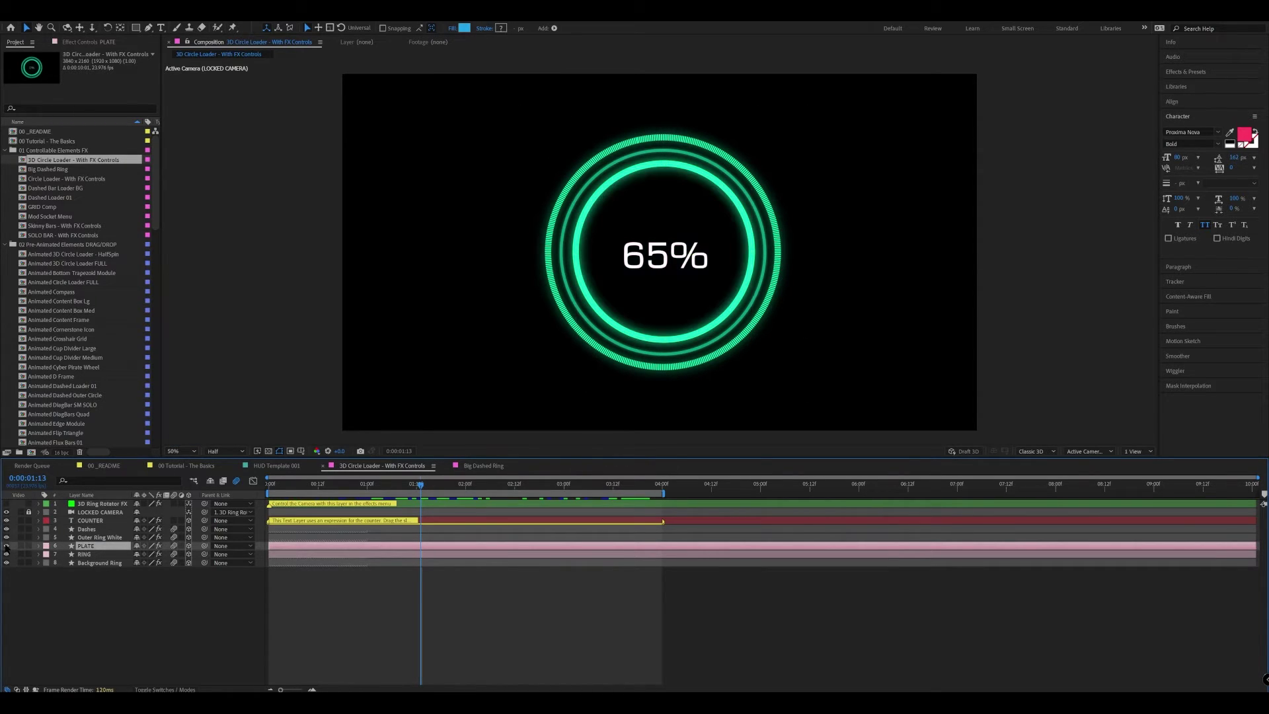
pyautogui.click(6, 546)
pyautogui.click(7, 546)
pyautogui.click(7, 546)
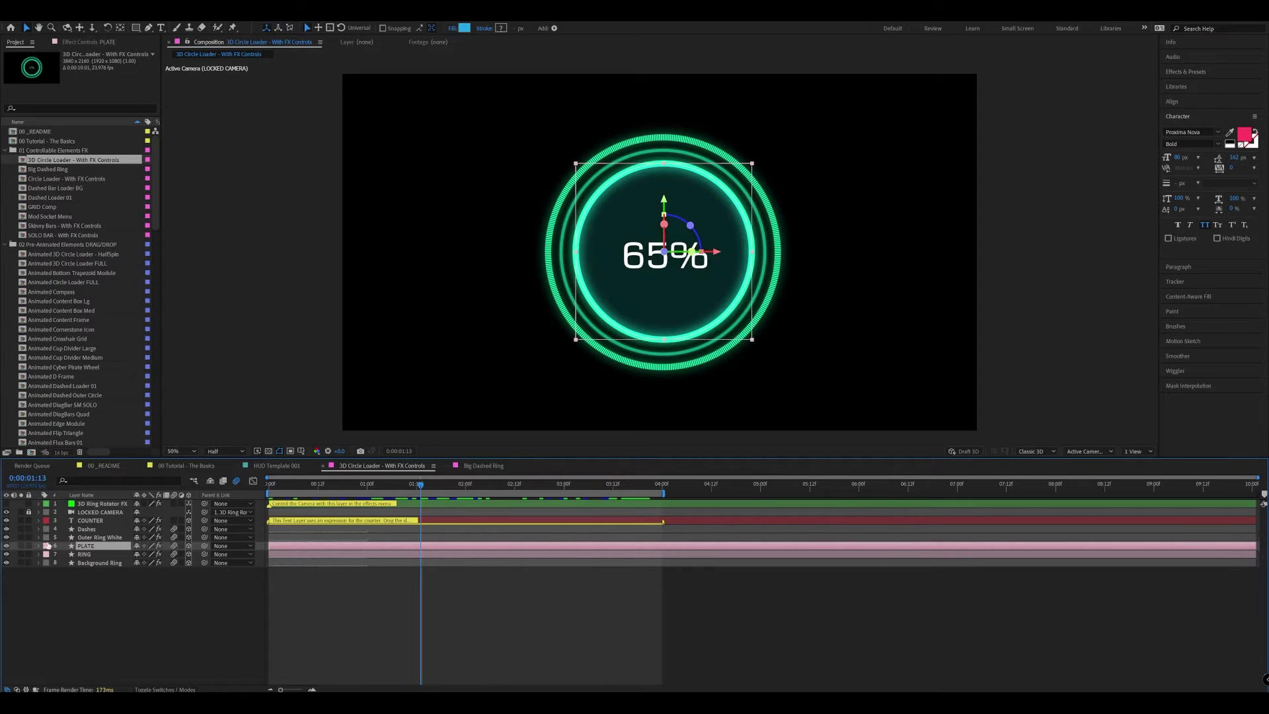
# Return the playhead to 0:00:00:00 and select the 3D Ring Rotator FX layer
pyautogui.moveTo(353, 488); pyautogui.dragTo(272, 487)
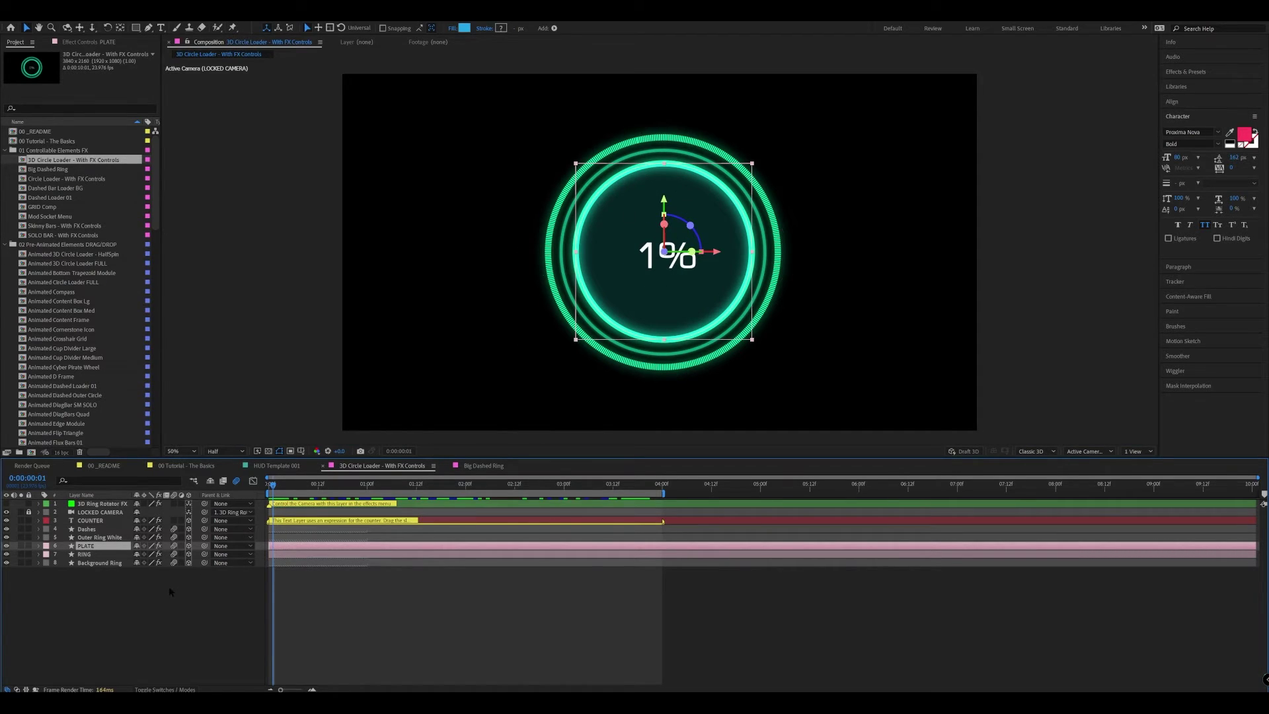
pyautogui.press('Home')
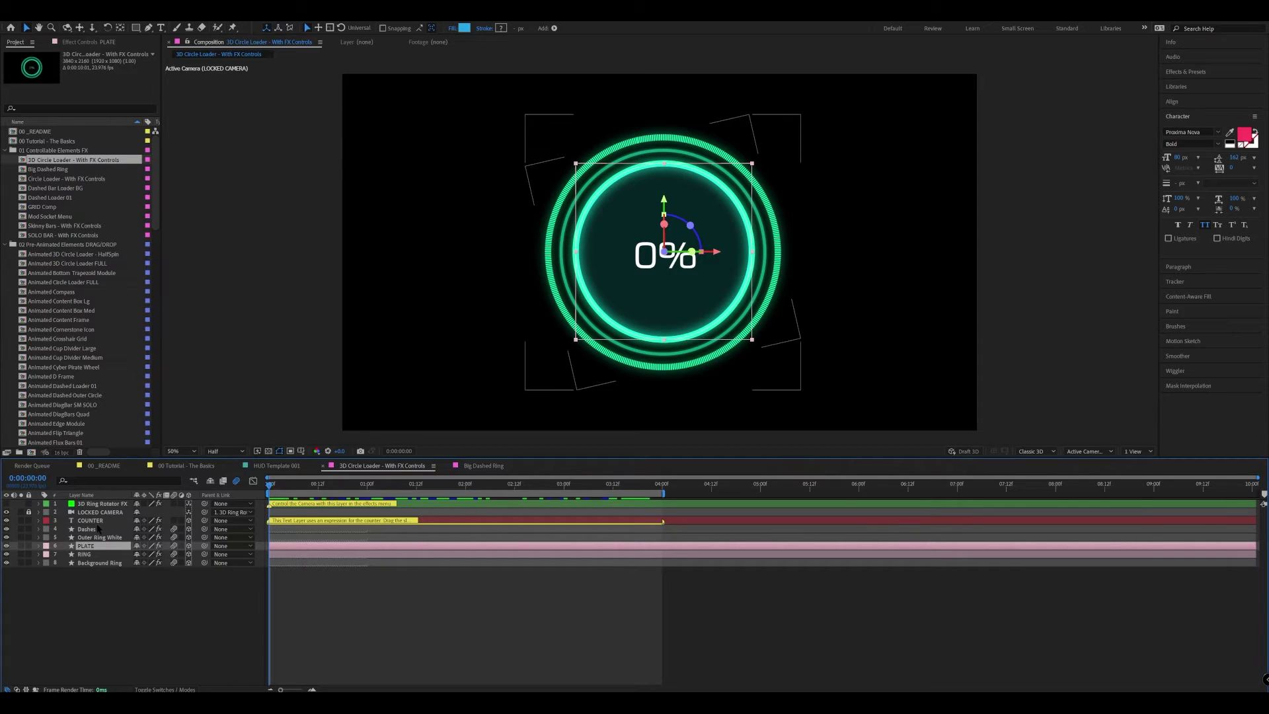
pyautogui.click(105, 505)
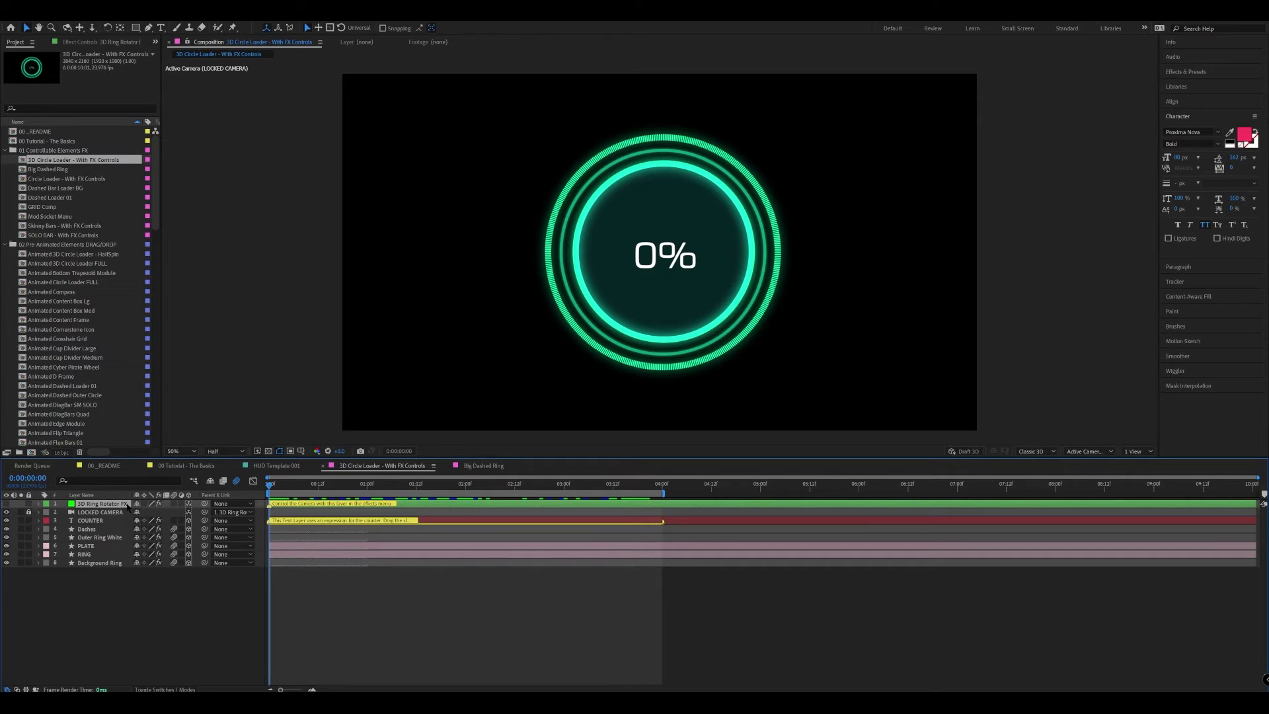
# Toggle the 3D Ring Rotator FX layer's visibility, leaving it hidden, and briefly reveal its rotation properties
pyautogui.click(6, 503)
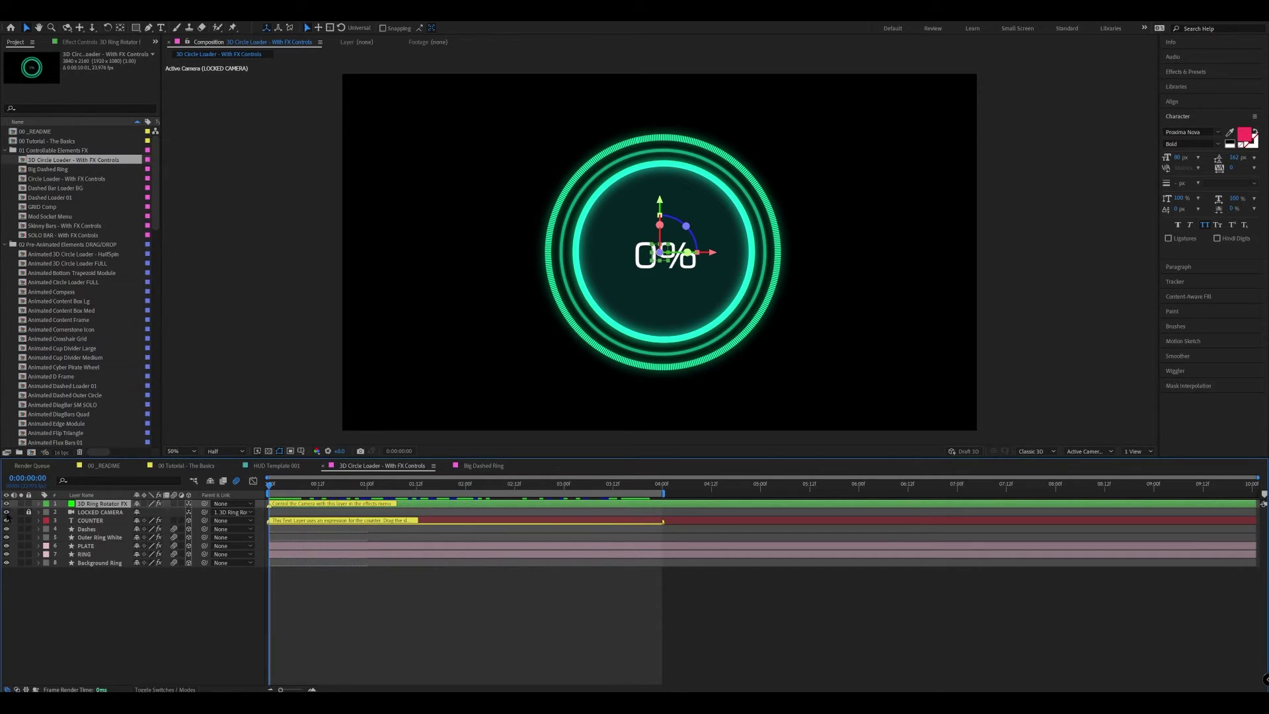
pyautogui.click(7, 503)
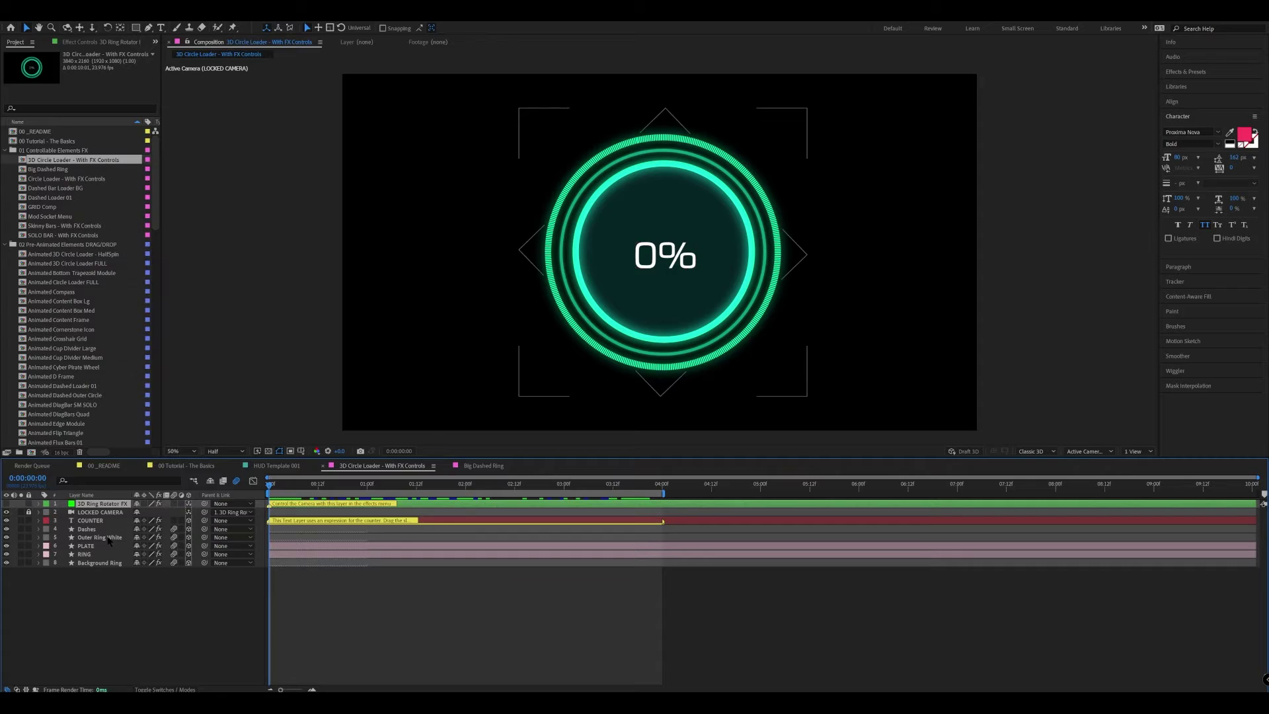
pyautogui.press('r')
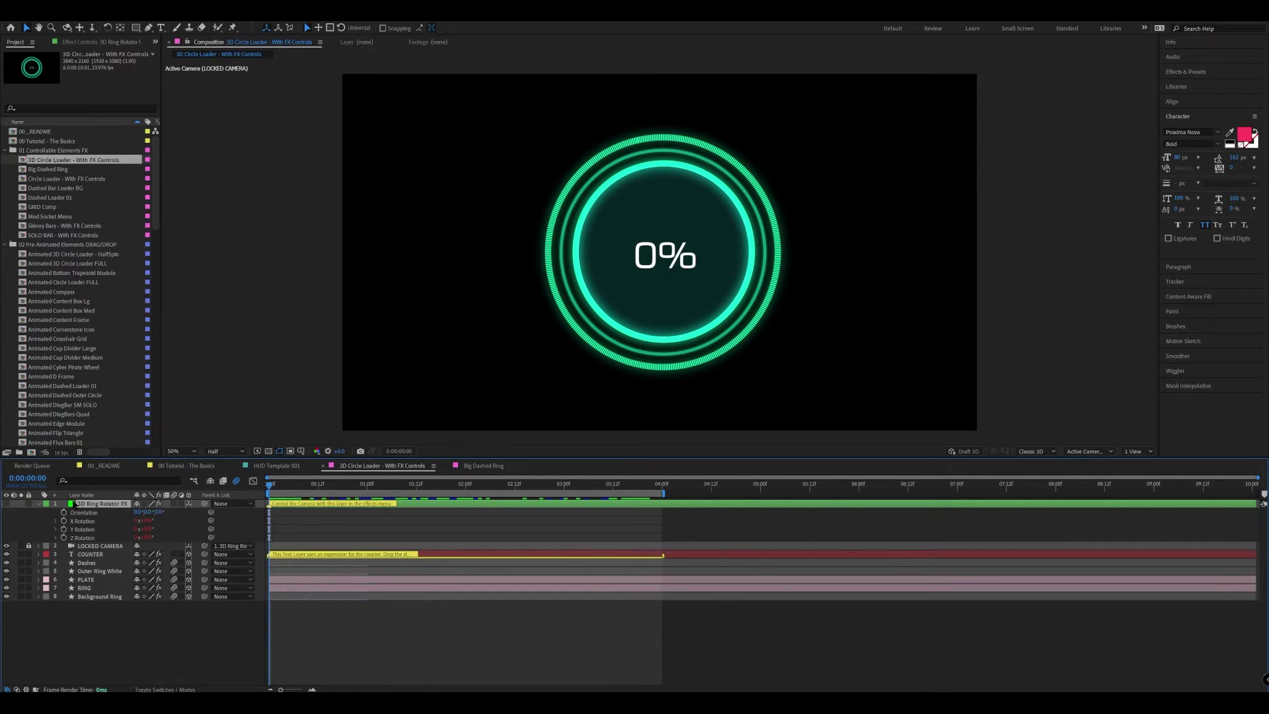
pyautogui.press('r')
# Tilt the loader with the 3D Ring Rotator FX layer's Rotate X, Y and Z angles, and reset all three
pyautogui.click(104, 42)
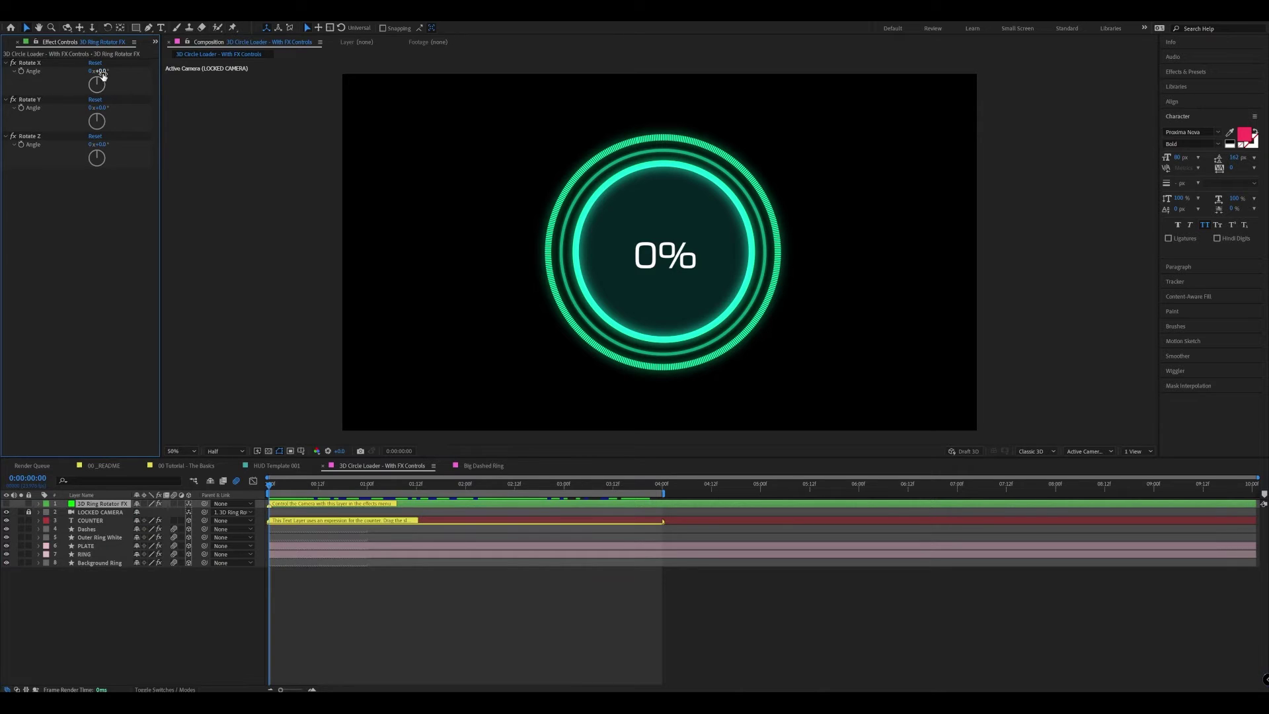
pyautogui.moveTo(108, 73); pyautogui.dragTo(69, 121)
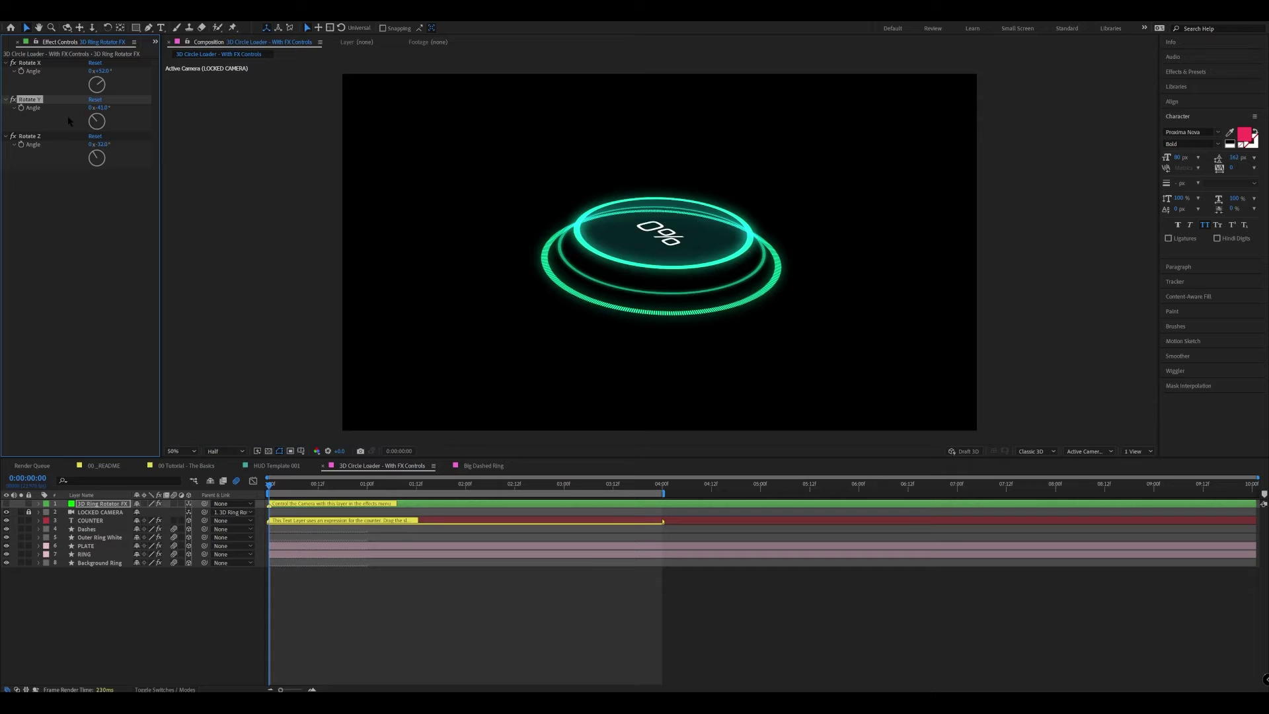
pyautogui.click(95, 63)
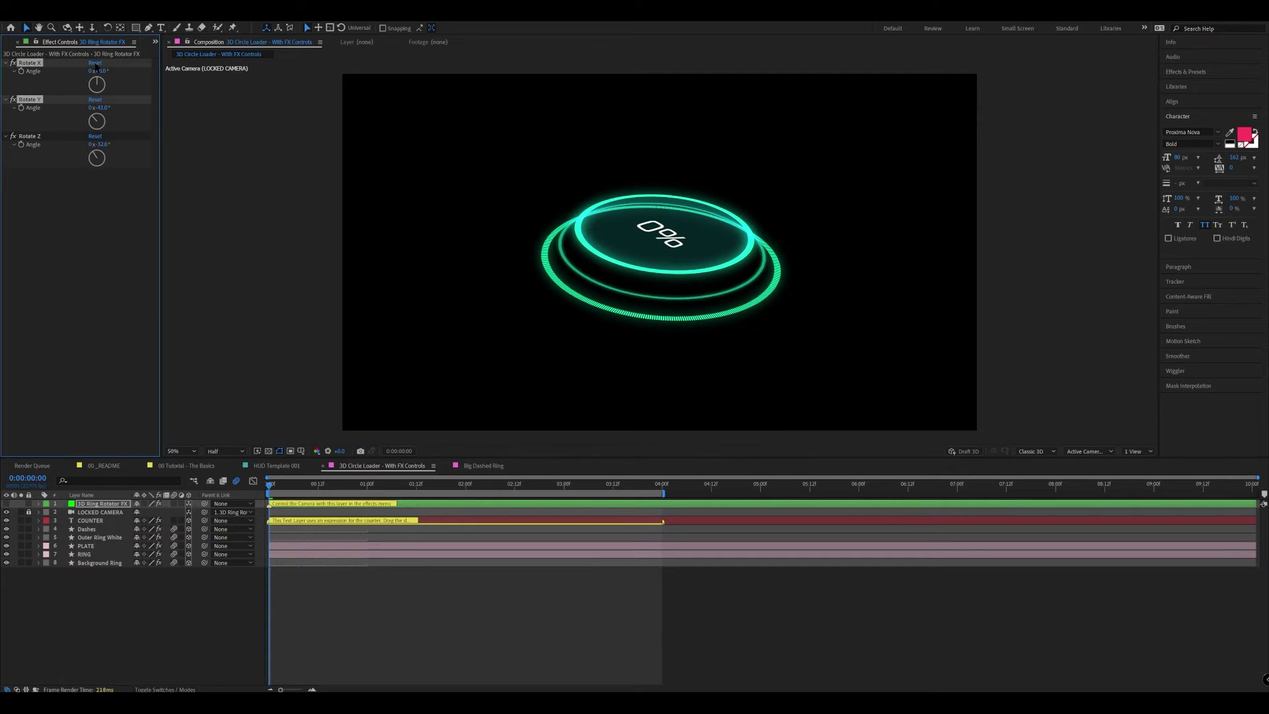
pyautogui.click(95, 135)
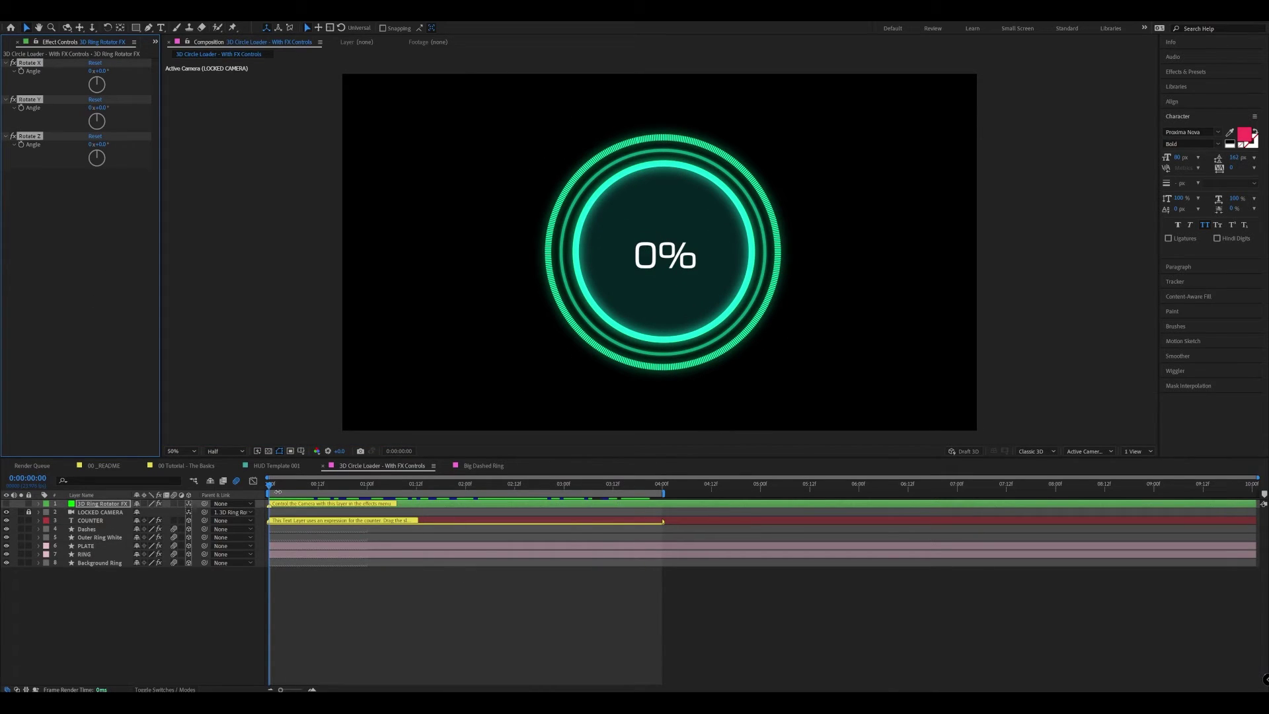
# Close the 3D Circle Loader, Big Dashed Ring and HUD Template 001 compositions, keeping 00_README and 00 Tutorial open
pyautogui.hotkey('ctrl', '0')
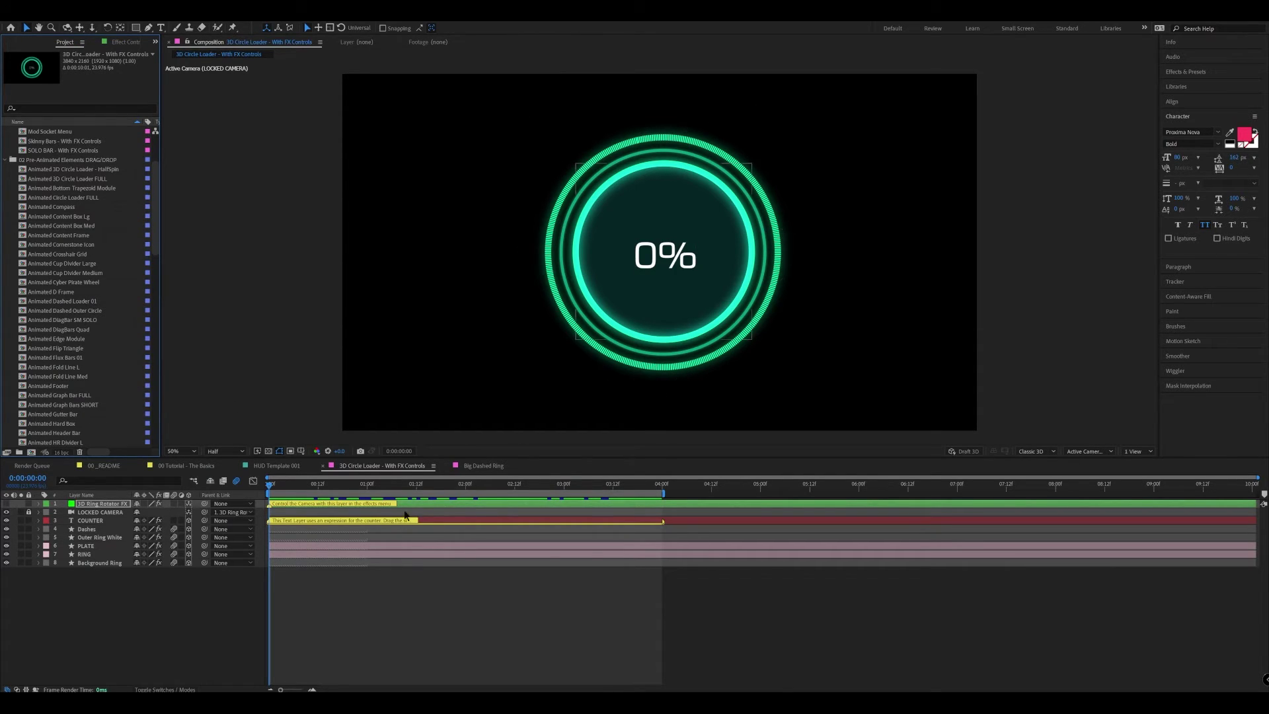
pyautogui.click(323, 466)
pyautogui.click(236, 466)
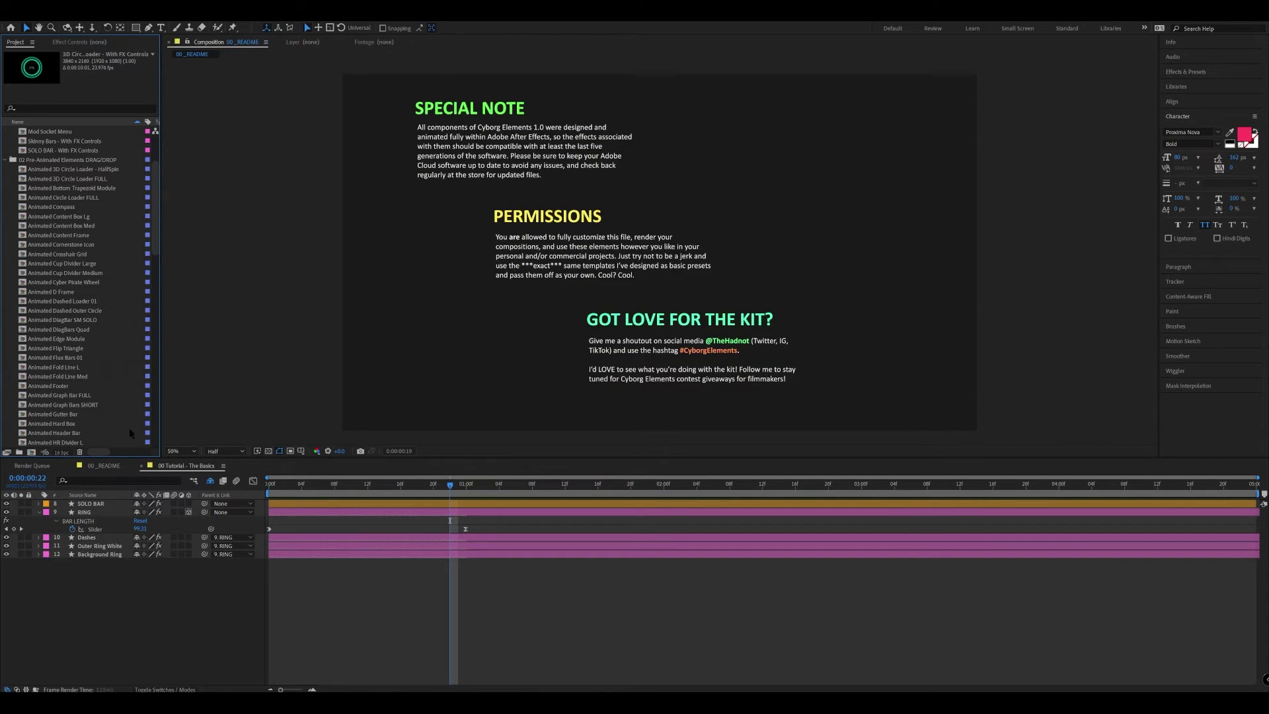
# Open Experiment Comp 002 from the CUSTOM 001 folder and hide its placeholder text layer
pyautogui.scroll(-15, 99, 383)
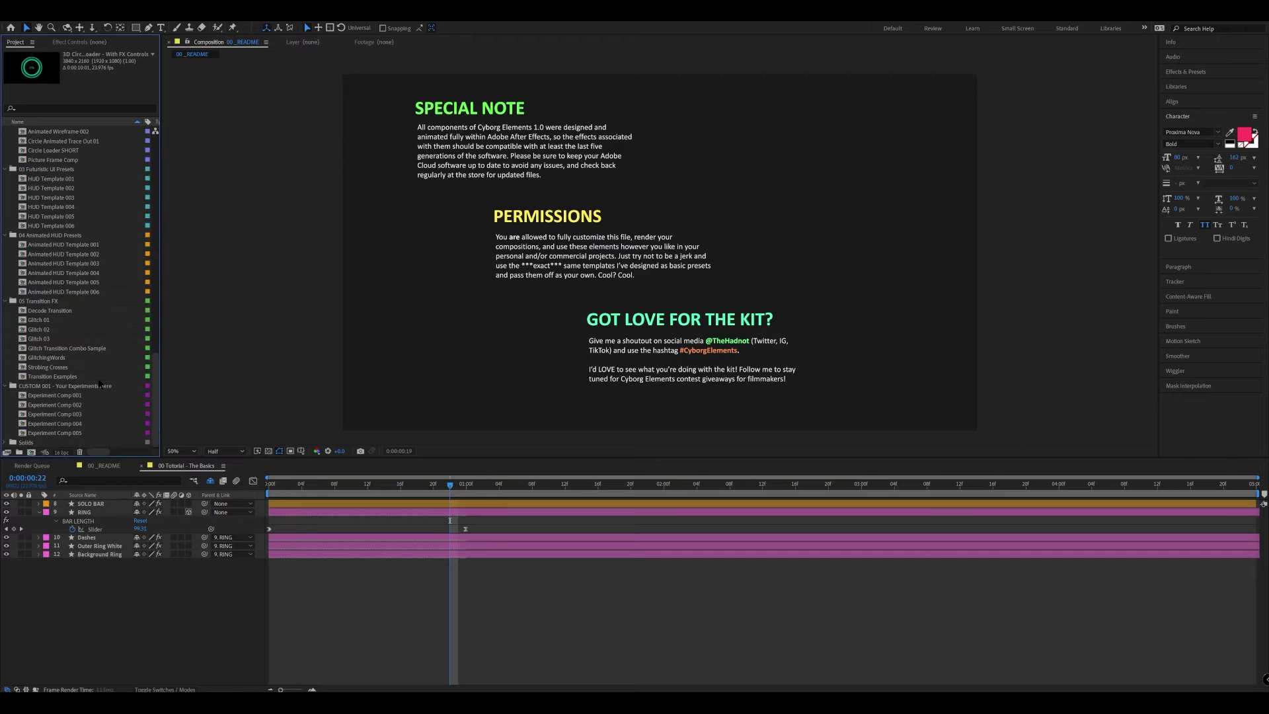
pyautogui.click(24, 407)
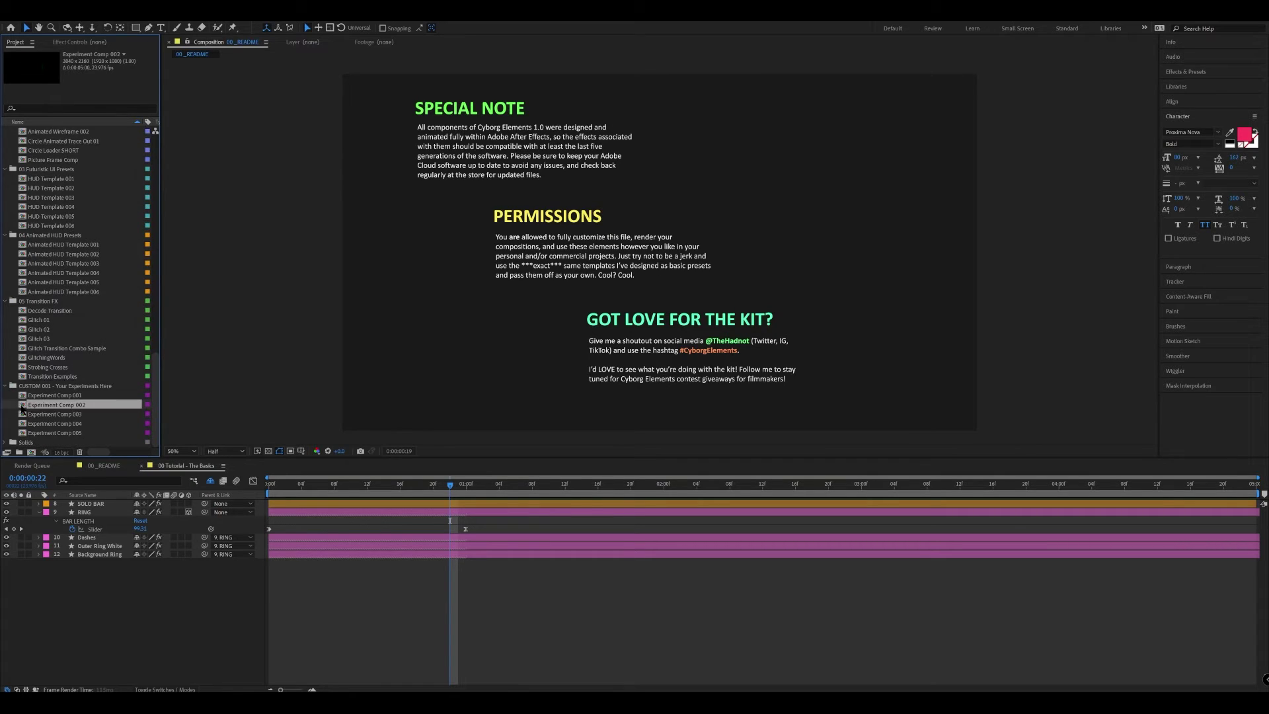
pyautogui.doubleClick(23, 406)
pyautogui.click(275, 541)
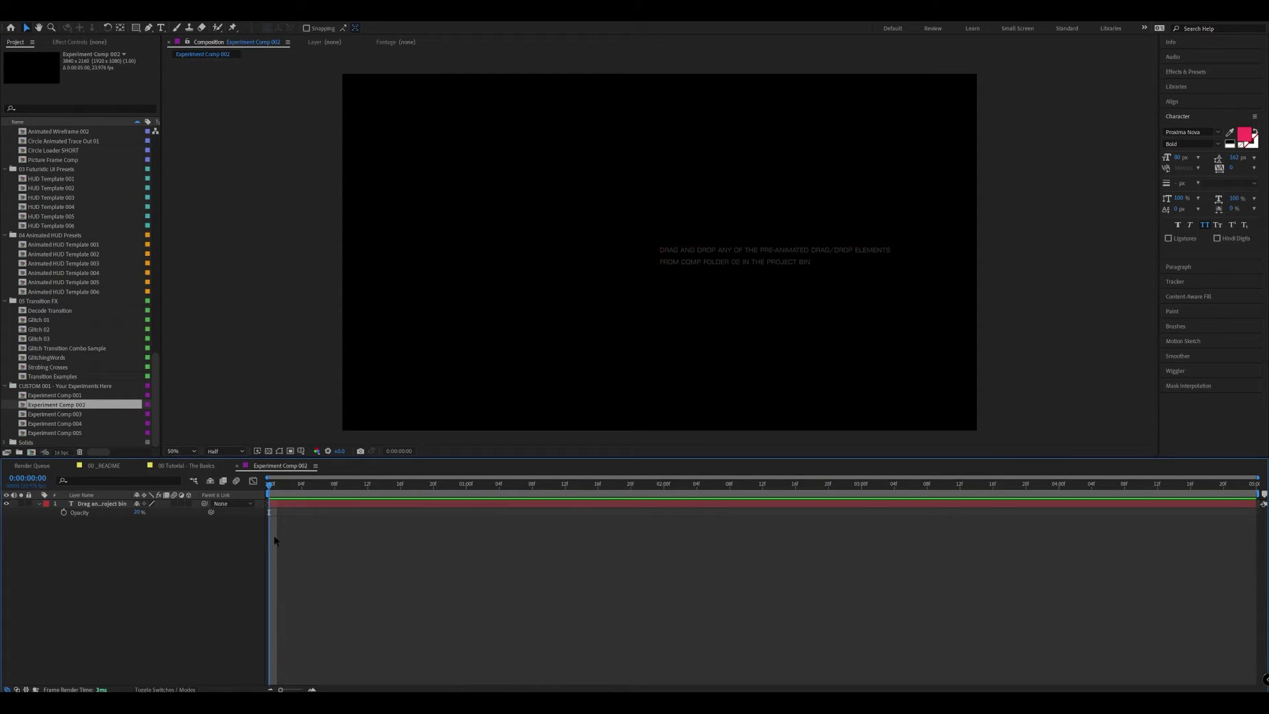
pyautogui.click(8, 503)
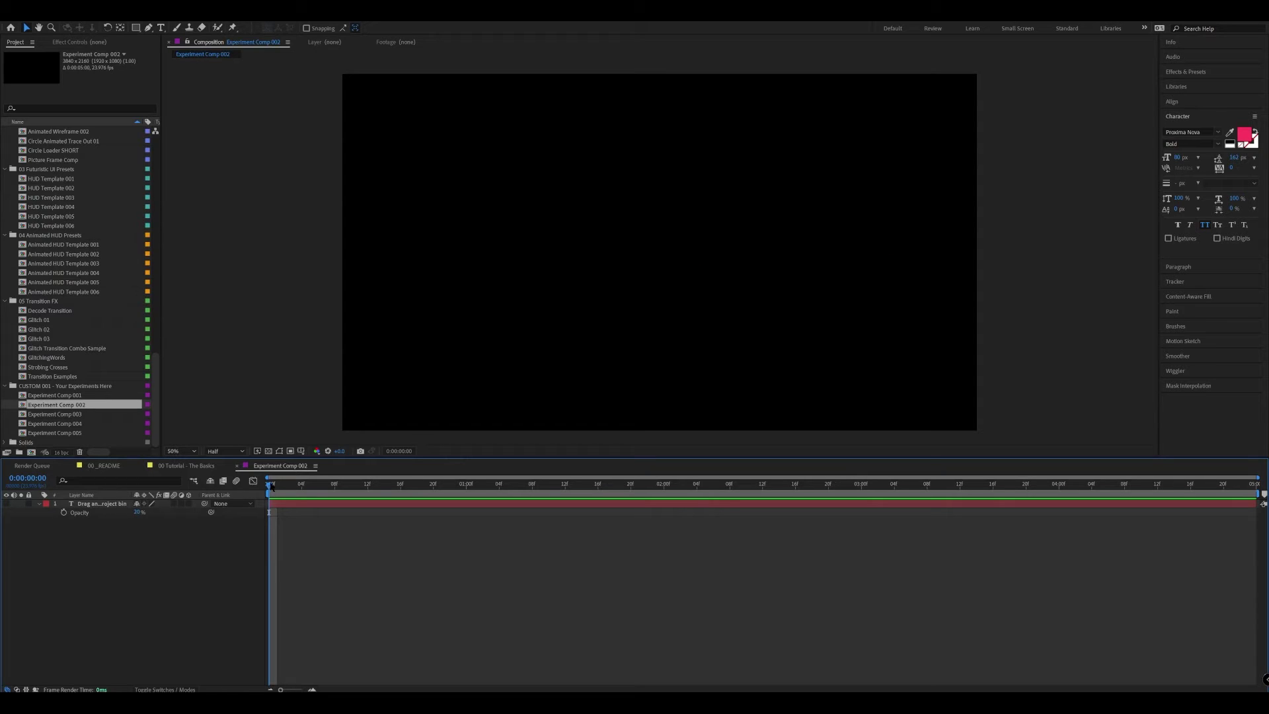
# Place the Animated Bottom Trapezoid Module from the 02 Pre-Animated Elements folder in the lower middle of the composition
pyautogui.scroll(15, 77, 236)
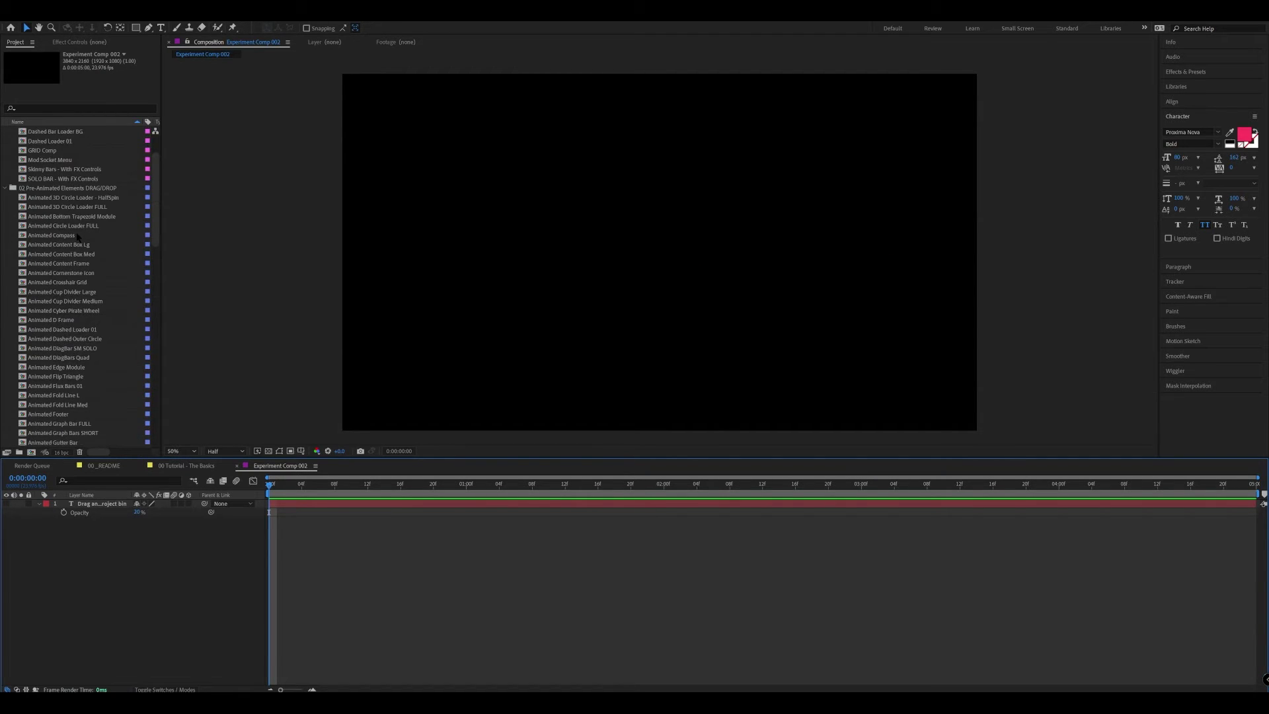
pyautogui.click(60, 216)
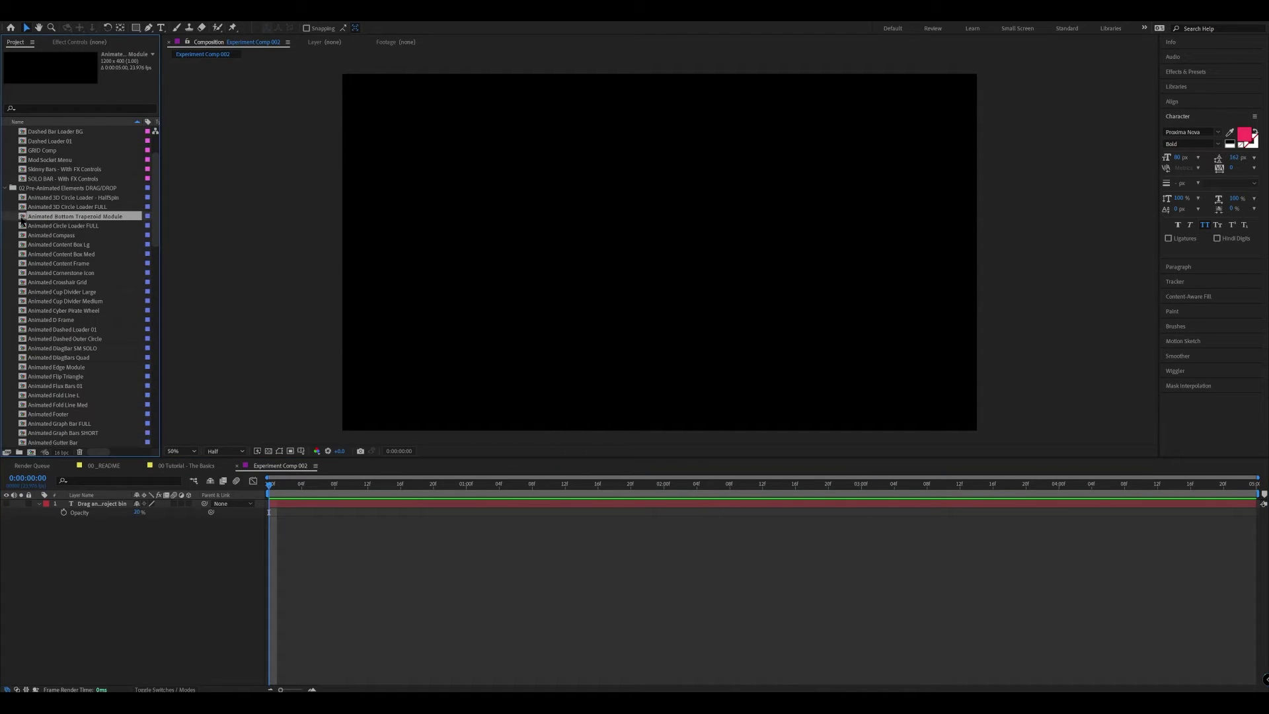
pyautogui.moveTo(22, 221); pyautogui.dragTo(653, 342)
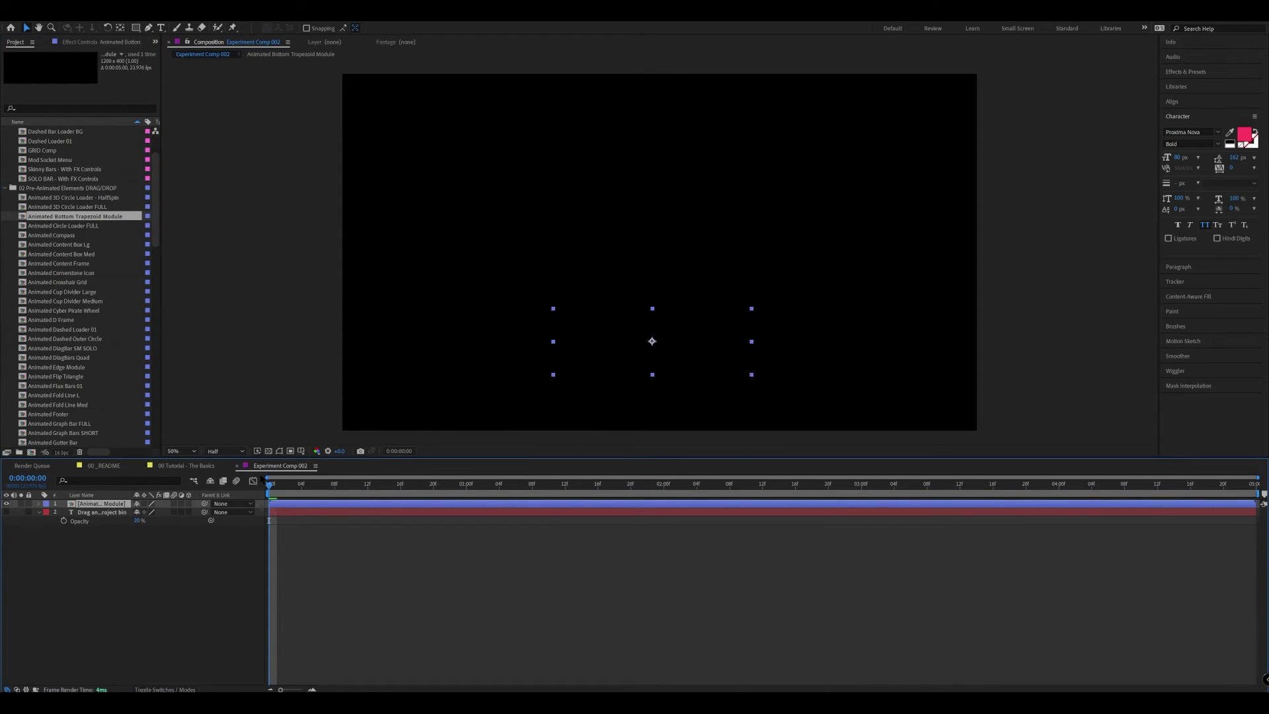
# Preview the trapezoid module's animation, park the playhead at 0:00:01:00, and move the module down to the bottom centre of the frame
pyautogui.moveTo(268, 482)
pyautogui.mouseDown()
pyautogui.moveTo(400, 484)
pyautogui.moveTo(270, 483)
pyautogui.mouseUp()
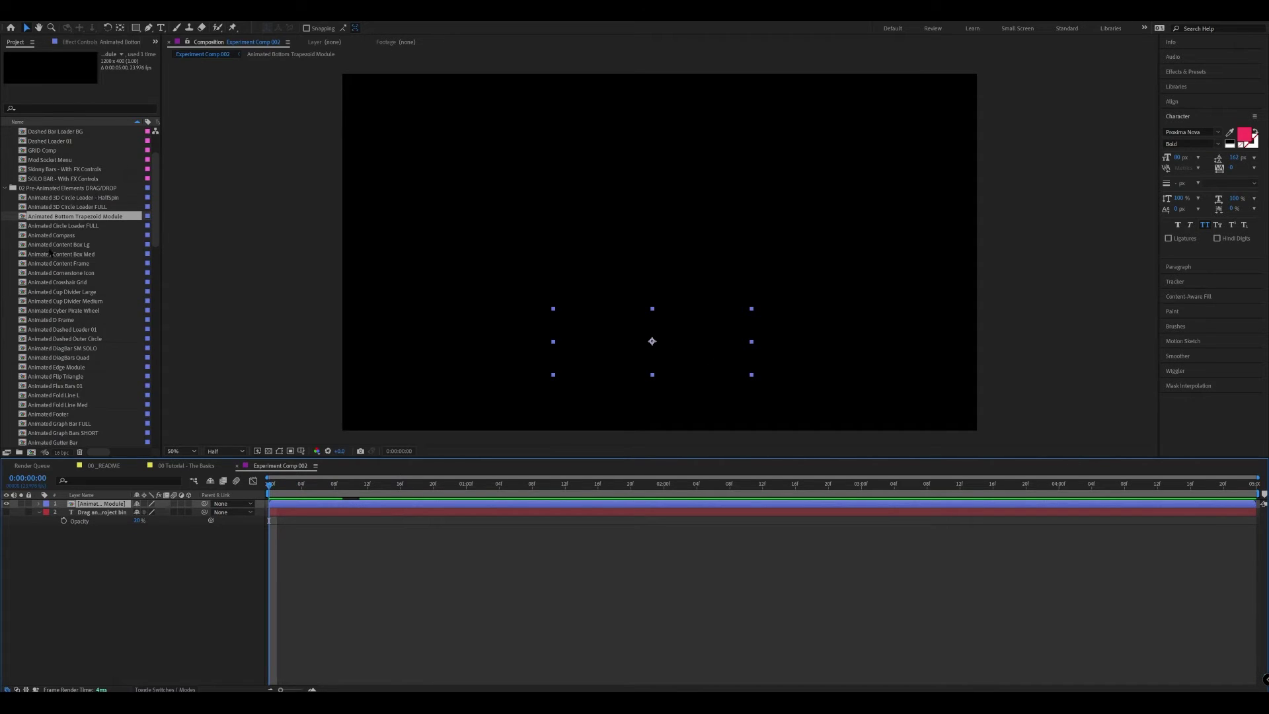
pyautogui.moveTo(275, 488)
pyautogui.mouseDown()
pyautogui.moveTo(351, 483)
pyautogui.moveTo(252, 483)
pyautogui.mouseUp()
pyautogui.press('space')
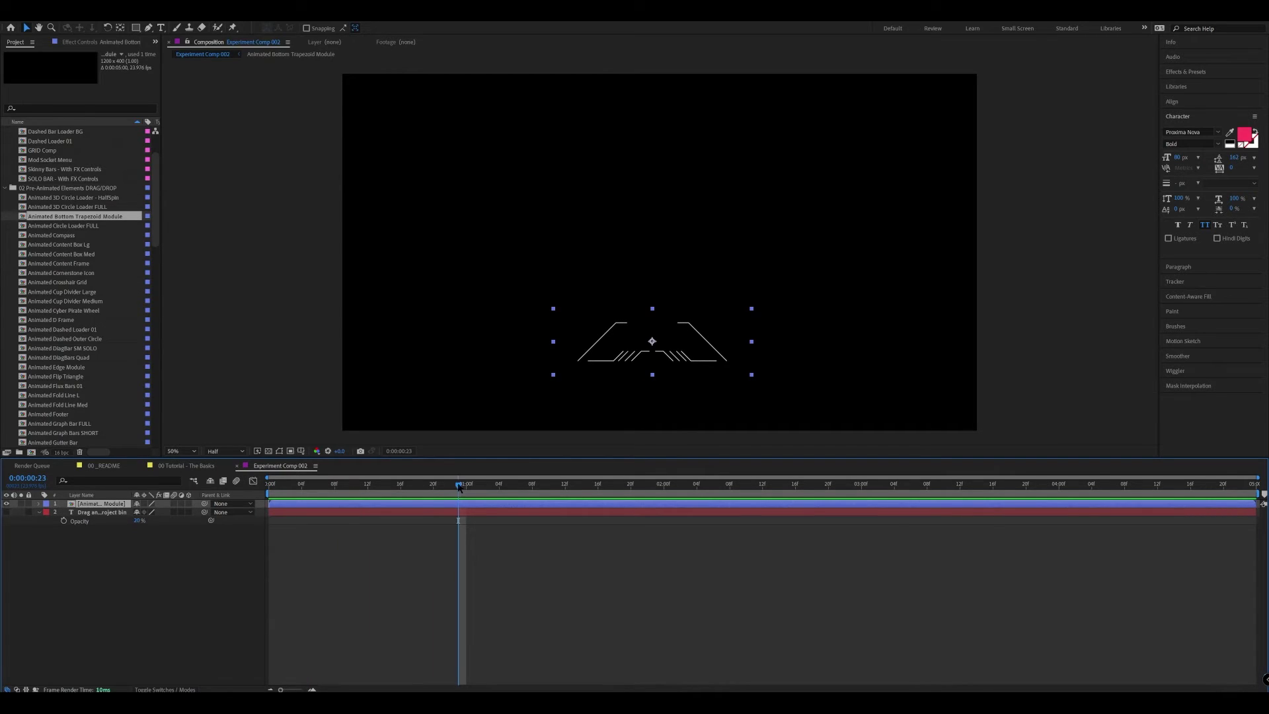
pyautogui.moveTo(458, 484); pyautogui.dragTo(466, 485)
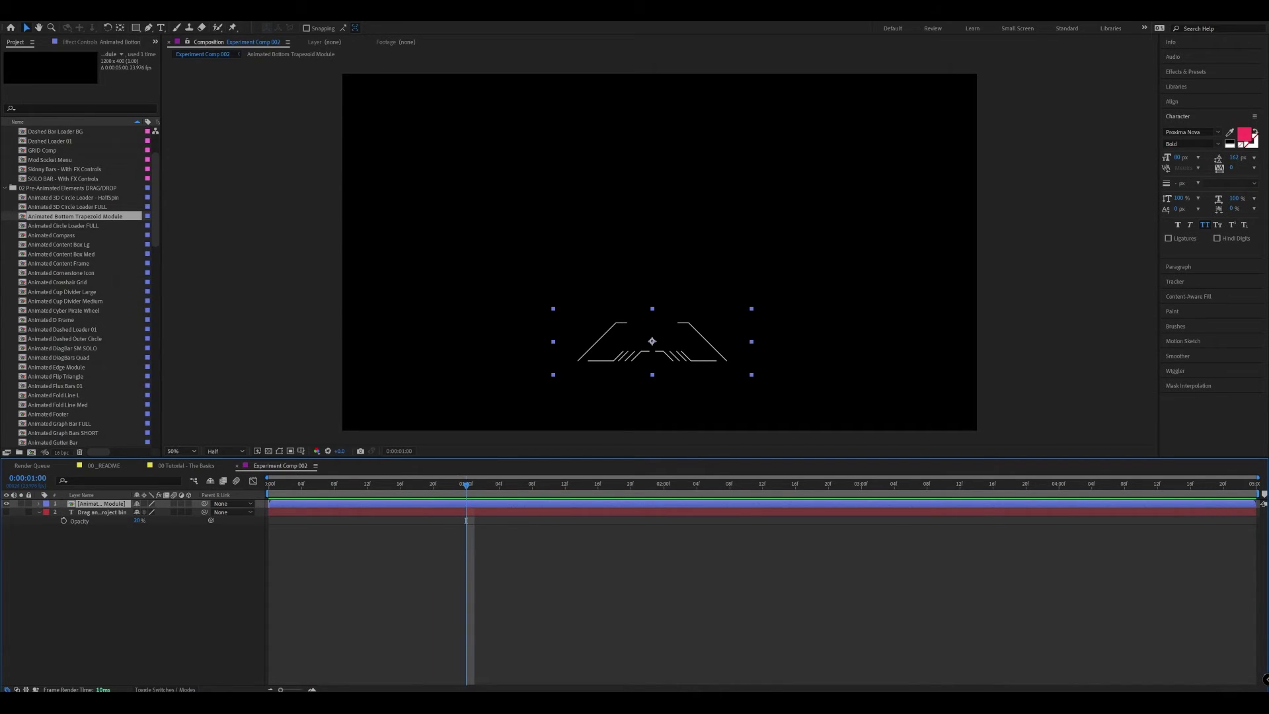
pyautogui.moveTo(652, 342); pyautogui.dragTo(662, 383)
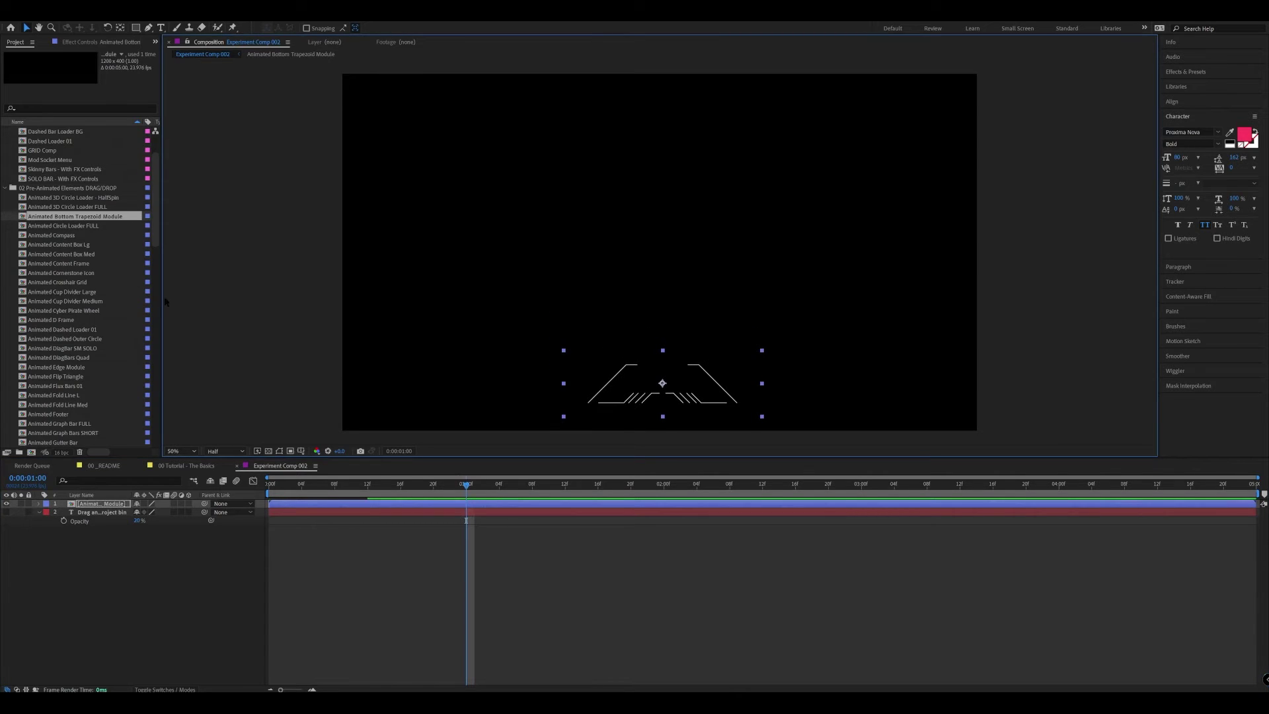
# Add the animated compass, crosshair grid, large and medium cup dividers and two D Frames around the centre, flipping the left D Frame horizontally
pyautogui.moveTo(58, 240); pyautogui.dragTo(662, 277)
pyautogui.click(56, 282)
pyautogui.keyDown('ctrl'); pyautogui.click(64, 292); pyautogui.keyUp('ctrl')
pyautogui.moveTo(64, 292); pyautogui.dragTo(638, 357)
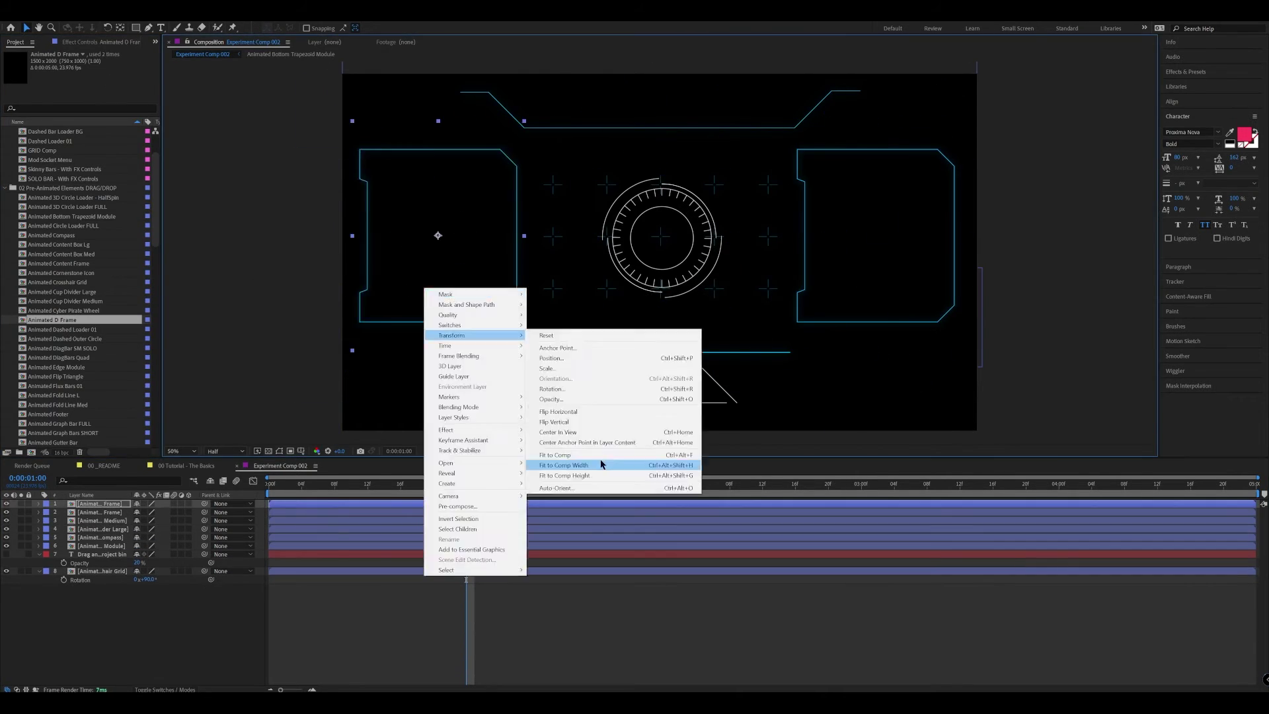
pyautogui.click(603, 467)
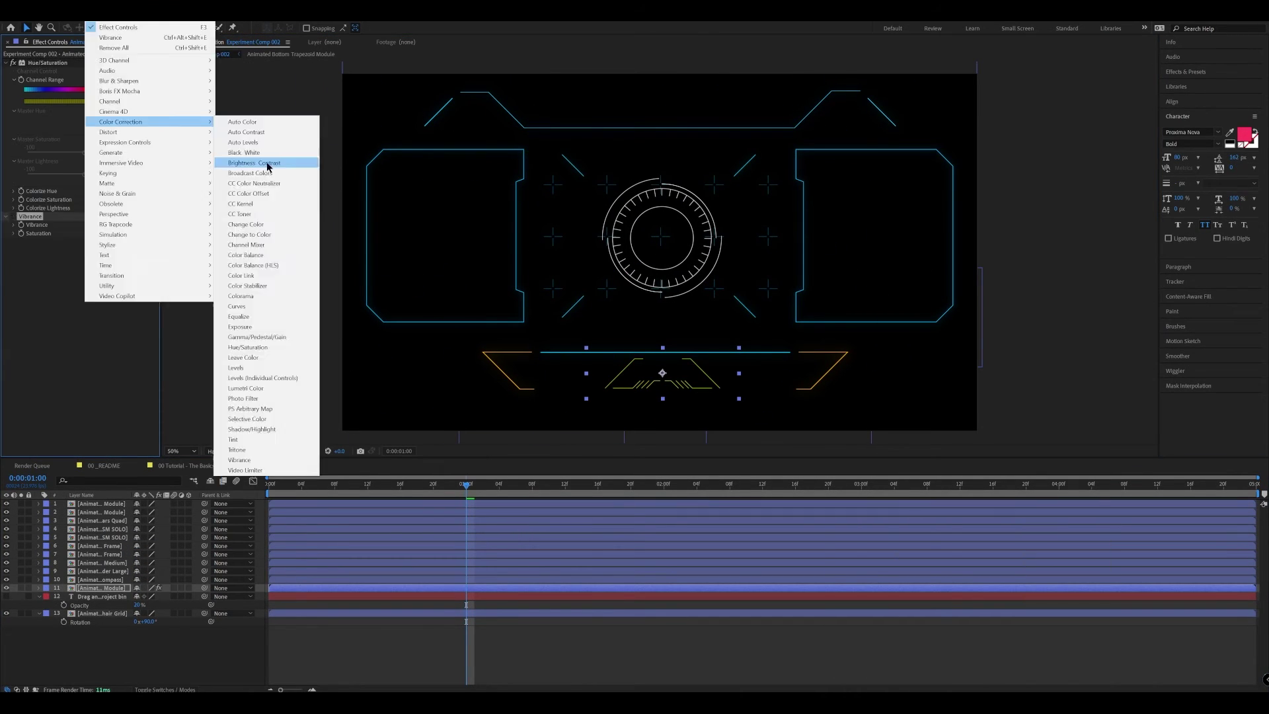